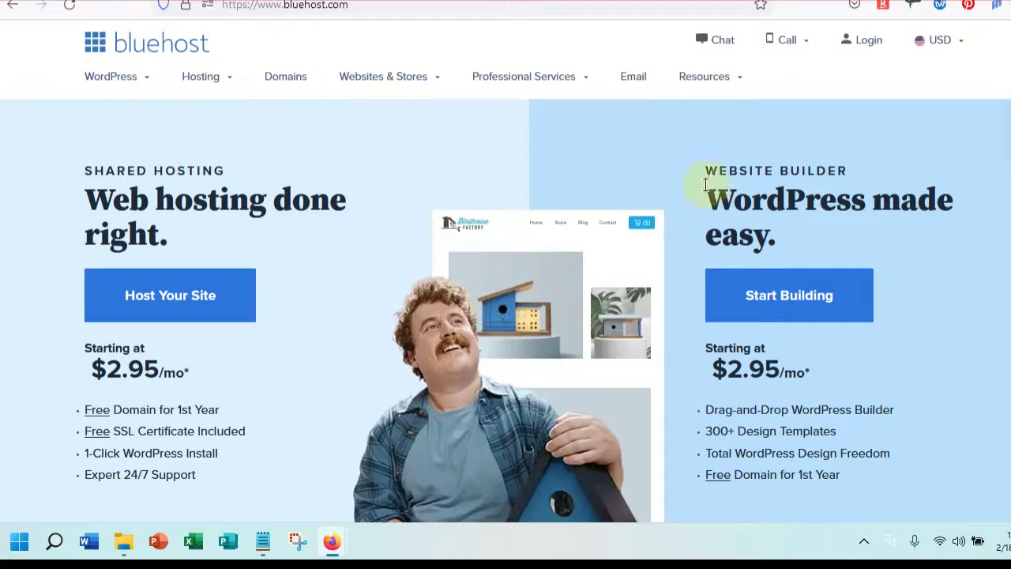
Log into WordPress for the Making It Remotely site from the Bluehost hosting account
mouse_move(562, 85)
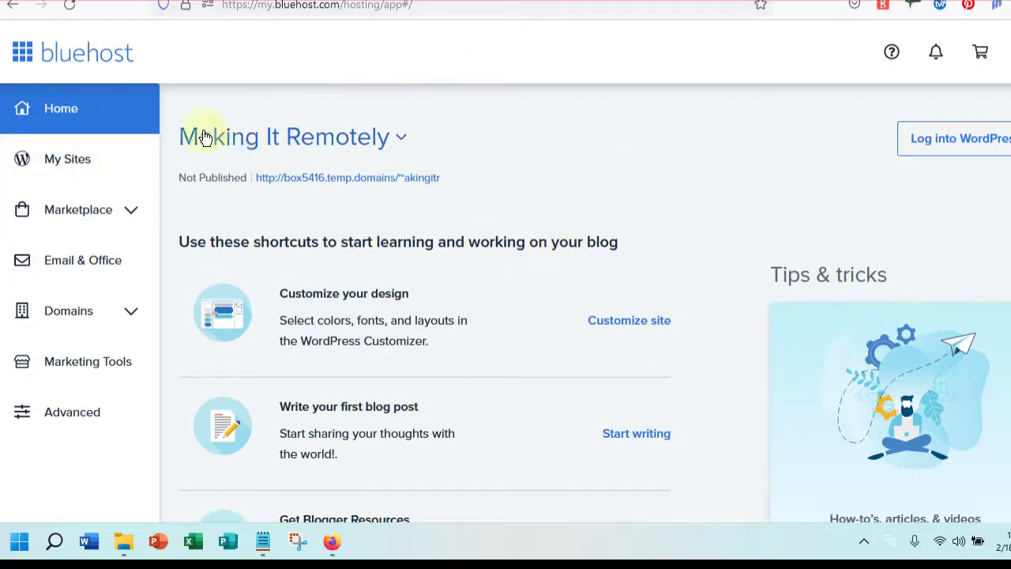
click(949, 142)
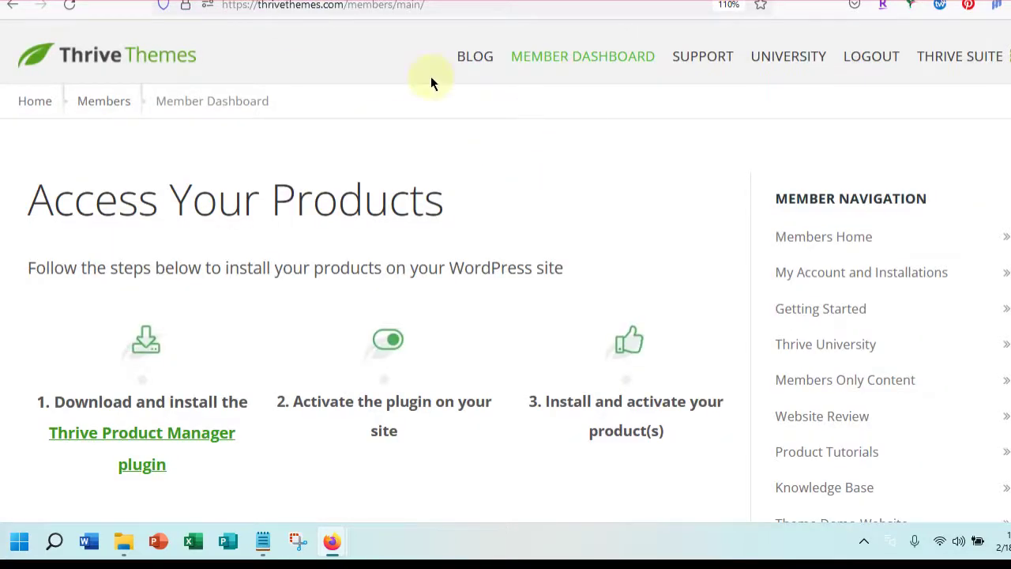
Log out of the Thrive Themes member area and open the Thrive Themes home page
click(867, 61)
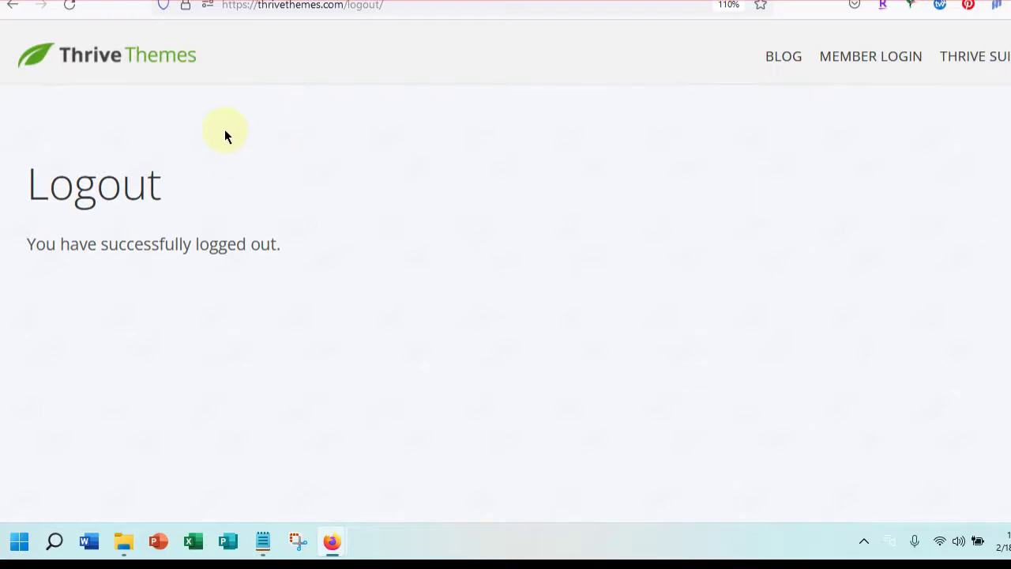
click(117, 63)
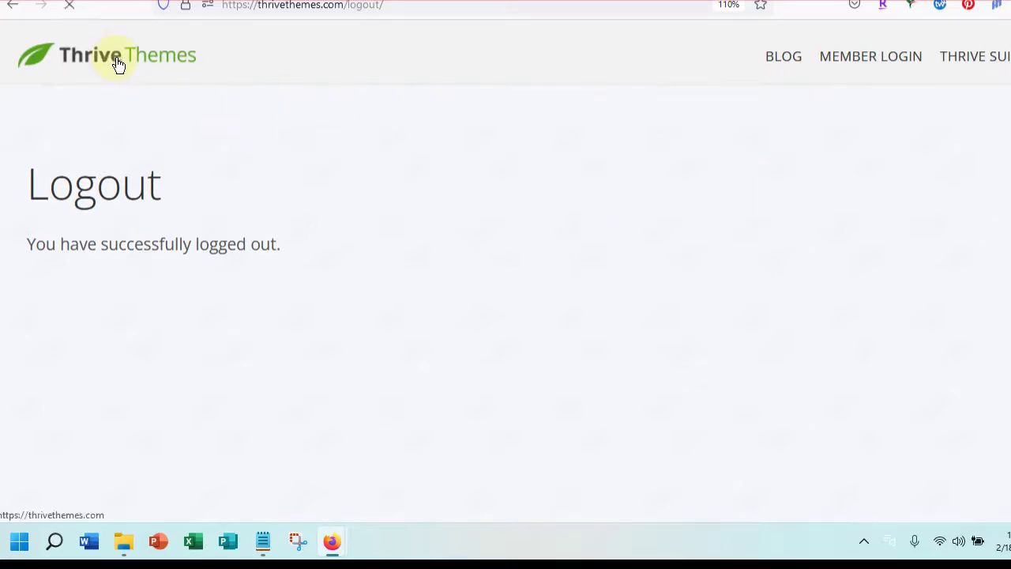
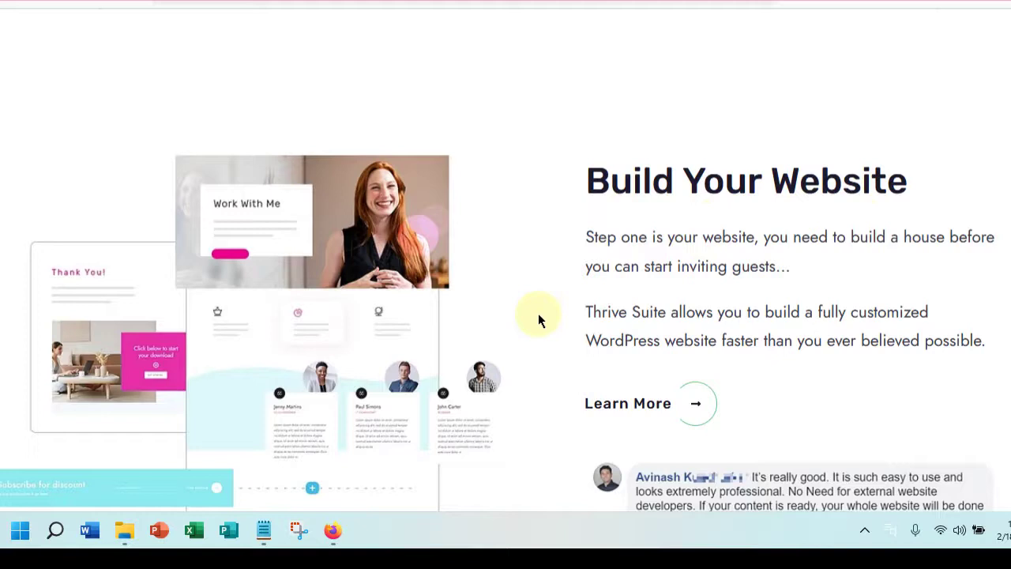
Review the home page's features for websites, landing pages, email lists, quizzes, scarcity campaigns and app connections
mouse_move(516, 352)
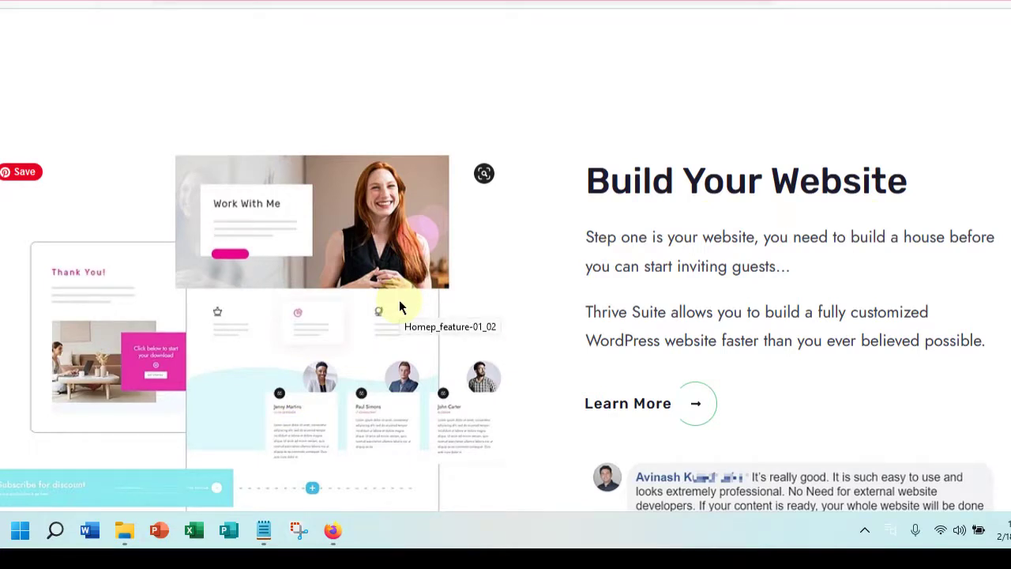
mouse_move(489, 310)
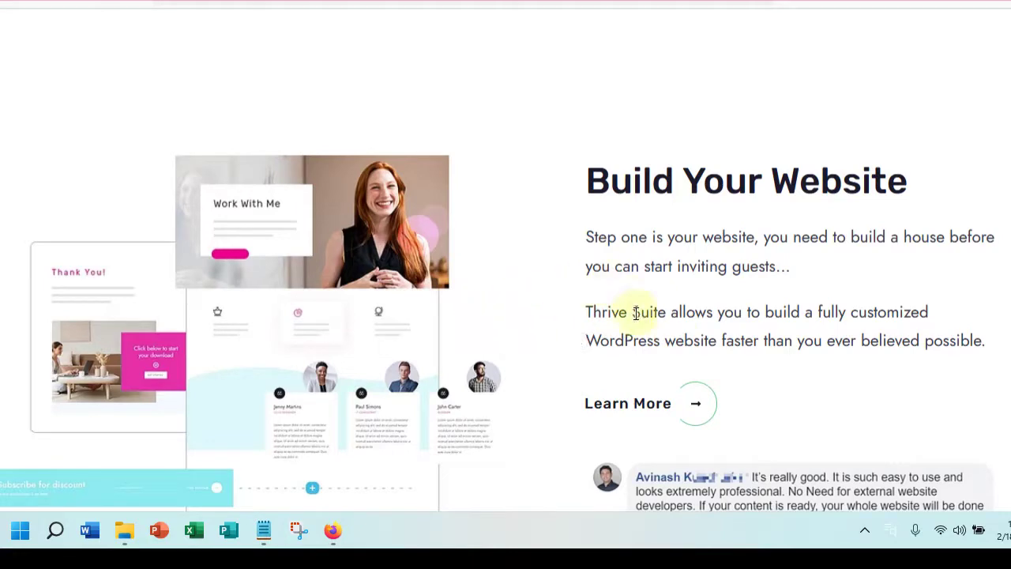
scroll(638, 317, down, 6)
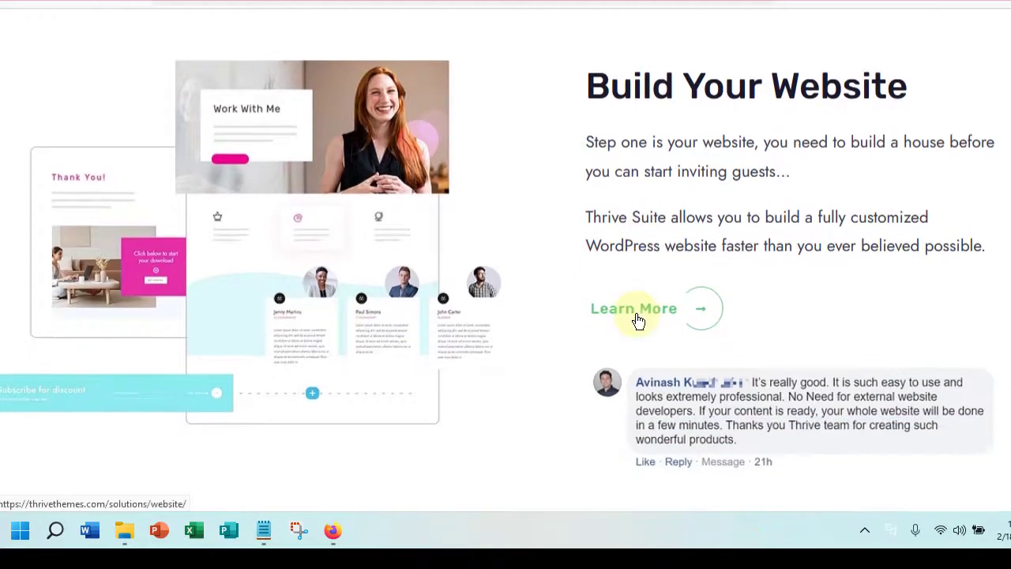
scroll(638, 319, down, 1)
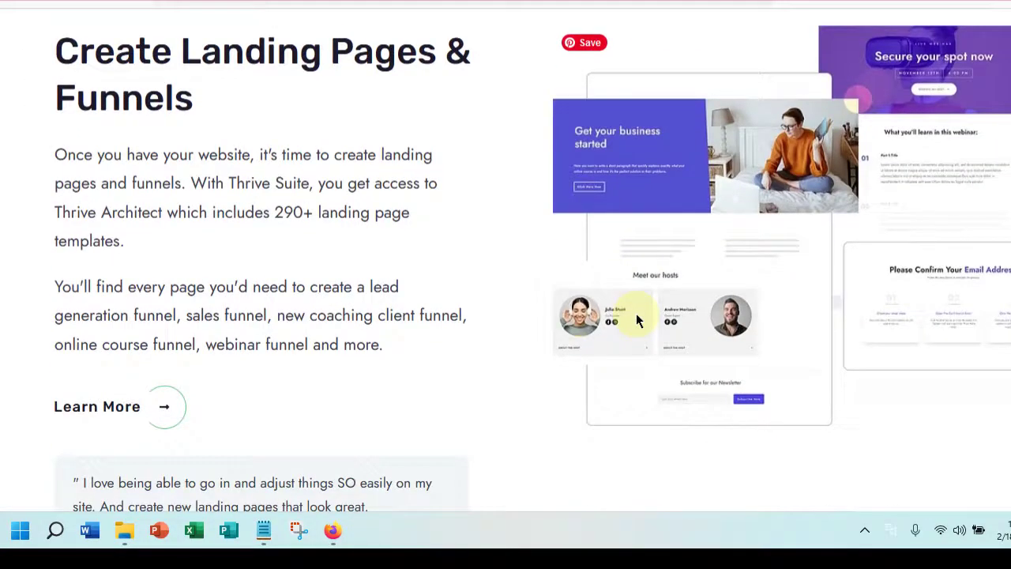
scroll(637, 320, down, 6)
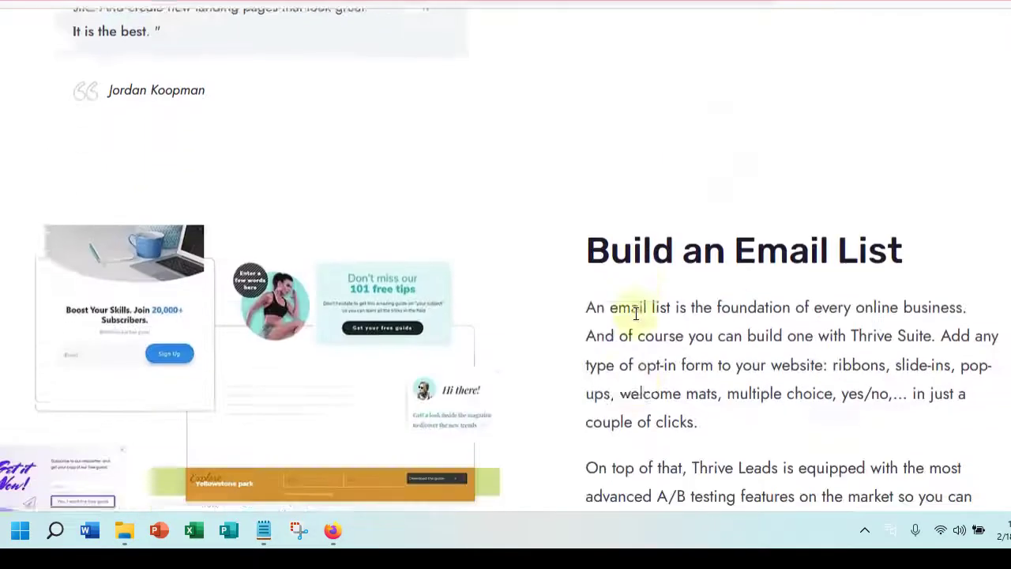
scroll(637, 316, down, 8)
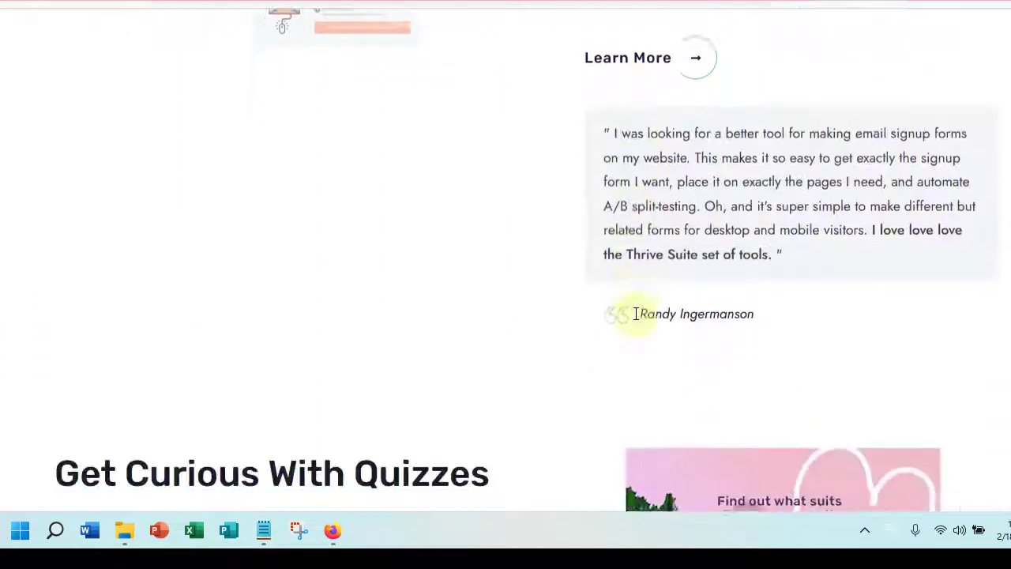
scroll(638, 318, down, 9)
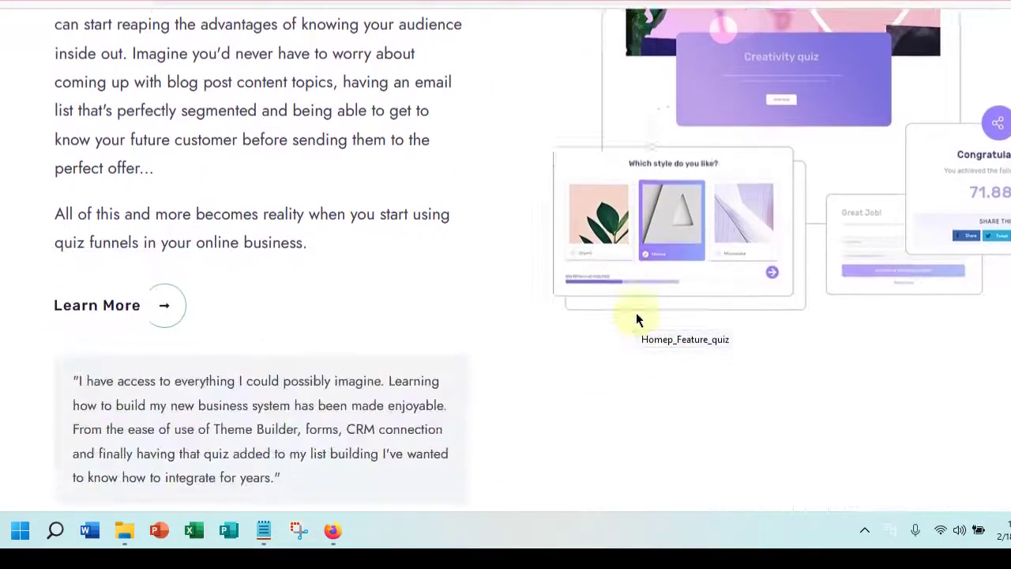
scroll(637, 312, down, 8)
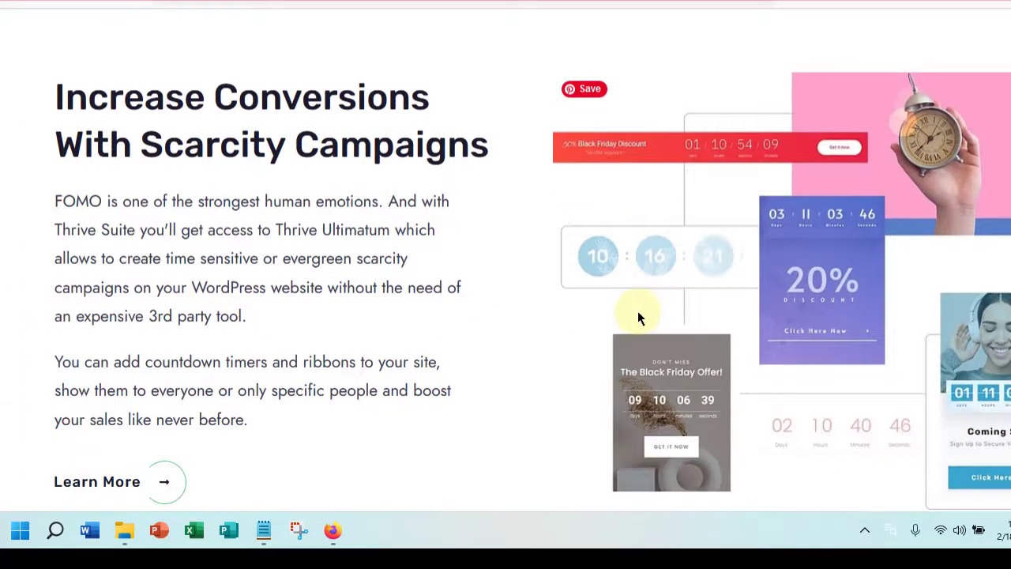
scroll(640, 310, down, 8)
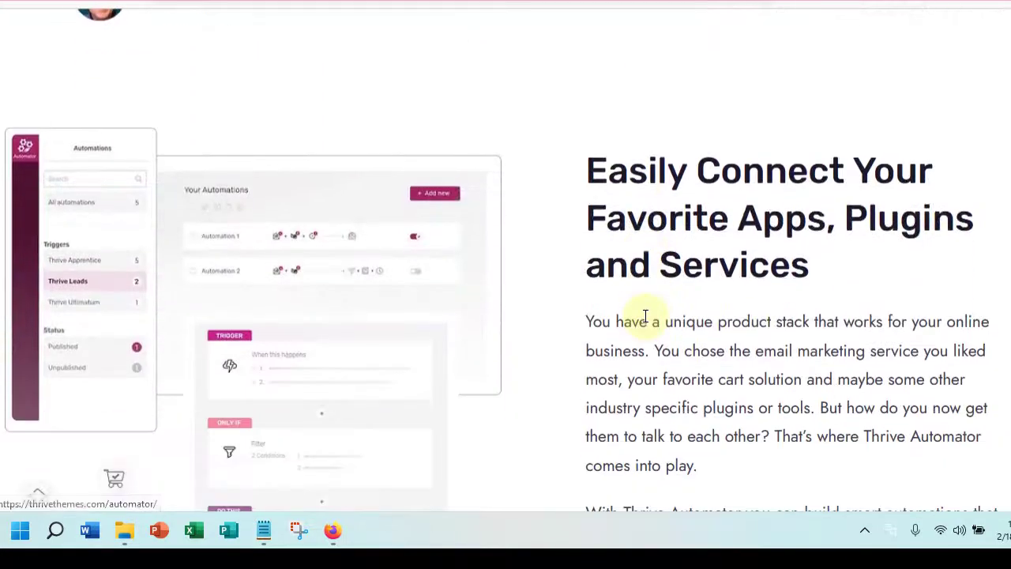
scroll(645, 314, down, 1)
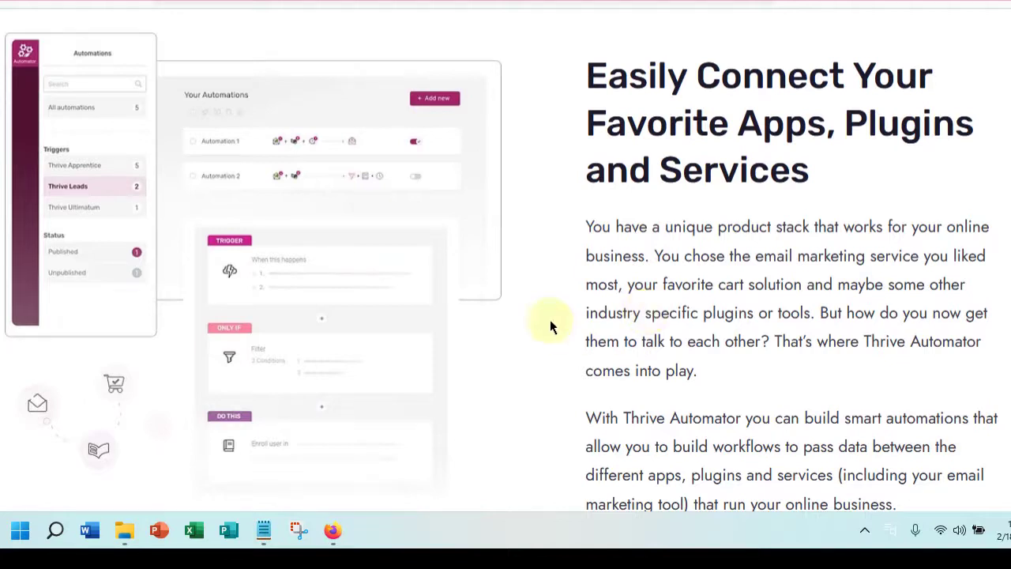
scroll(545, 323, down, 10)
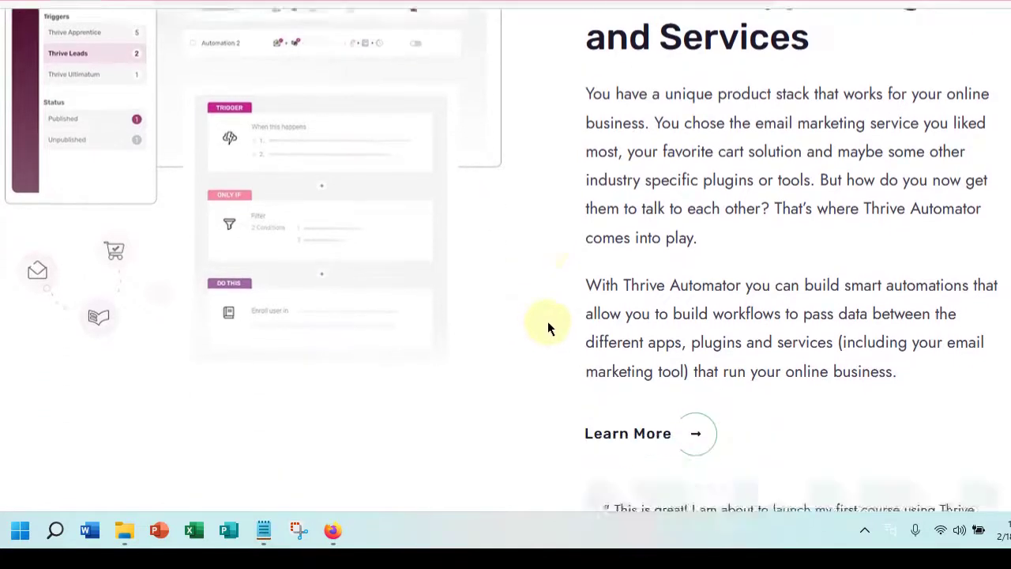
Review the home page's use cases for different business types, its product principles and the client testimonials
scroll(547, 321, down, 3)
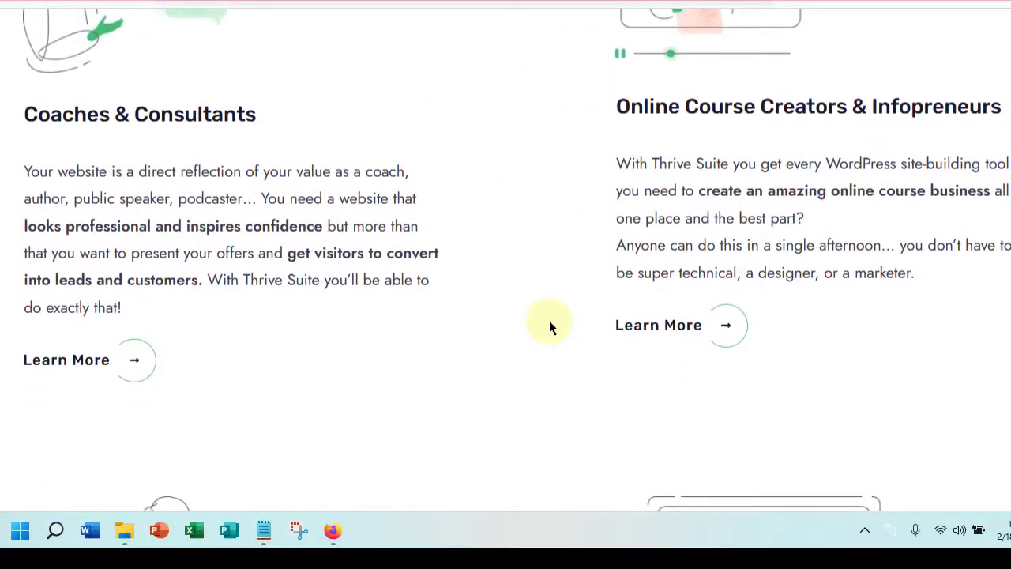
scroll(553, 321, down, 2)
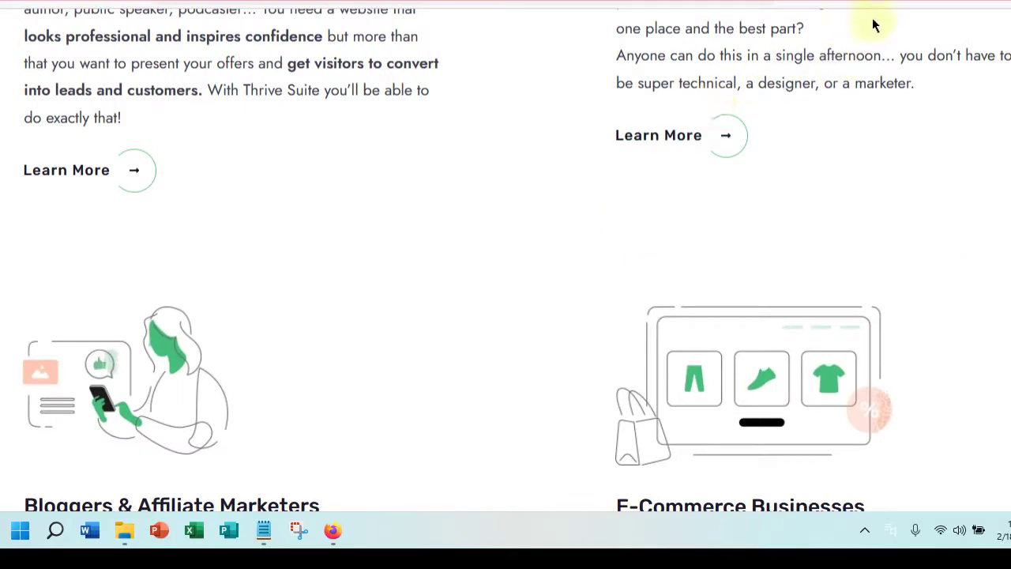
scroll(578, 278, up, 3)
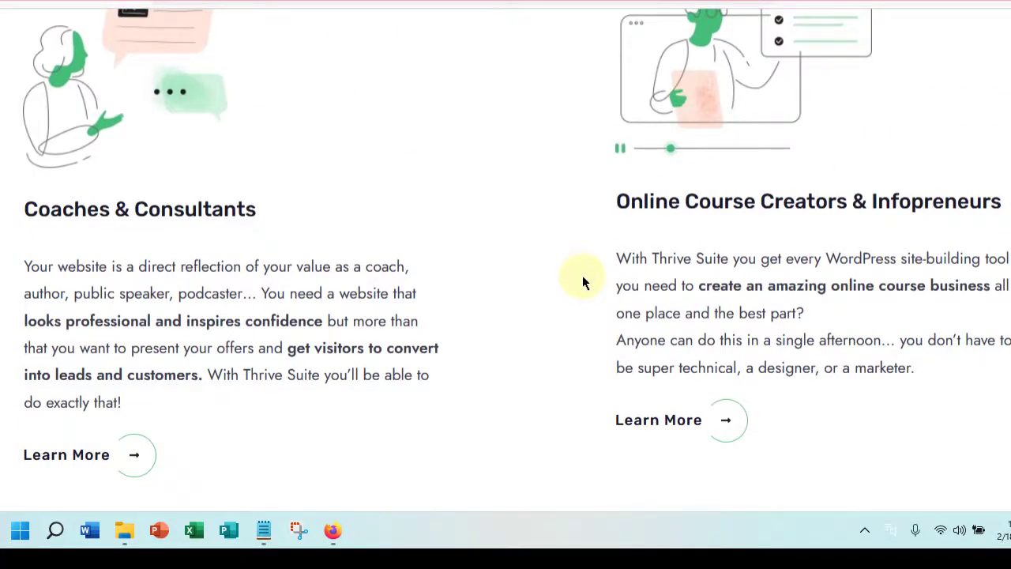
scroll(574, 327, down, 6)
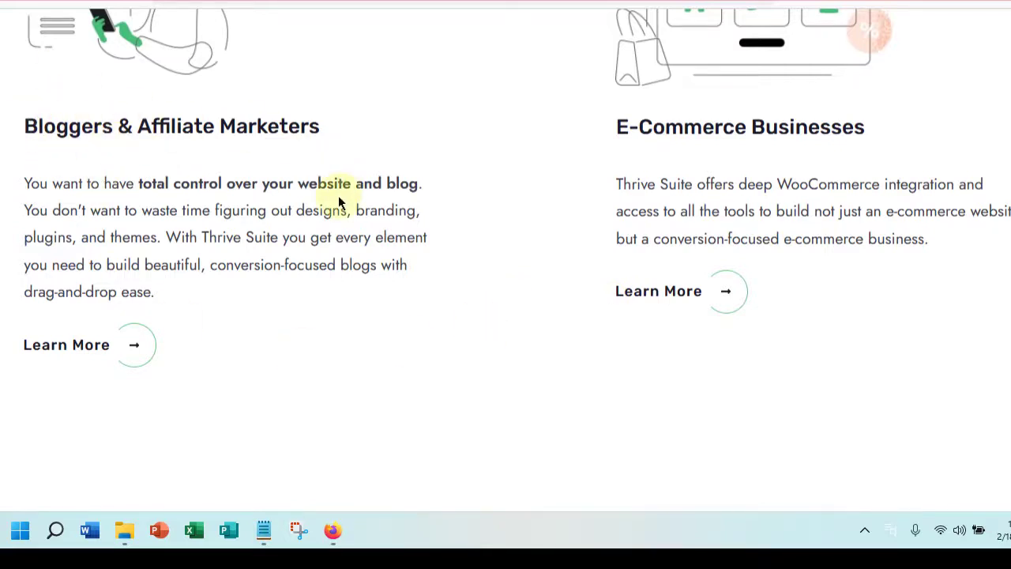
scroll(445, 261, down, 10)
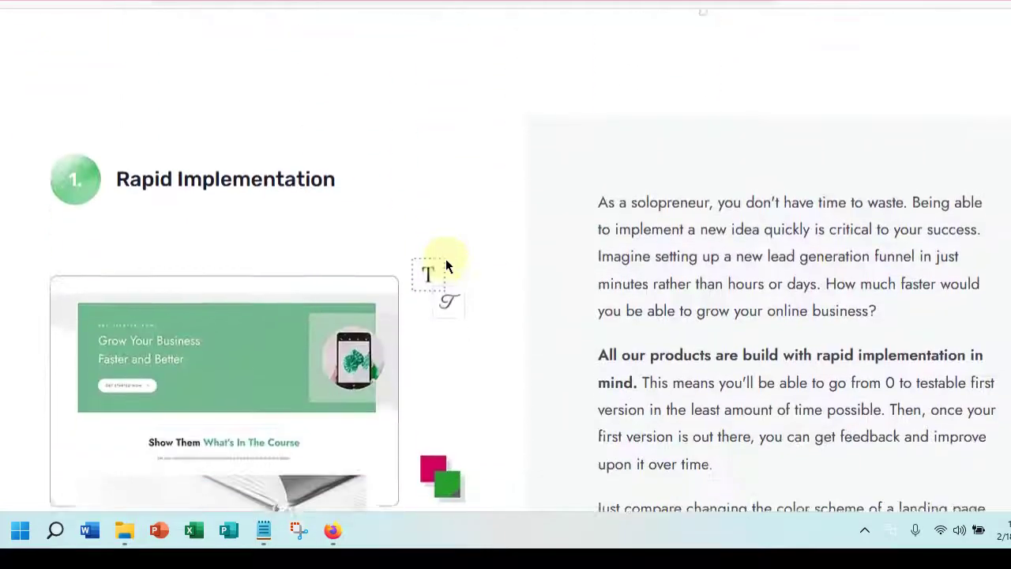
scroll(446, 258, down, 18)
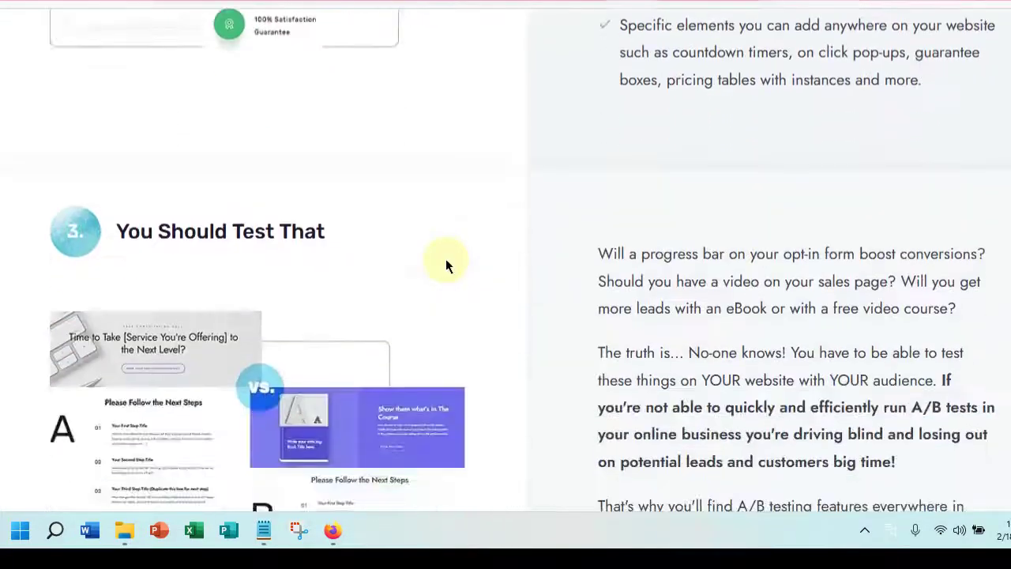
scroll(446, 259, down, 15)
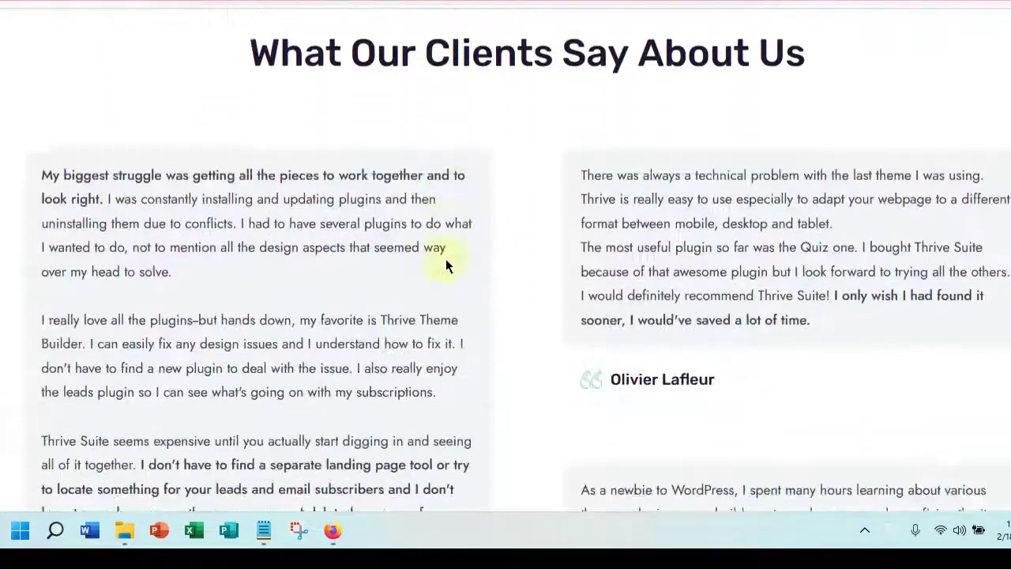
scroll(446, 258, down, 10)
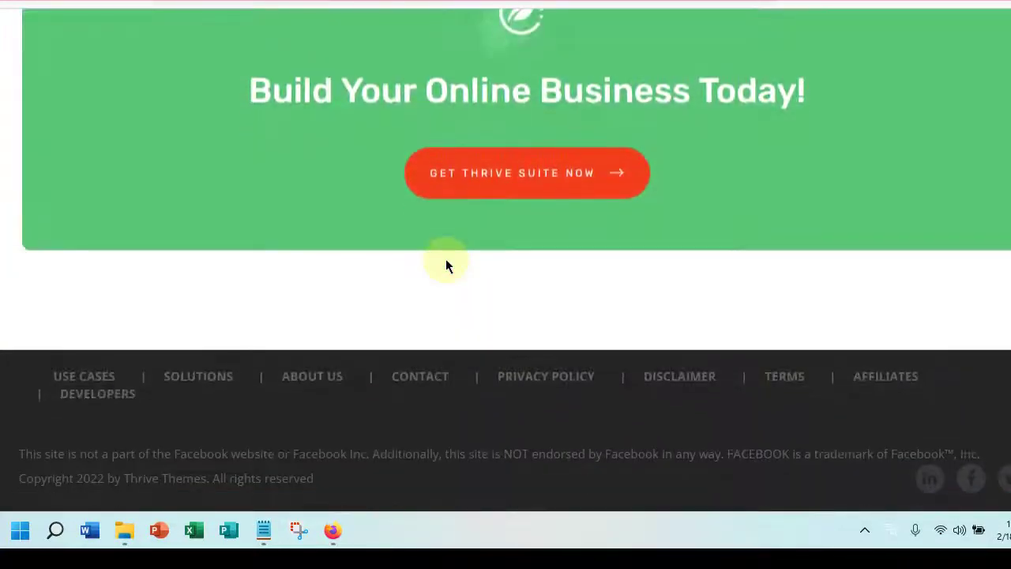
Open the Thrive Suite page and go to its pricing section
click(491, 193)
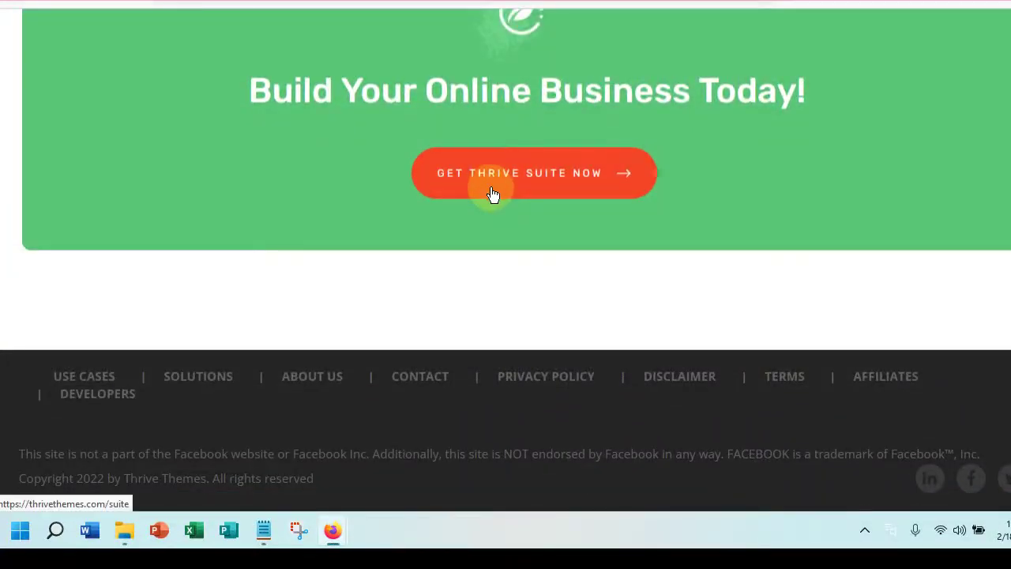
click(542, 184)
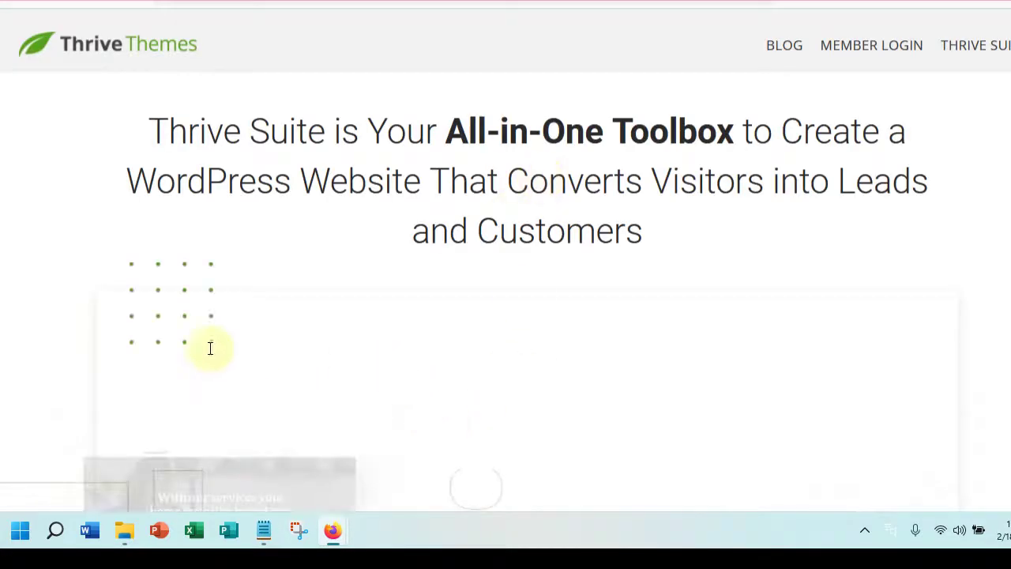
scroll(411, 357, down, 8)
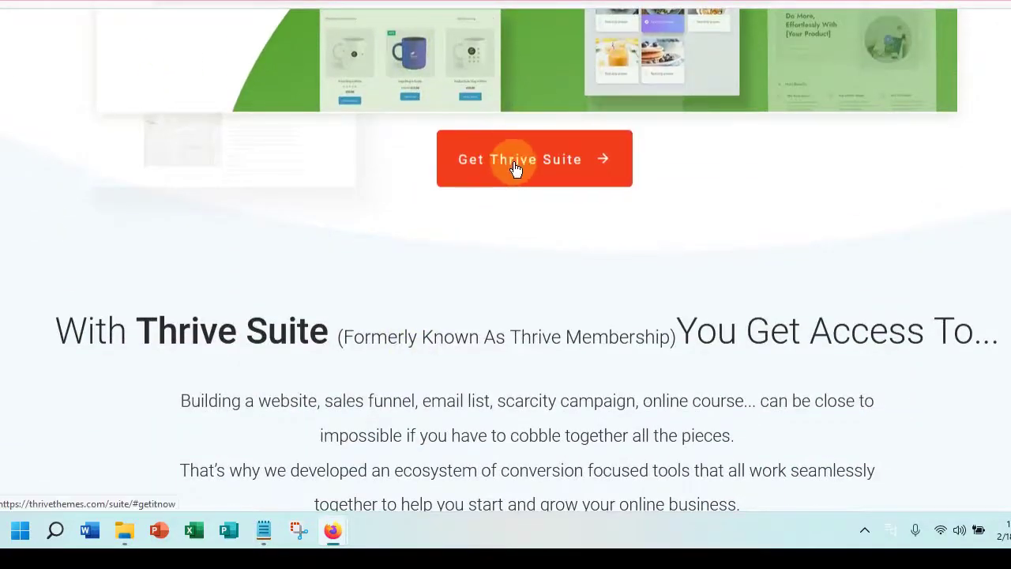
scroll(481, 350, down, 10)
scroll(481, 357, down, 10)
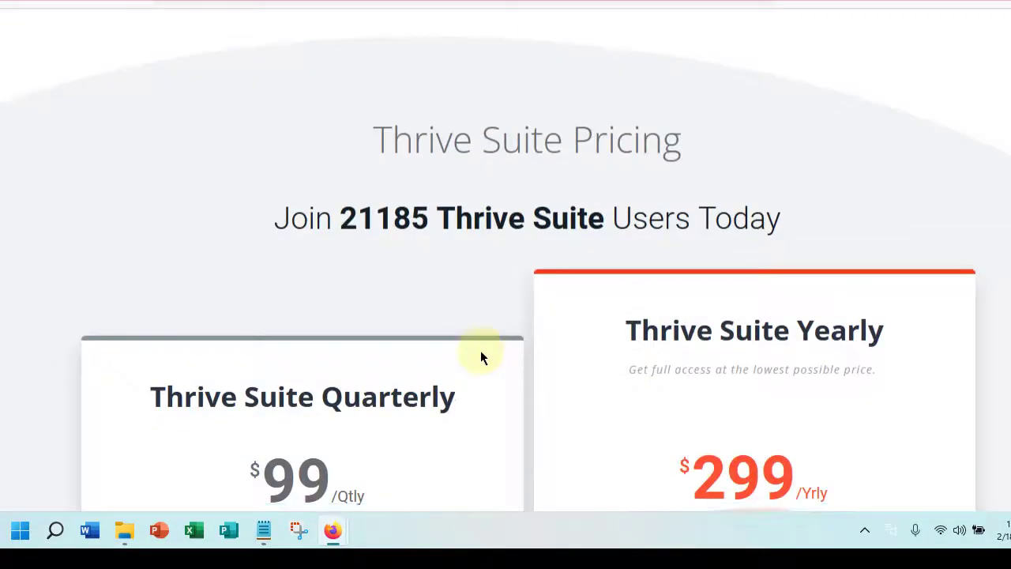
Compare the prices and included features of the Thrive Suite Quarterly and Yearly plans, and return to the page's beginning
scroll(484, 355, down, 4)
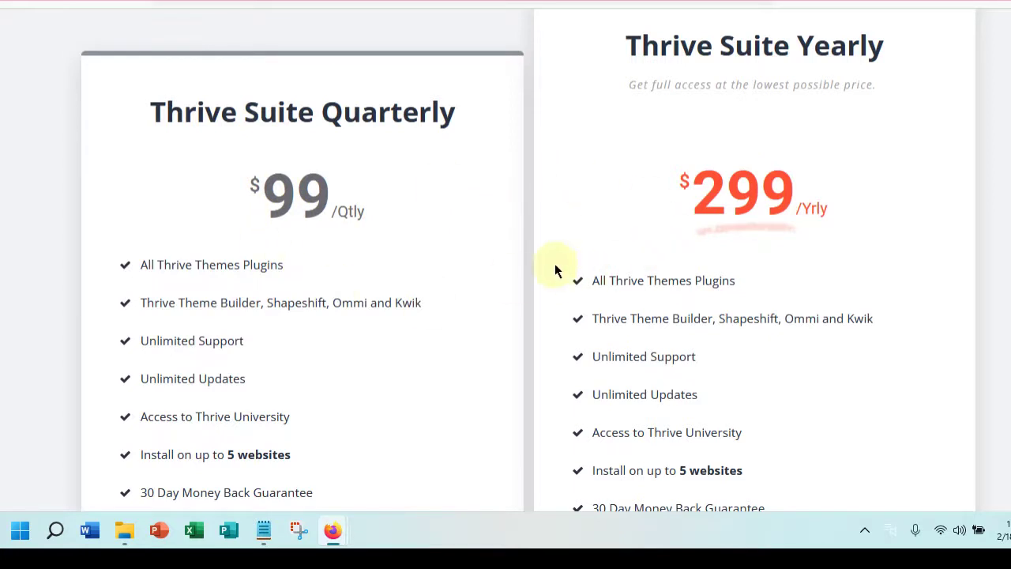
scroll(557, 266, down, 2)
scroll(560, 268, down, 1)
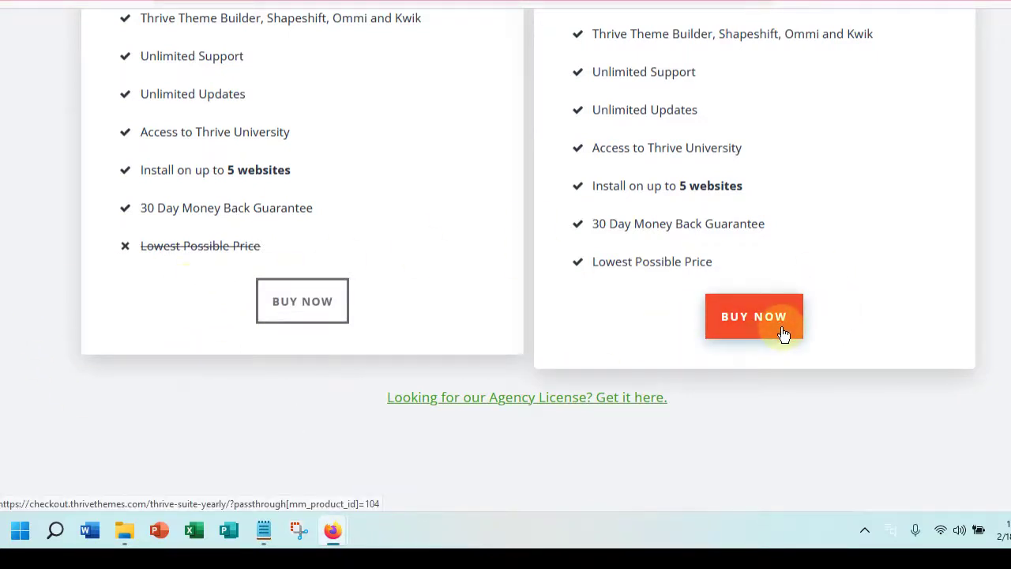
scroll(781, 326, up, 15)
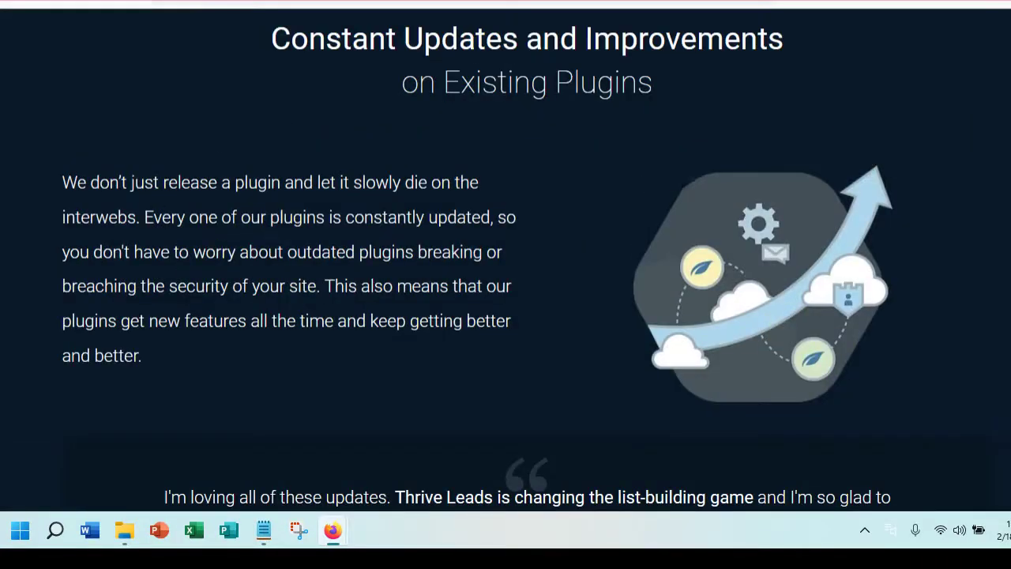
scroll(506, 259, up, 20)
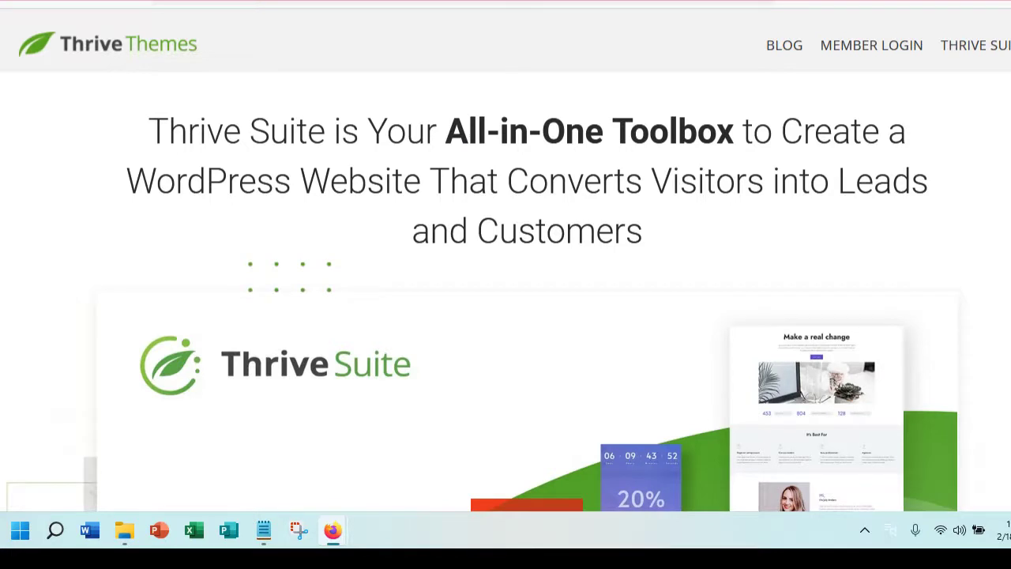
Log in to the Thrive Themes member area and download the Thrive Product Manager plugin
click(851, 47)
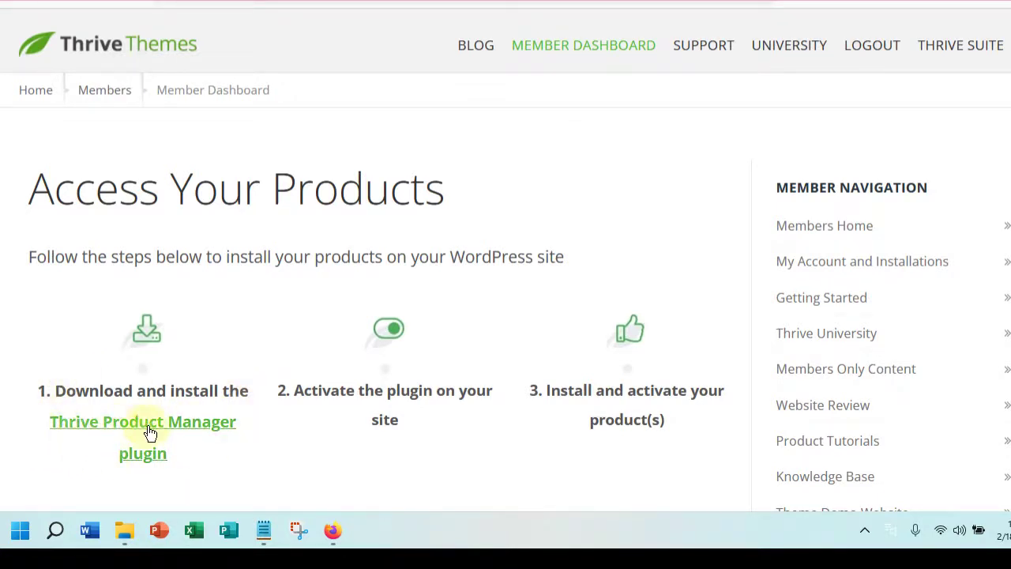
click(138, 466)
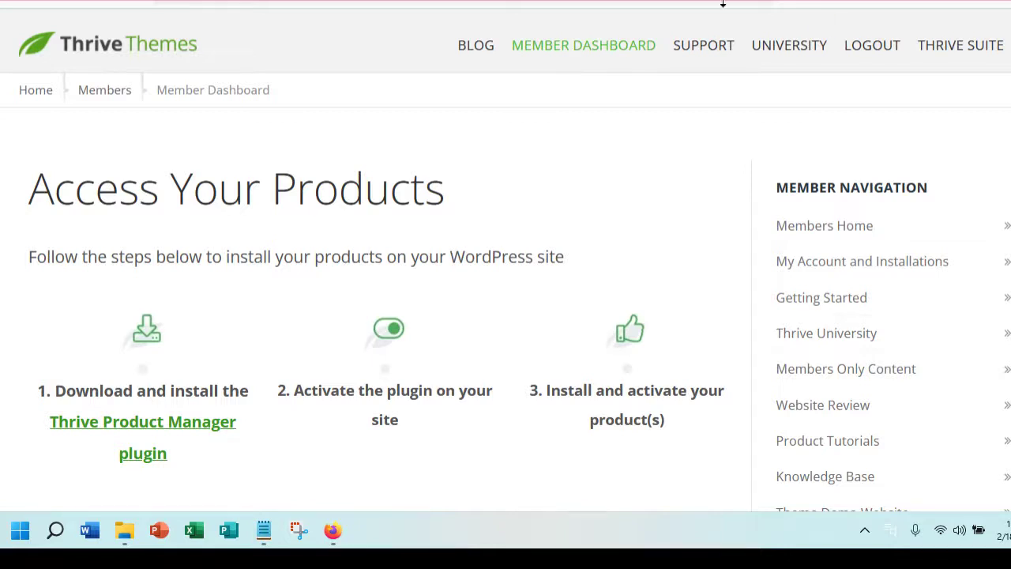
Switch to the site's WordPress dashboard and open the page for adding new plugins
click(285, 1)
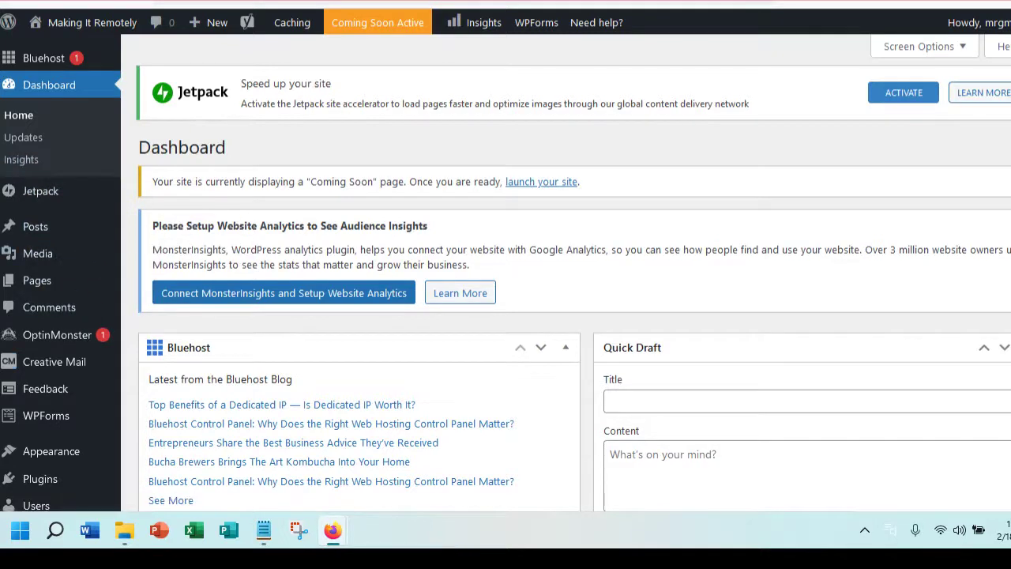
click(294, 3)
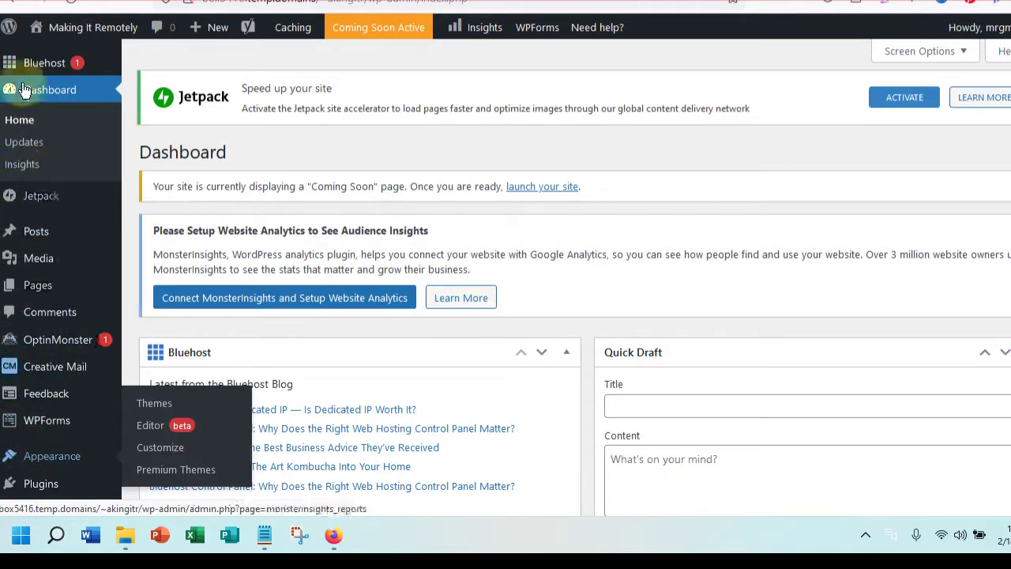
scroll(49, 357, down, 1)
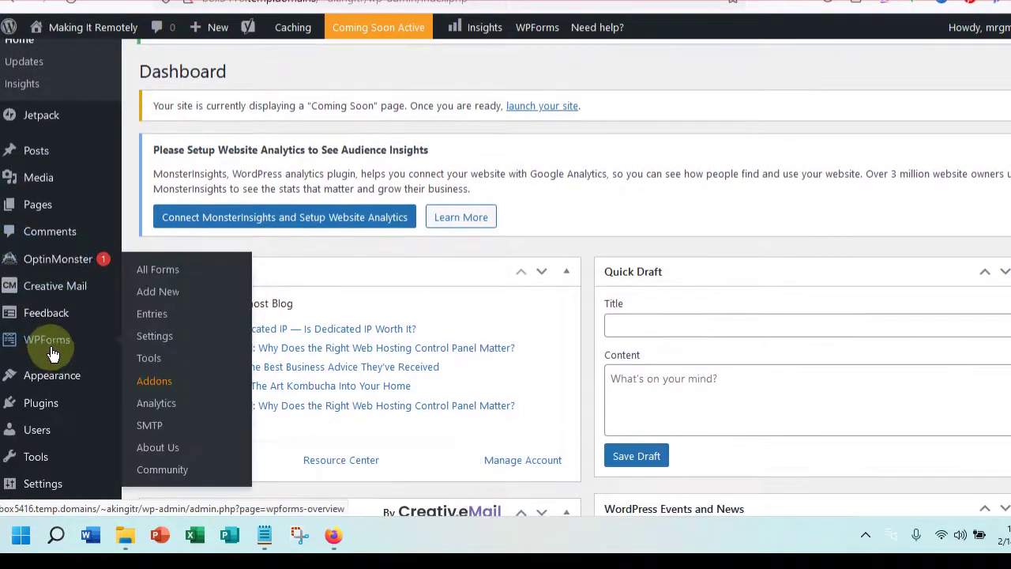
scroll(46, 348, down, 1)
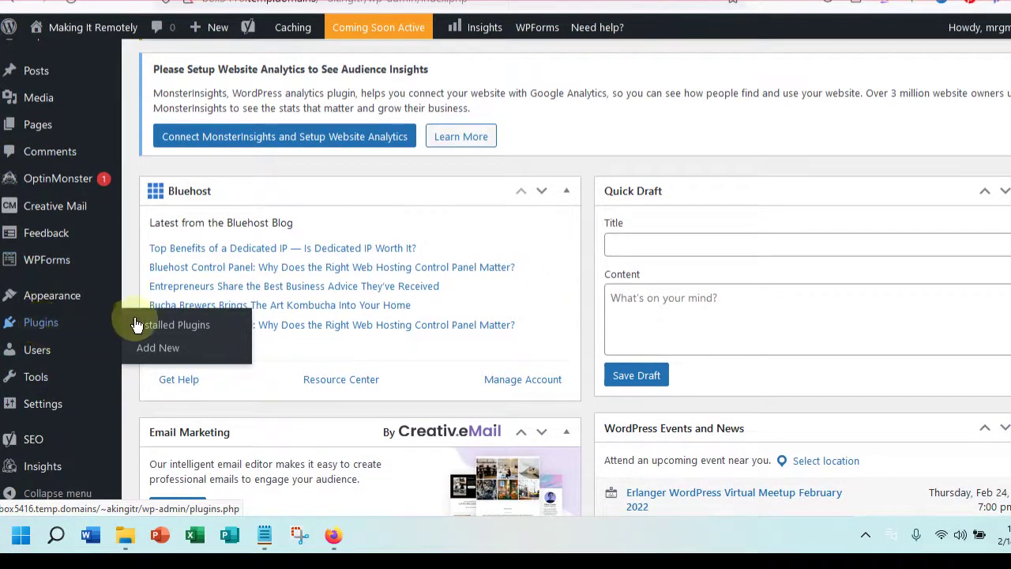
click(154, 355)
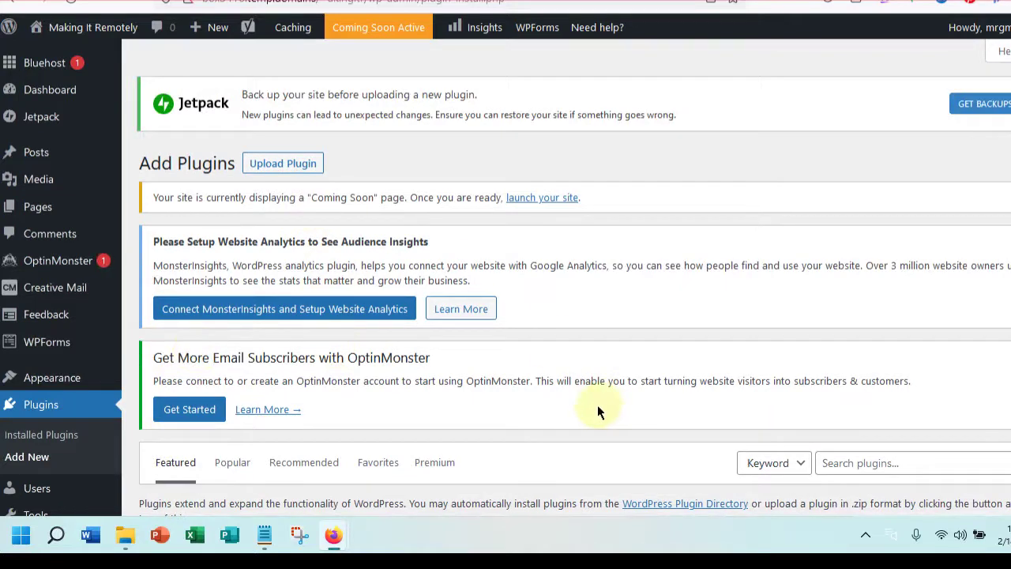
Look over the Add Plugins page and open the form for uploading a plugin in .zip format
scroll(551, 381, down, 2)
scroll(552, 382, down, 5)
scroll(551, 379, up, 5)
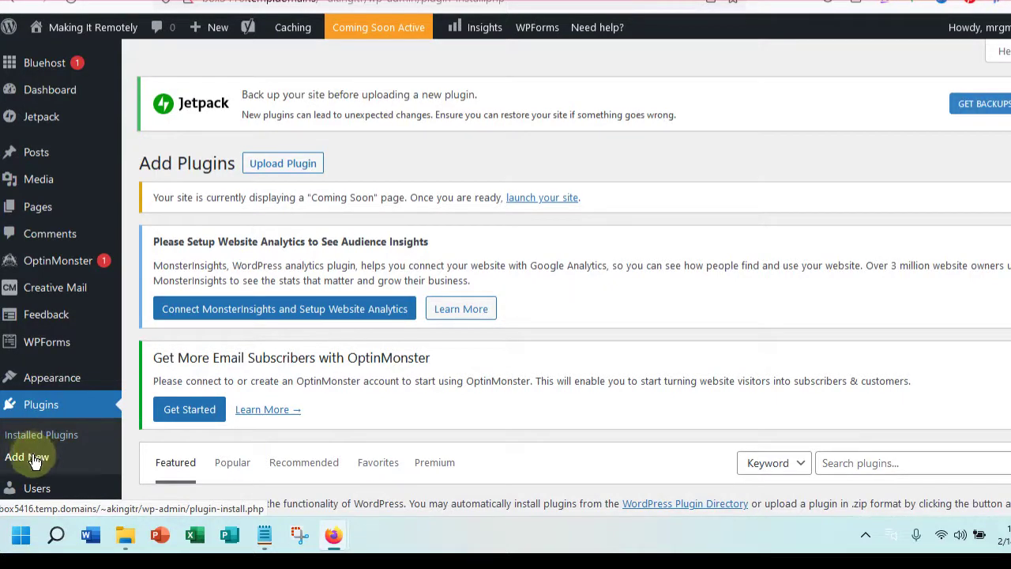
scroll(32, 427, down, 1)
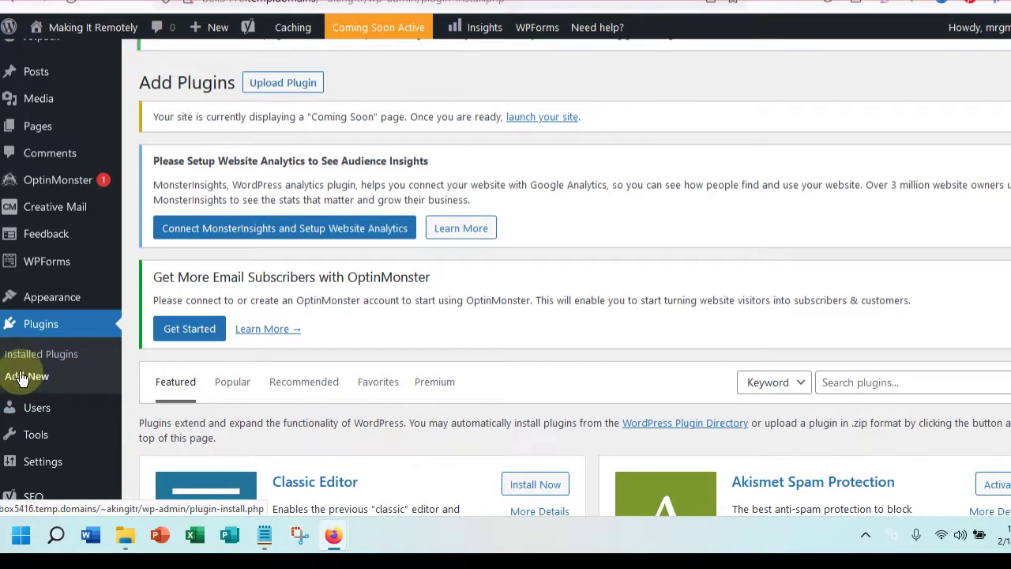
click(22, 378)
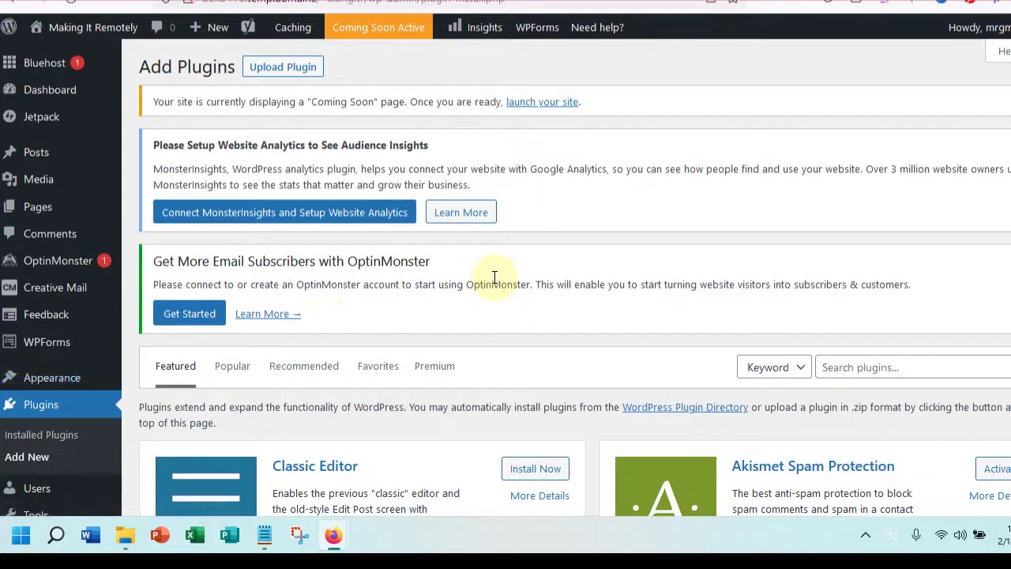
scroll(707, 309, down, 5)
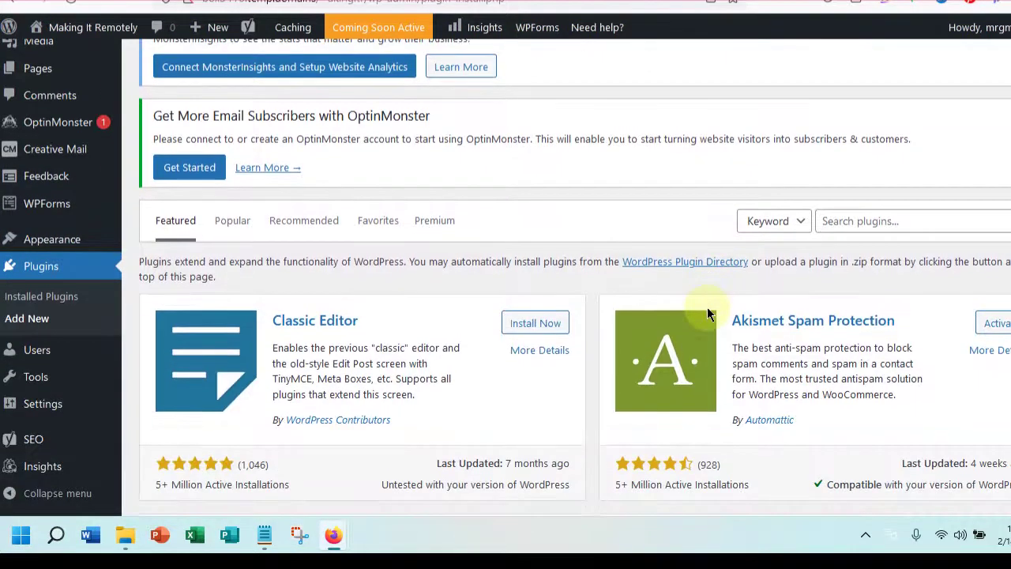
scroll(707, 314, up, 3)
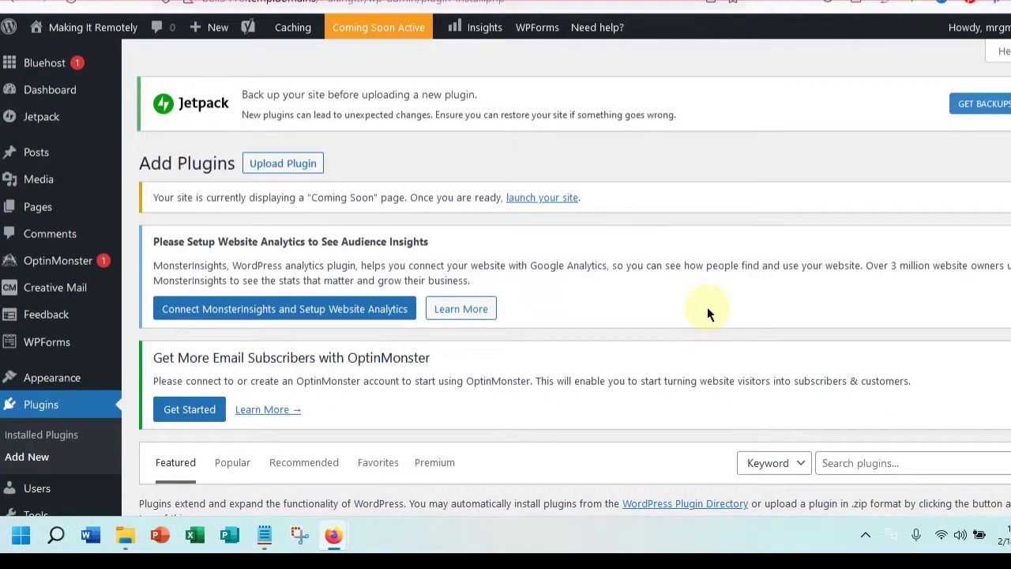
click(268, 169)
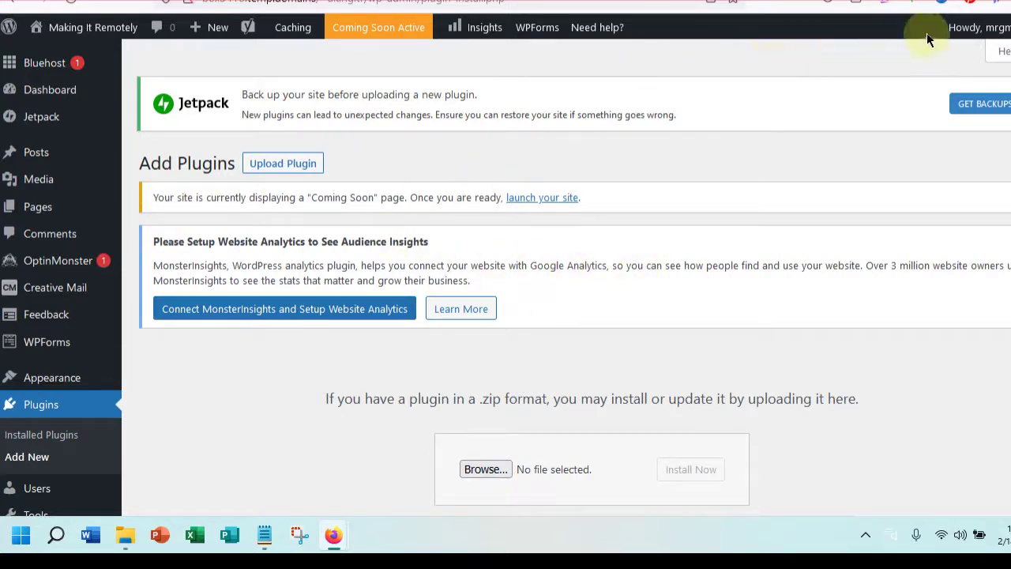
Choose thrive-product-manager-1.2.7(1).zip from the Downloads folder and install it as a plugin
click(487, 471)
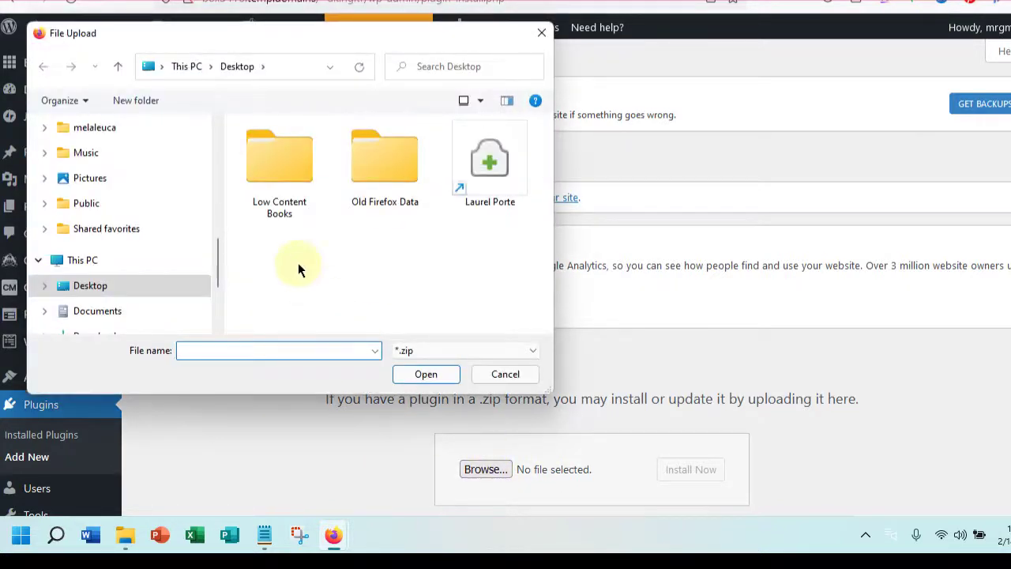
scroll(112, 195, up, 5)
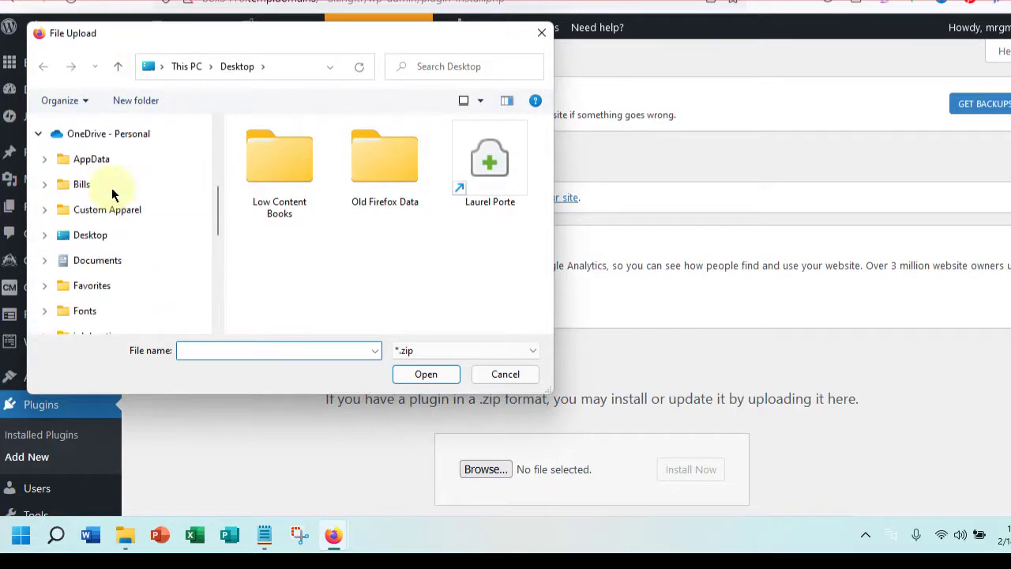
scroll(111, 184, up, 3)
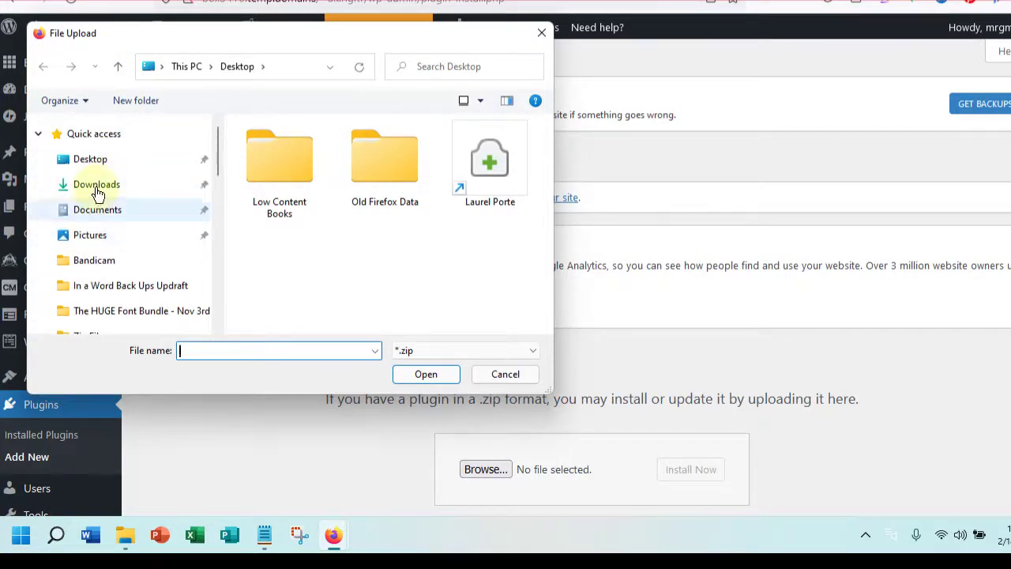
click(102, 185)
scroll(342, 198, down, 1)
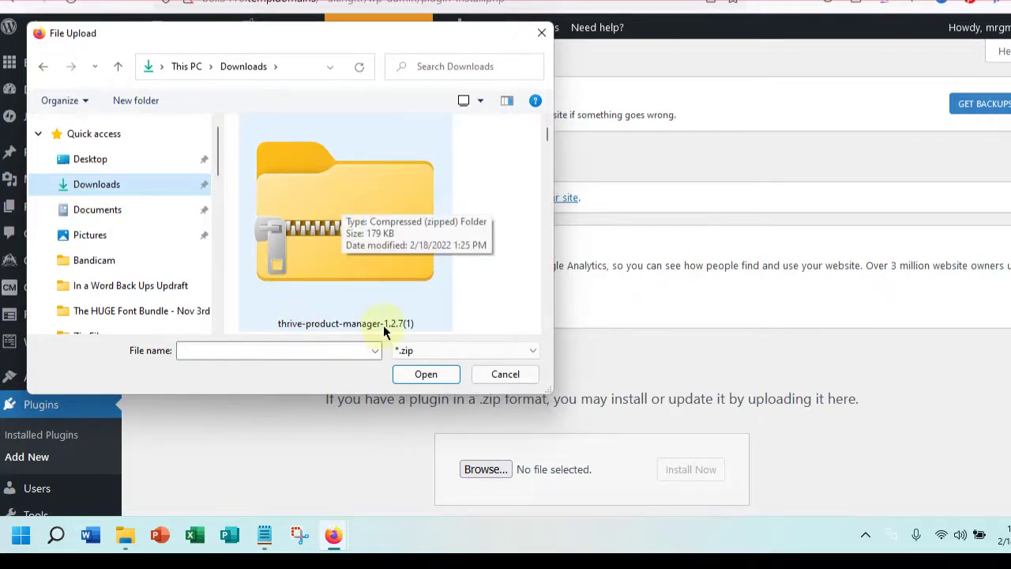
click(321, 198)
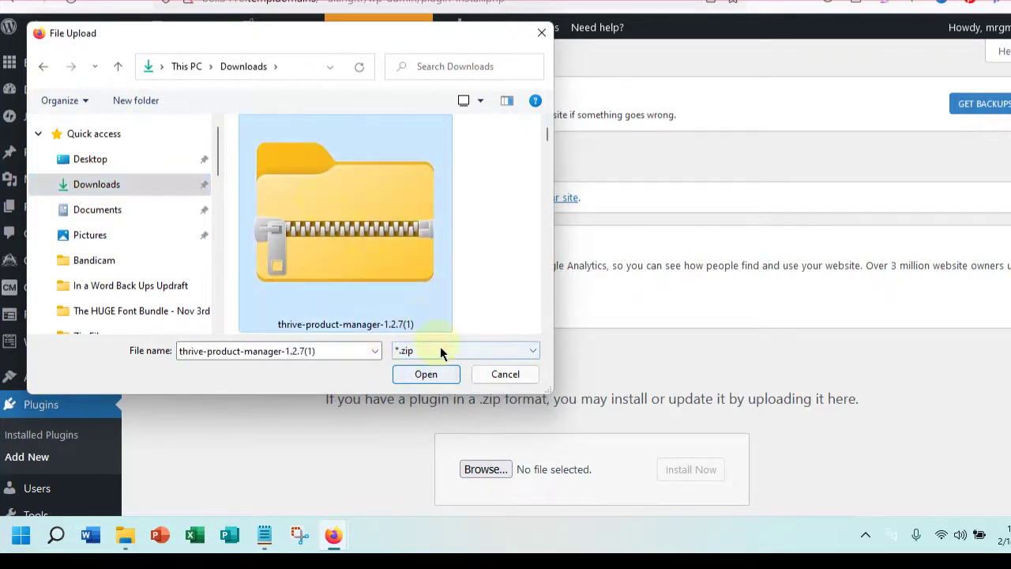
click(426, 373)
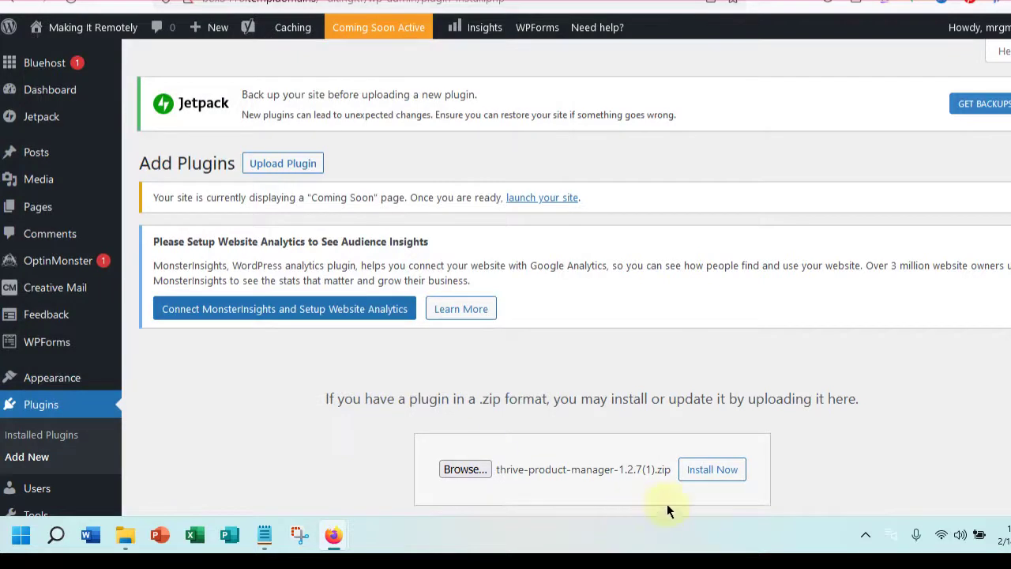
click(715, 473)
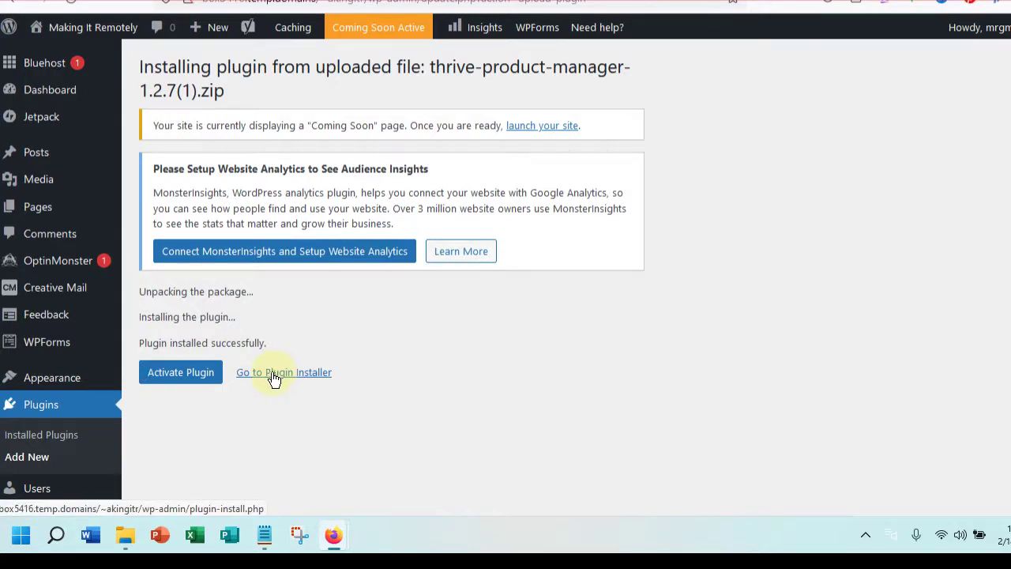
Activate the Thrive Product Manager plugin and dismiss the Creative Mail and plugin activation notices
click(170, 374)
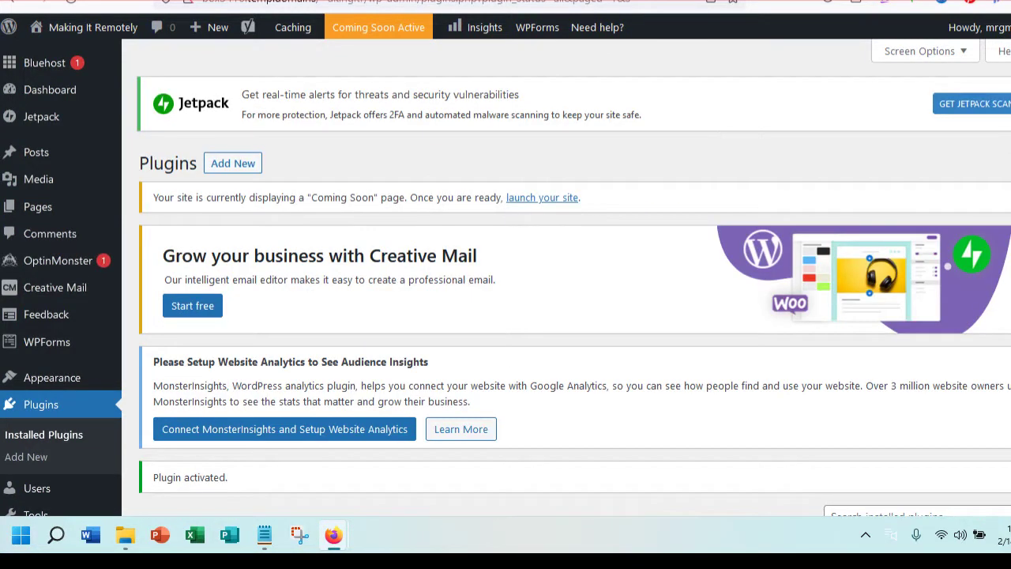
click(996, 236)
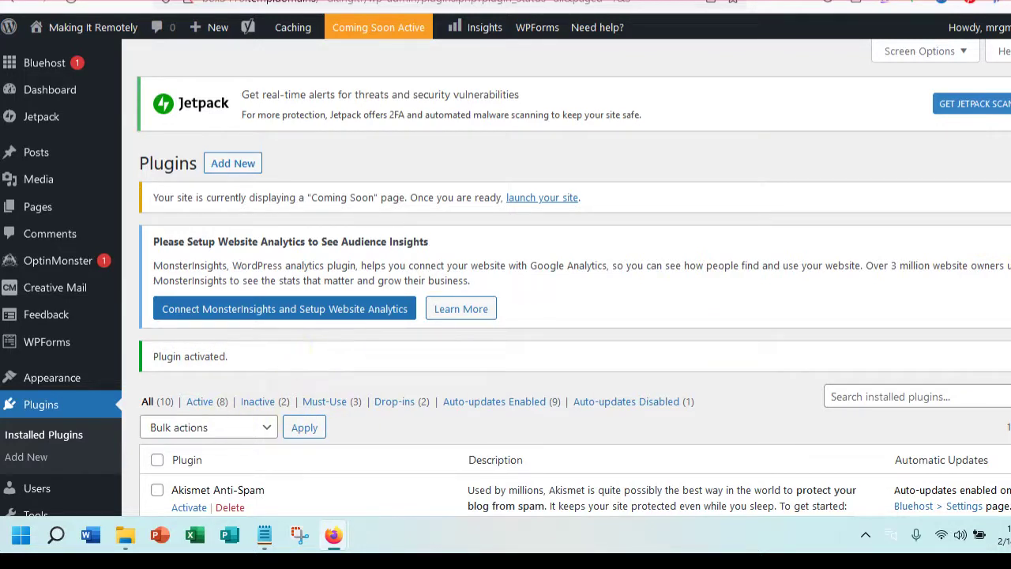
click(997, 356)
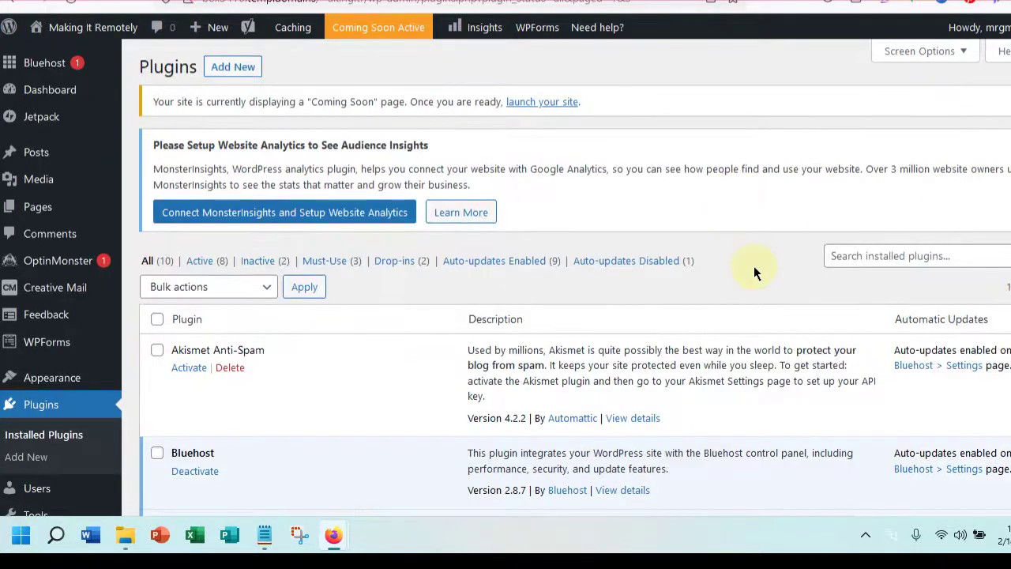
Open the Thrive Product Manager and connect it to the Thrive Themes account
scroll(490, 395, down, 4)
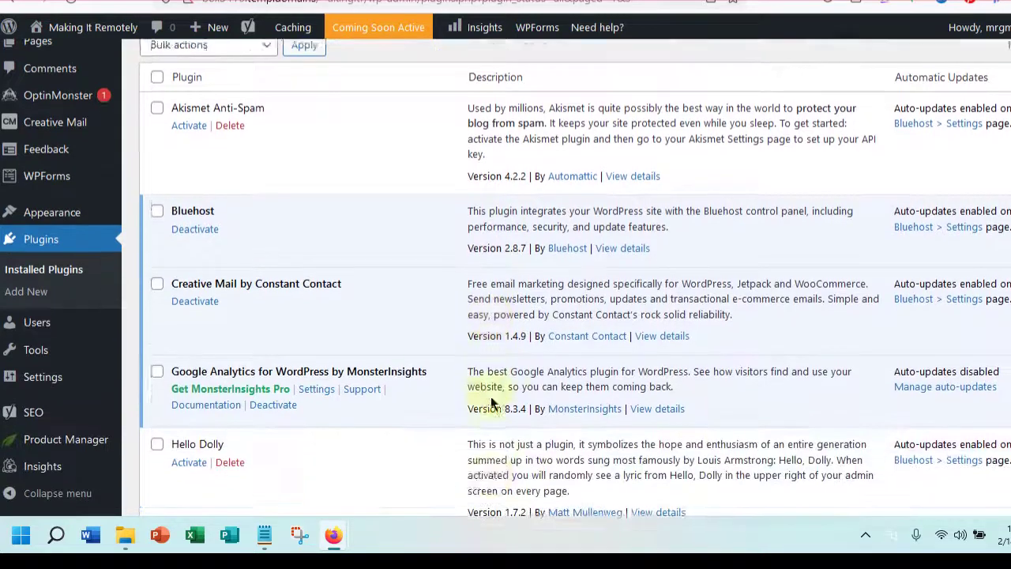
scroll(490, 397, down, 5)
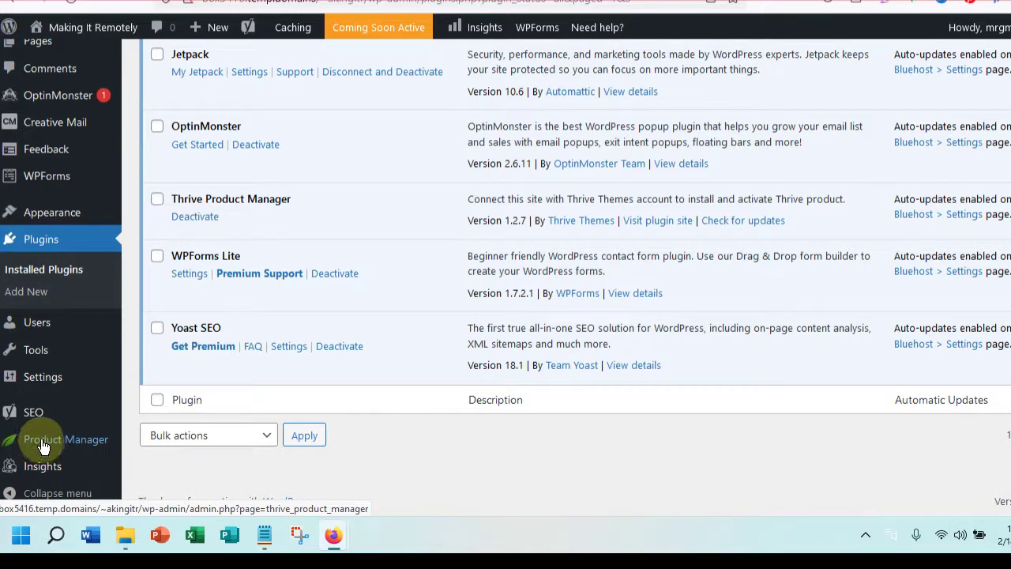
click(79, 437)
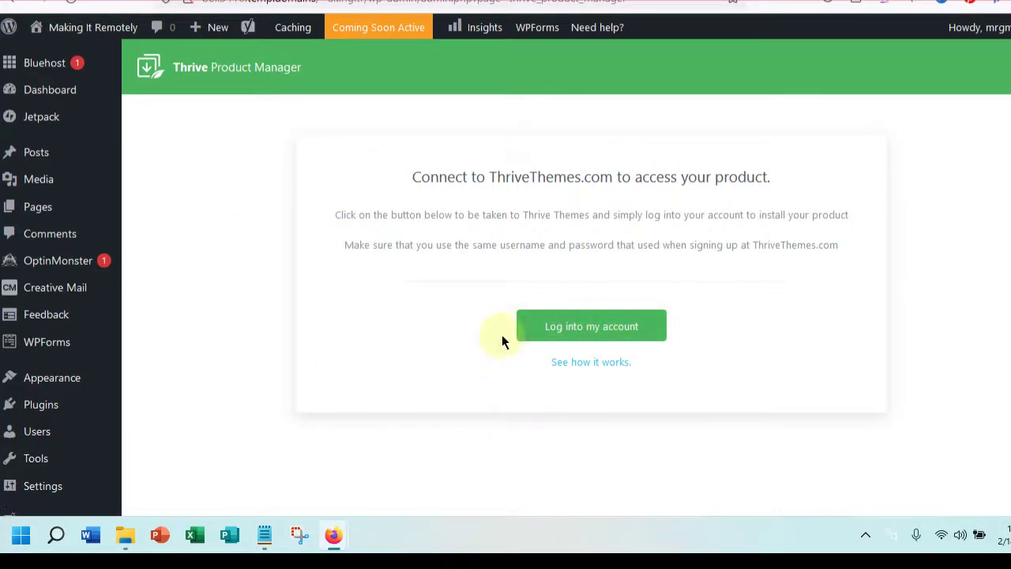
click(591, 330)
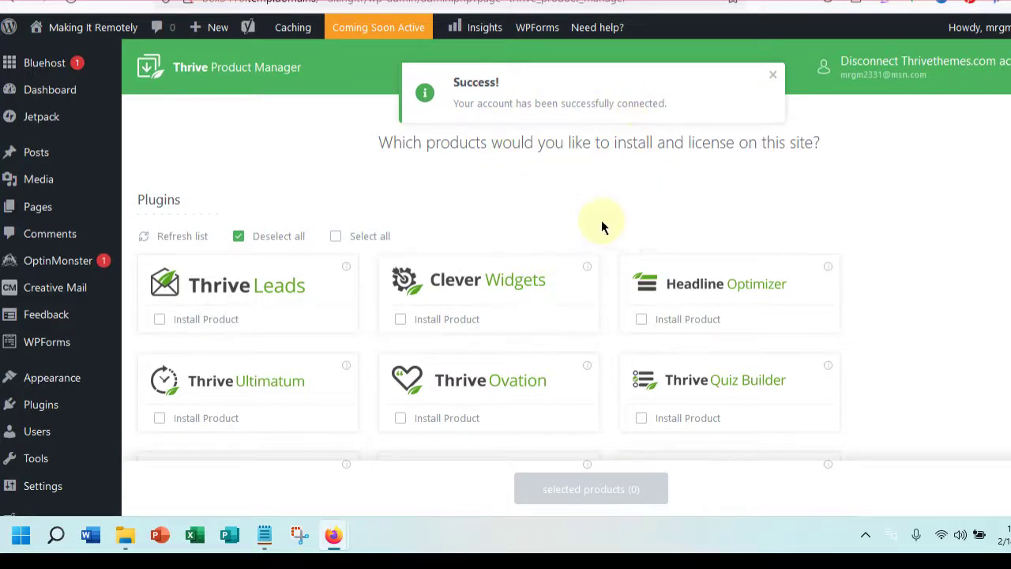
Review the Thrive plugins and the Thrive Theme Builder offered for installation, and return to the beginning of the list
scroll(498, 341, down, 3)
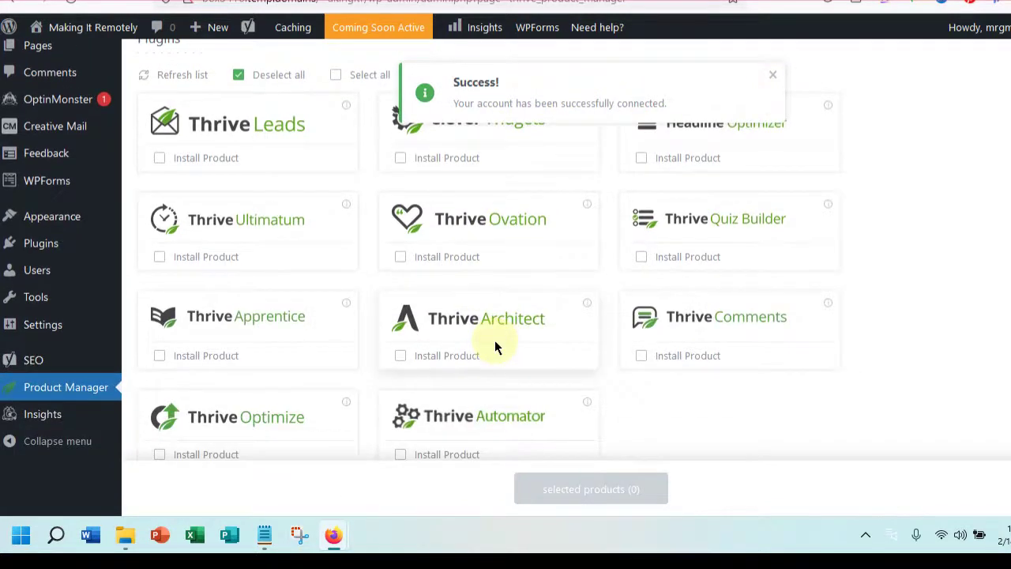
scroll(498, 346, down, 2)
scroll(494, 345, down, 3)
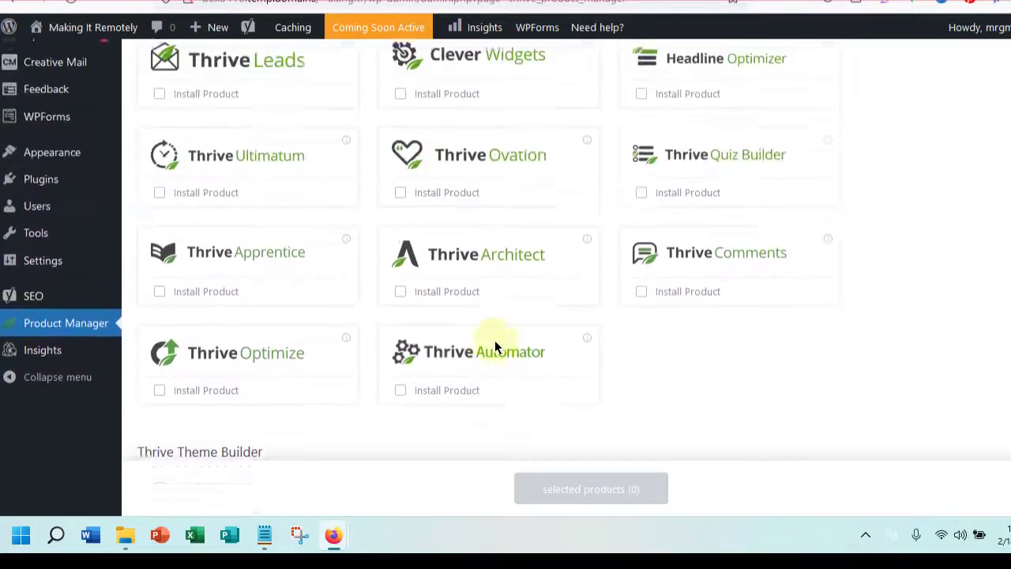
scroll(494, 340, up, 4)
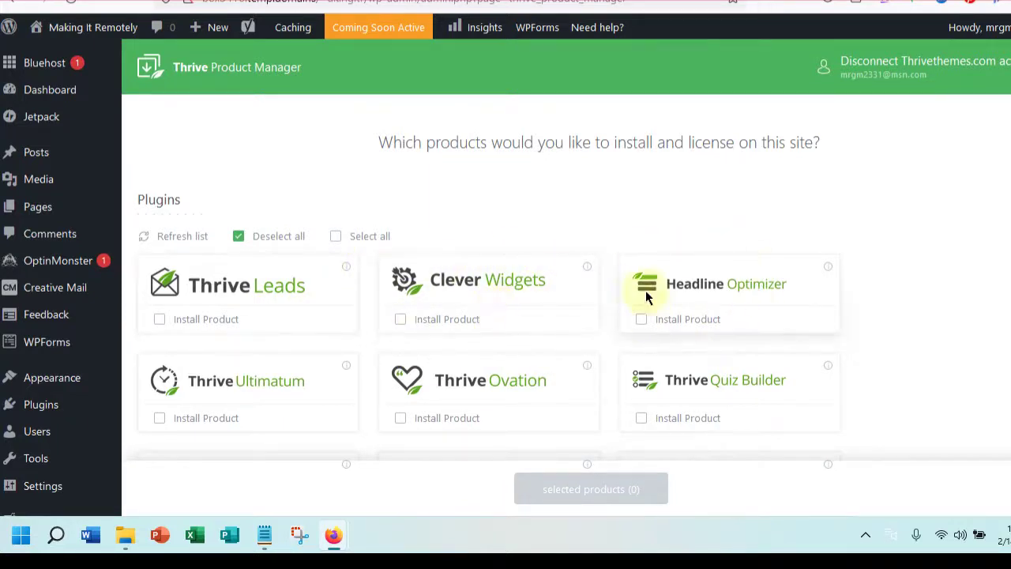
scroll(710, 313, down, 1)
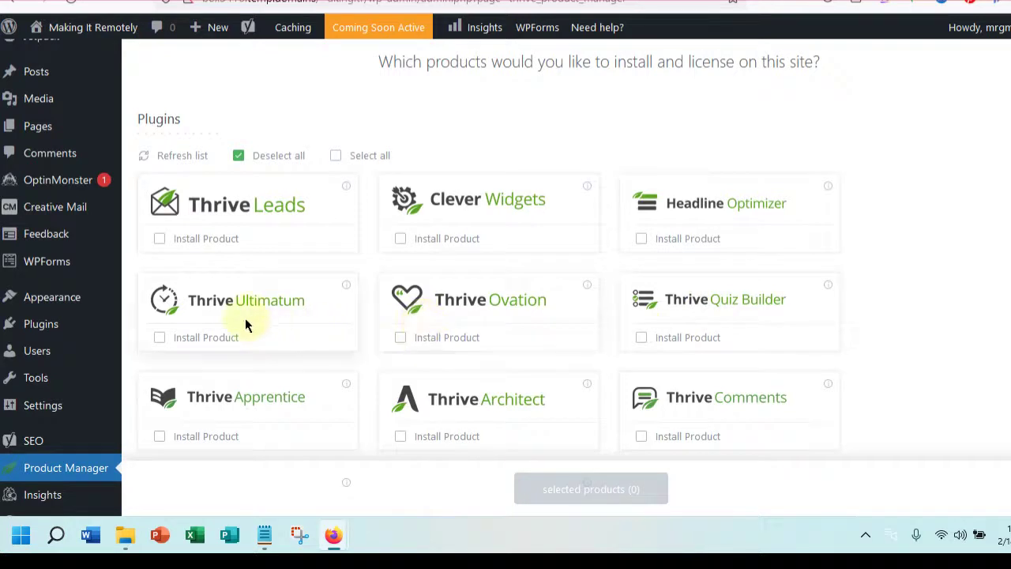
scroll(229, 399, down, 1)
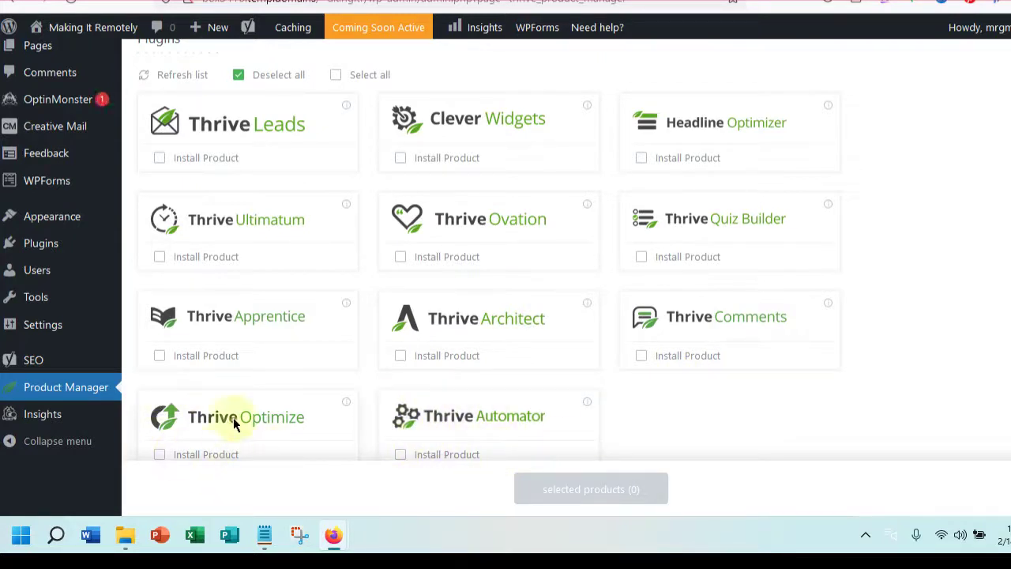
scroll(293, 416, down, 3)
scroll(295, 415, down, 3)
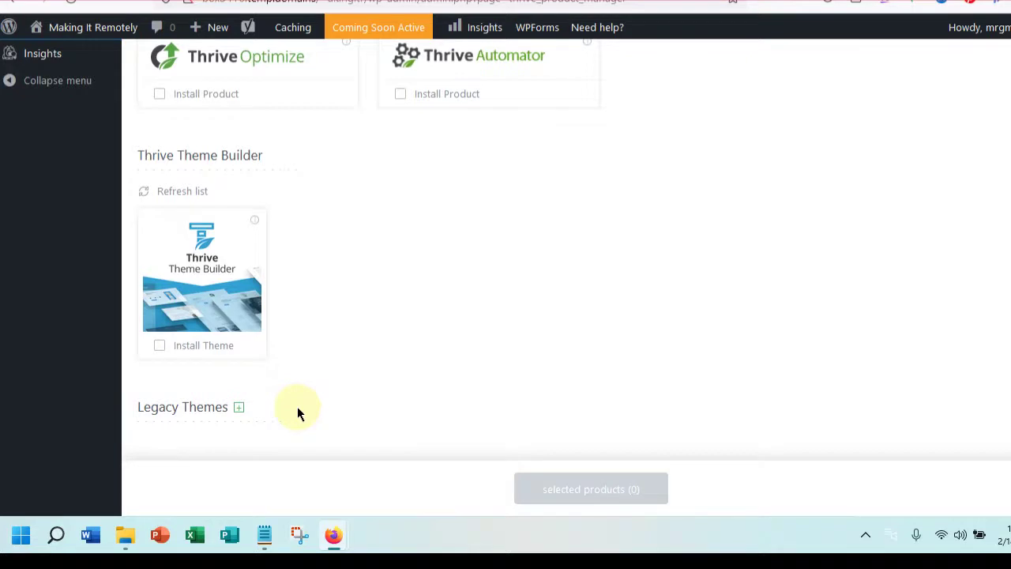
scroll(298, 411, up, 10)
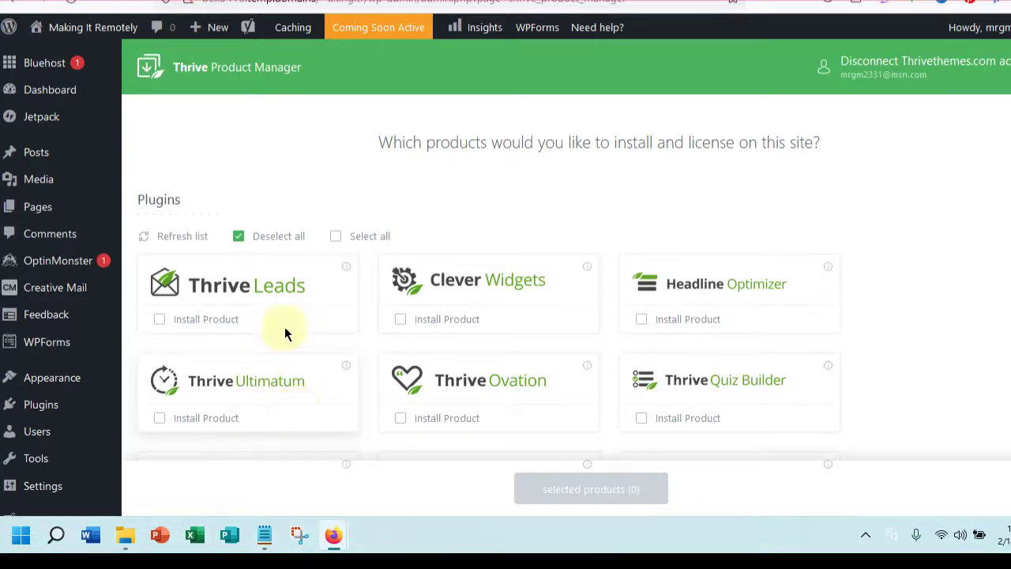
Select all Thrive plugins and the Thrive Theme Builder theme for installation
click(336, 238)
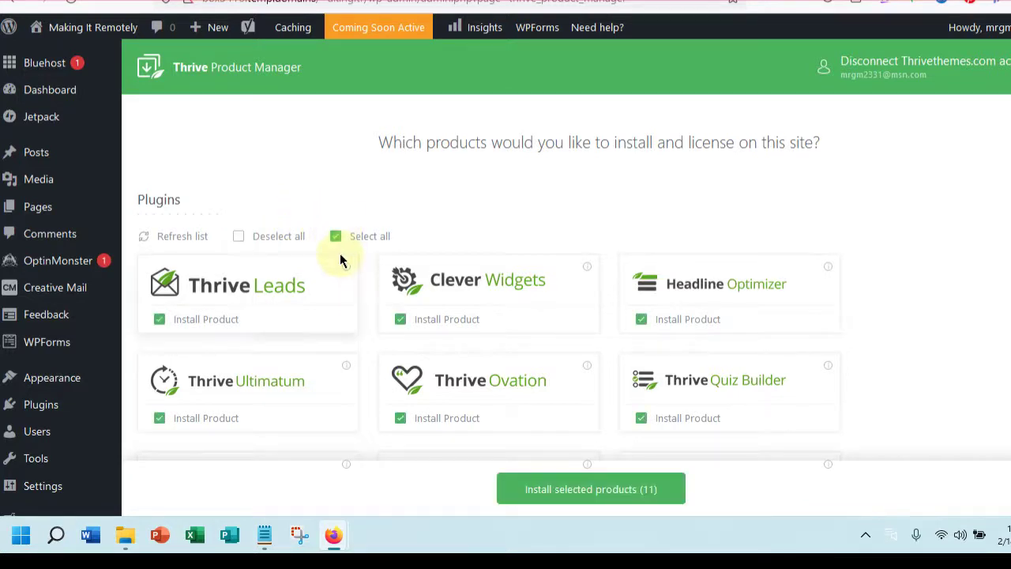
scroll(502, 340, down, 4)
scroll(503, 341, down, 5)
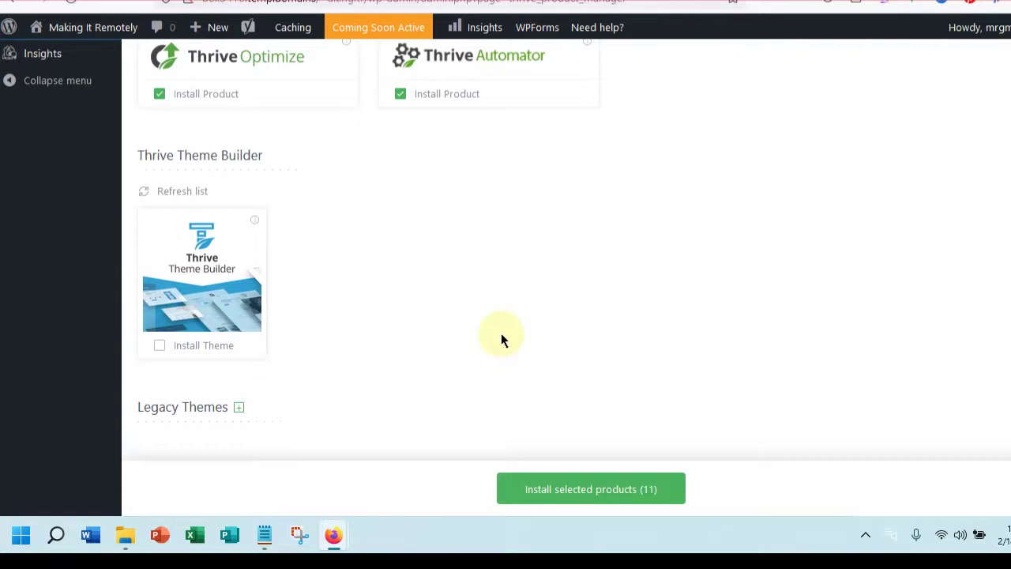
click(159, 345)
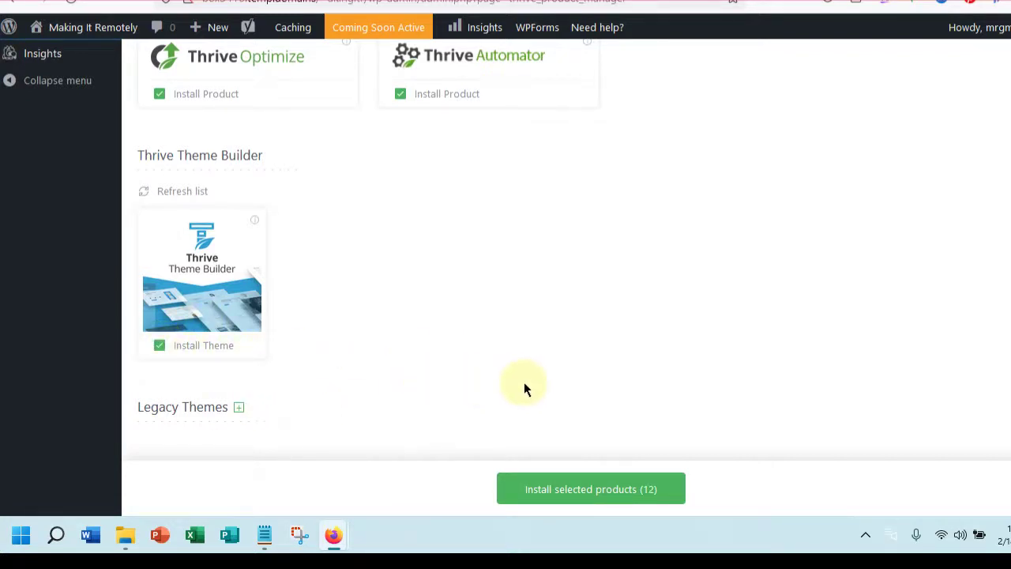
Install the selected Thrive plugins together with the Thrive Theme Builder theme
scroll(574, 363, up, 10)
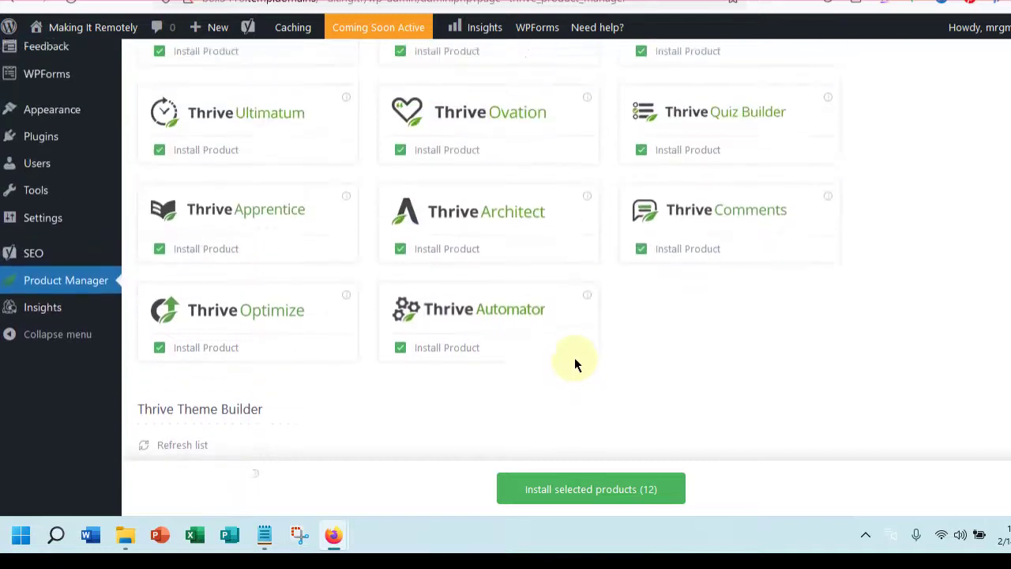
scroll(564, 338, down, 7)
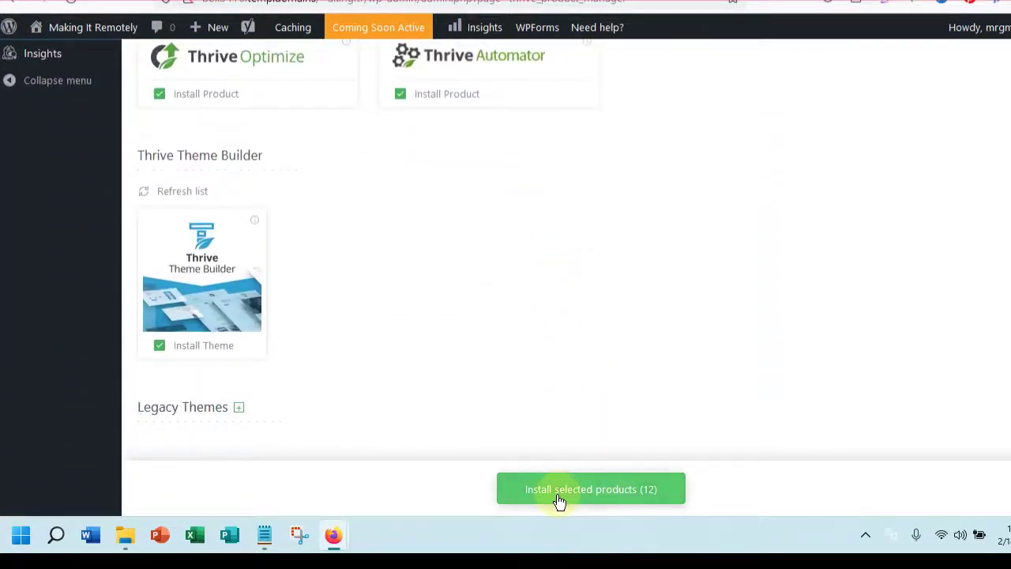
click(613, 490)
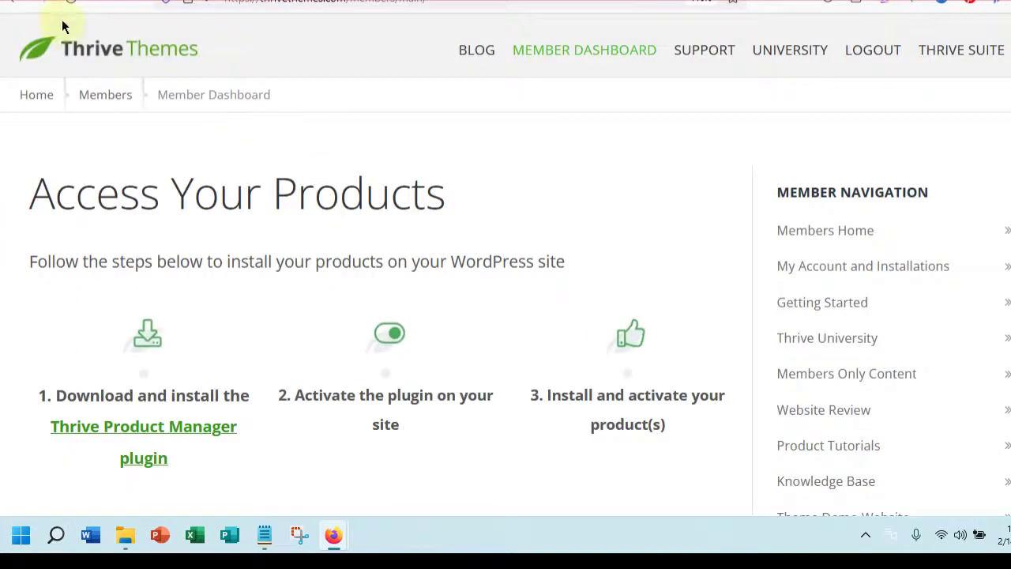
Look through the Thrive Themes website's home page while the products install
click(336, 90)
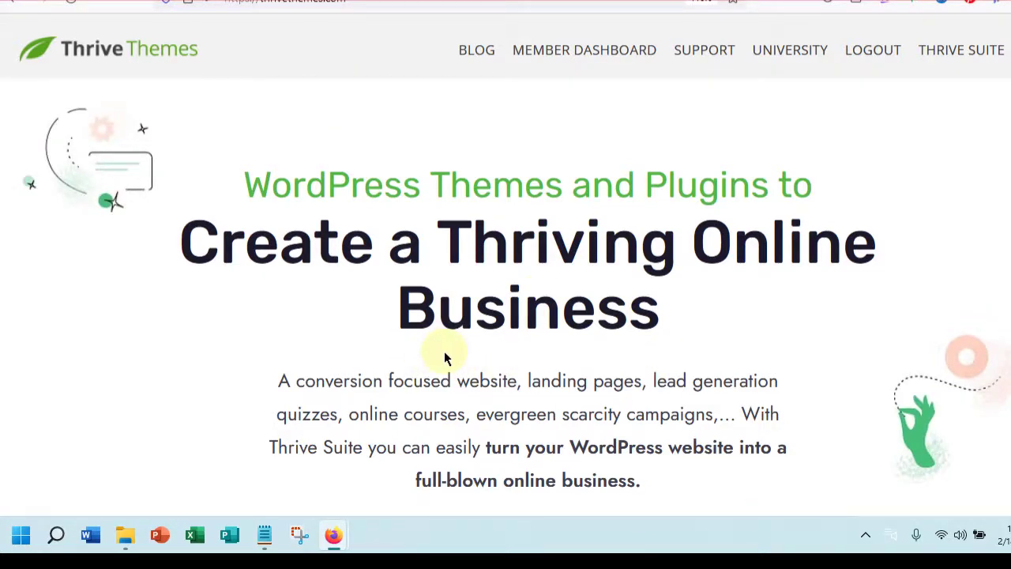
scroll(444, 357, down, 12)
scroll(444, 355, down, 3)
scroll(444, 356, up, 2)
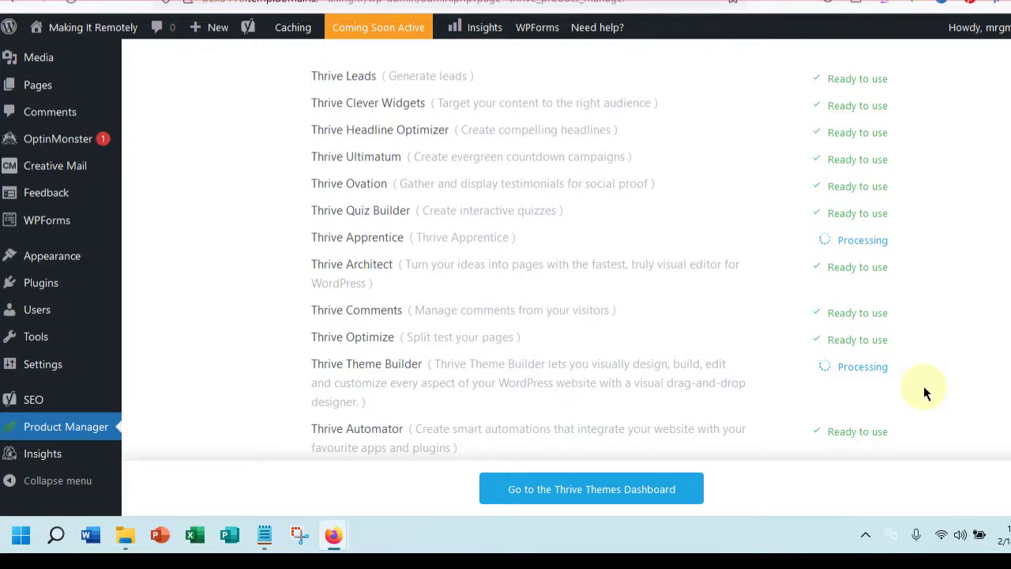
Check the installation status of the Thrive products and open the Thrive Themes Dashboard to view the installed products
scroll(924, 385, up, 2)
scroll(924, 386, down, 2)
click(572, 491)
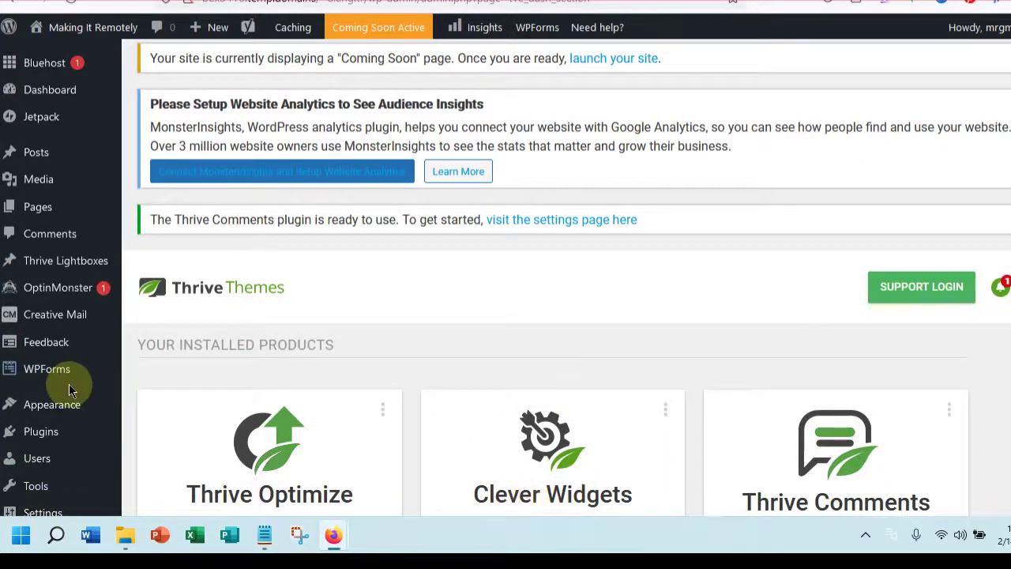
scroll(71, 388, down, 5)
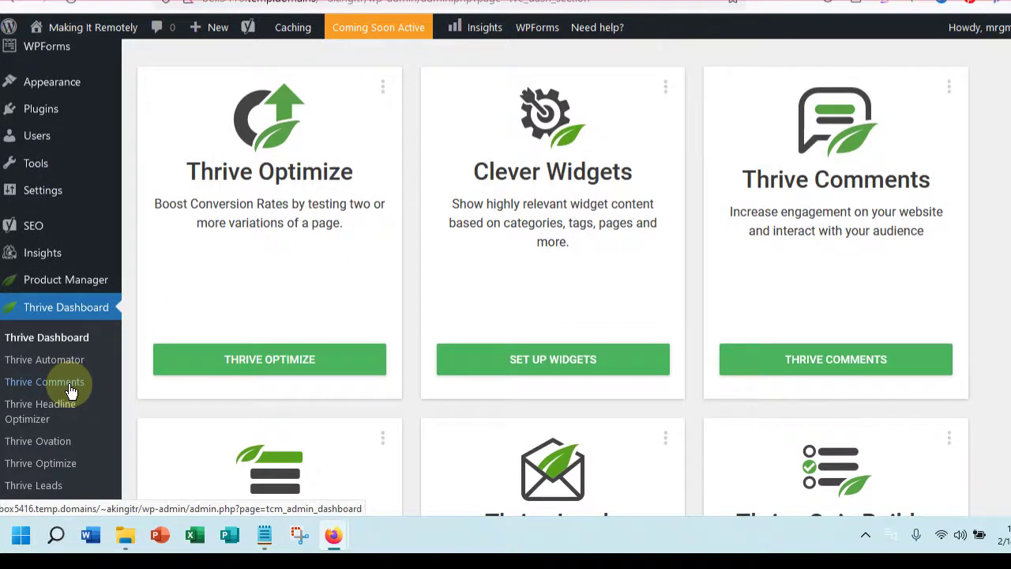
Return to the Product Manager and activate the Thrive Apprentice plugin
click(55, 283)
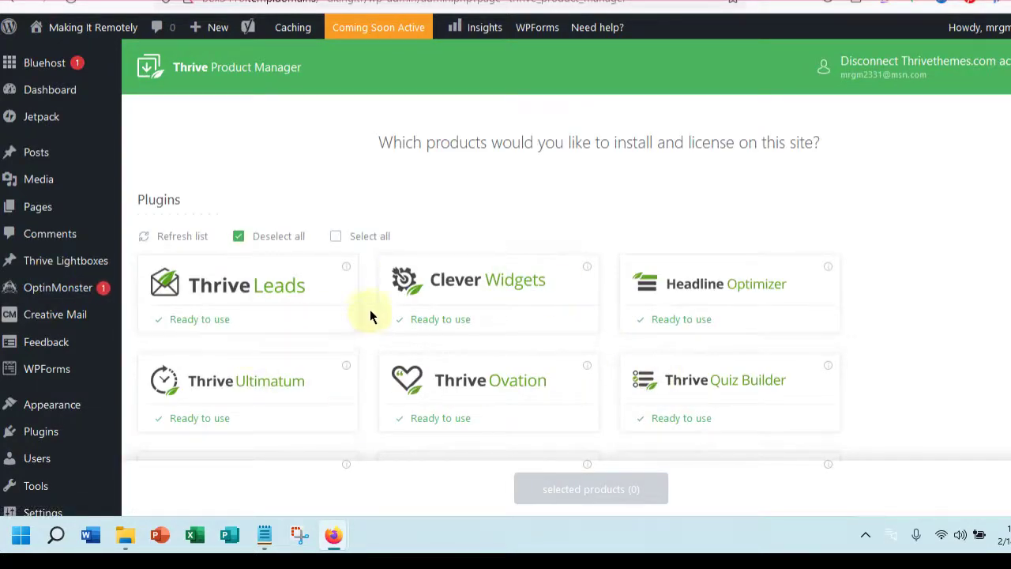
scroll(402, 327, down, 3)
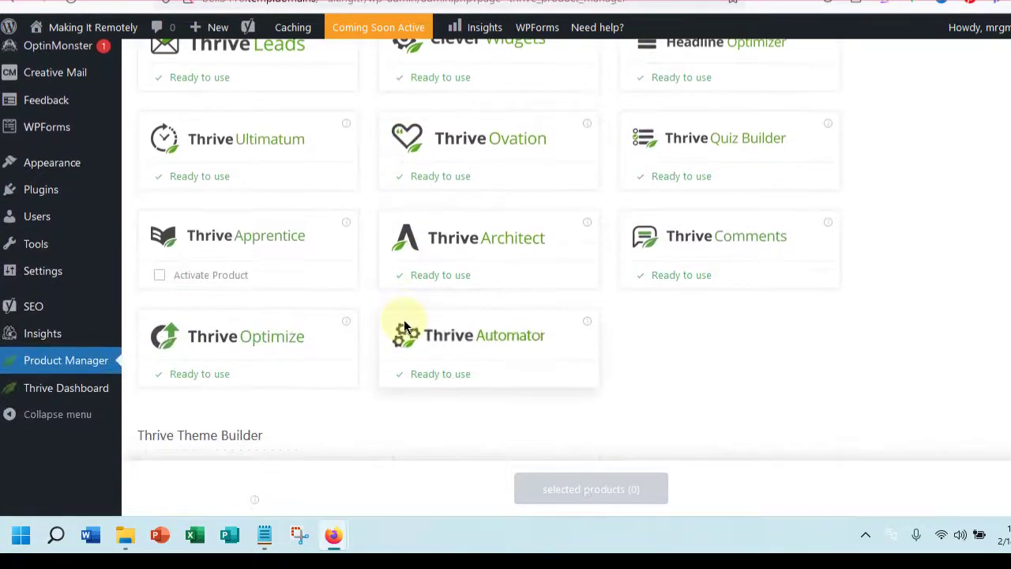
scroll(403, 327, down, 1)
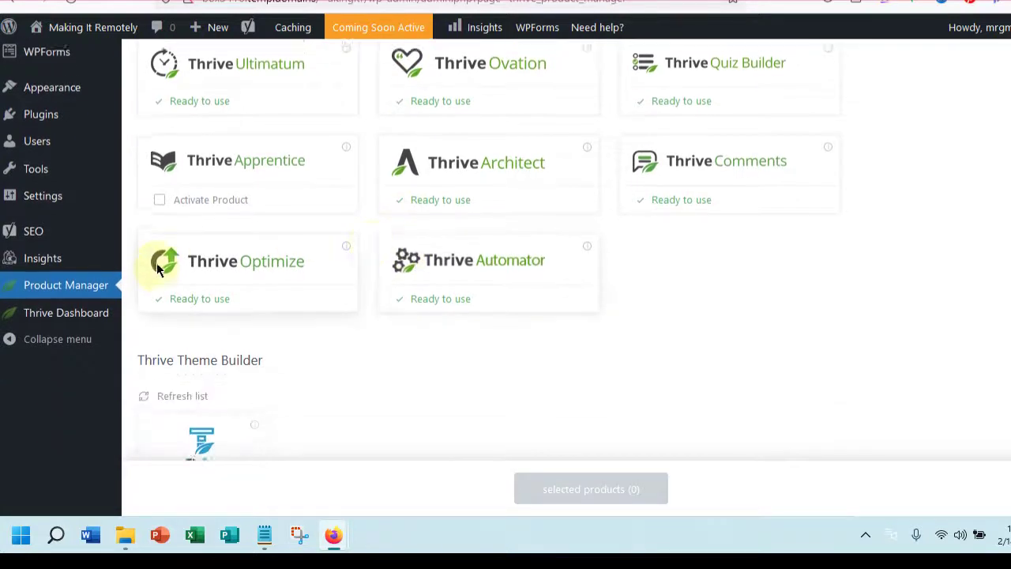
click(160, 195)
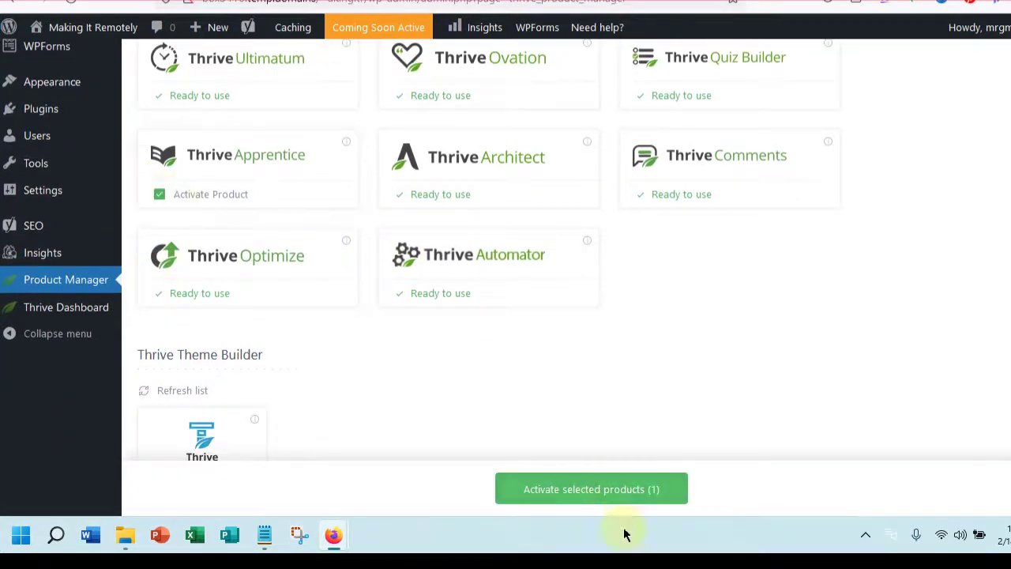
click(607, 497)
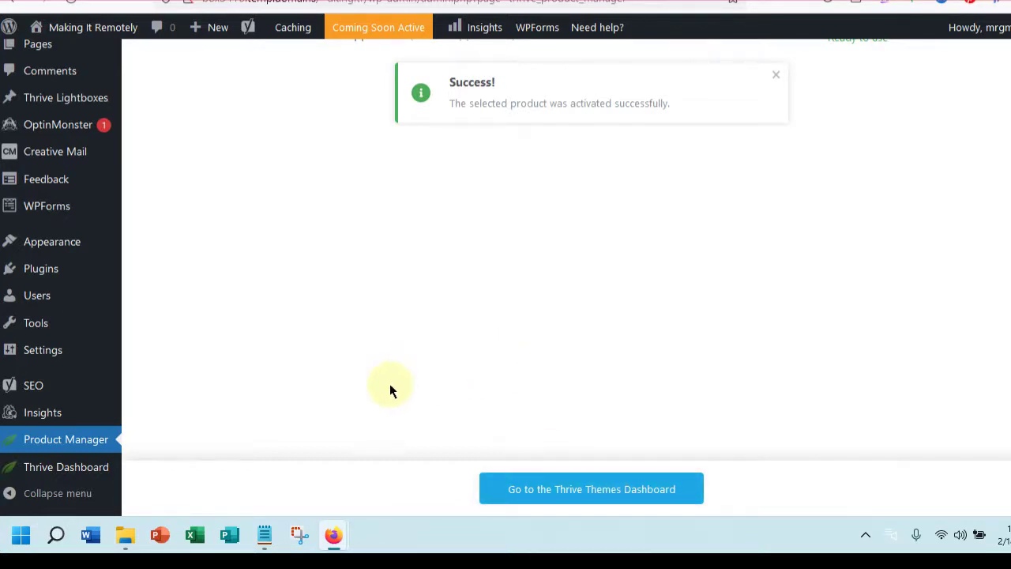
Check the plugins in the Thrive Dashboard and Product Manager, and activate the Thrive Theme Builder theme
click(576, 492)
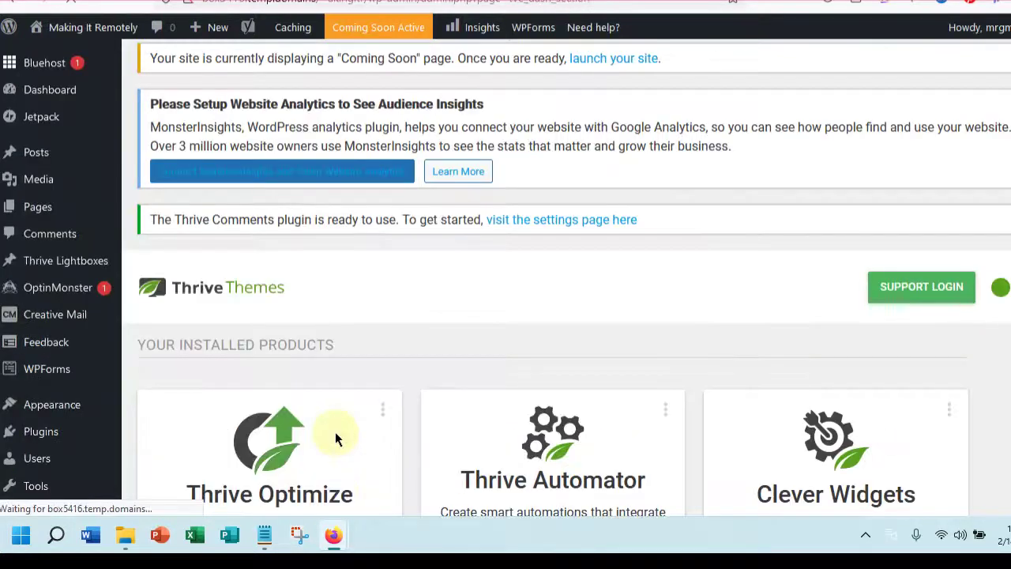
scroll(48, 368, down, 4)
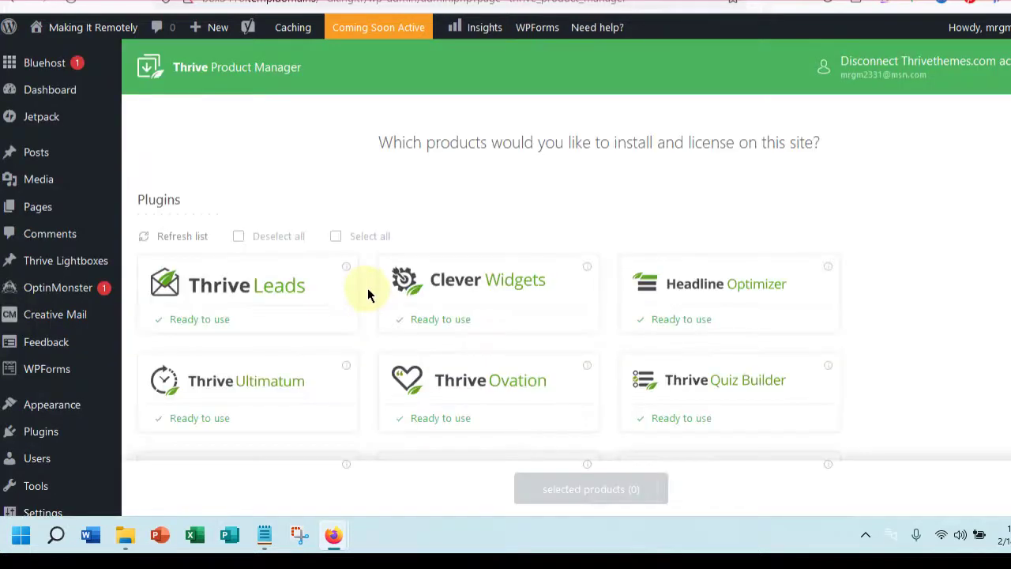
scroll(368, 294, down, 3)
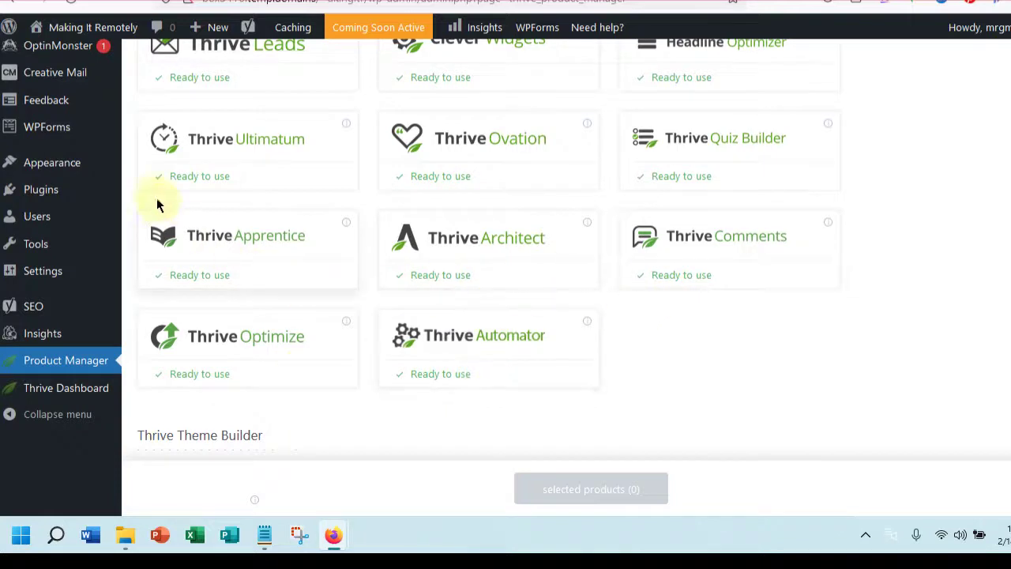
scroll(510, 192, up, 3)
scroll(531, 284, down, 6)
scroll(532, 278, down, 1)
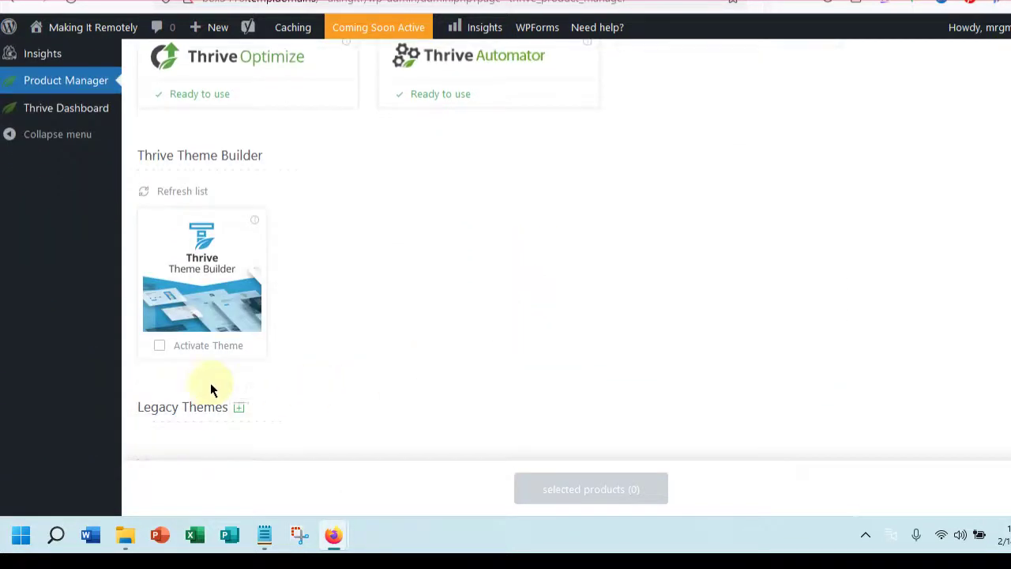
click(160, 346)
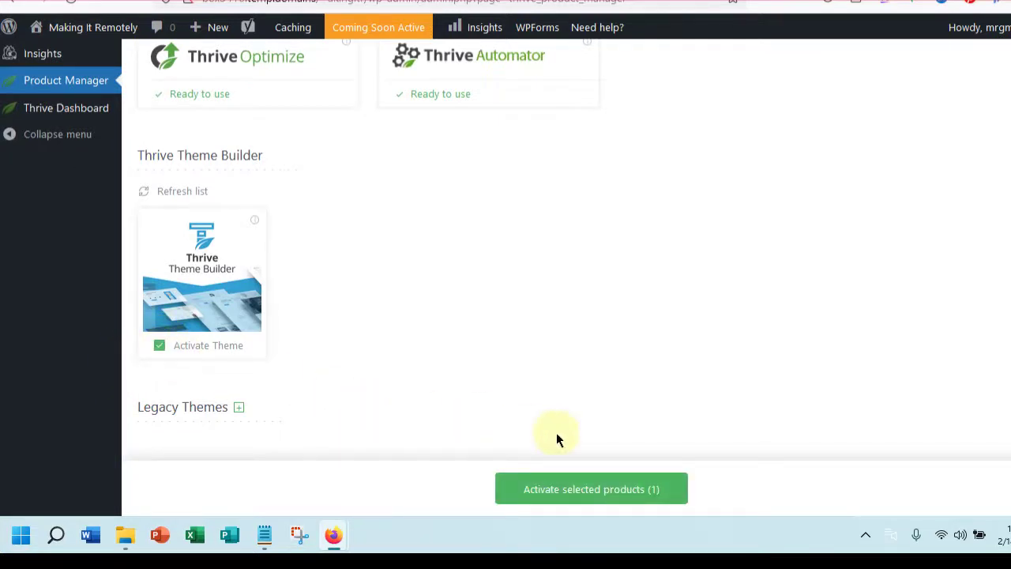
click(587, 490)
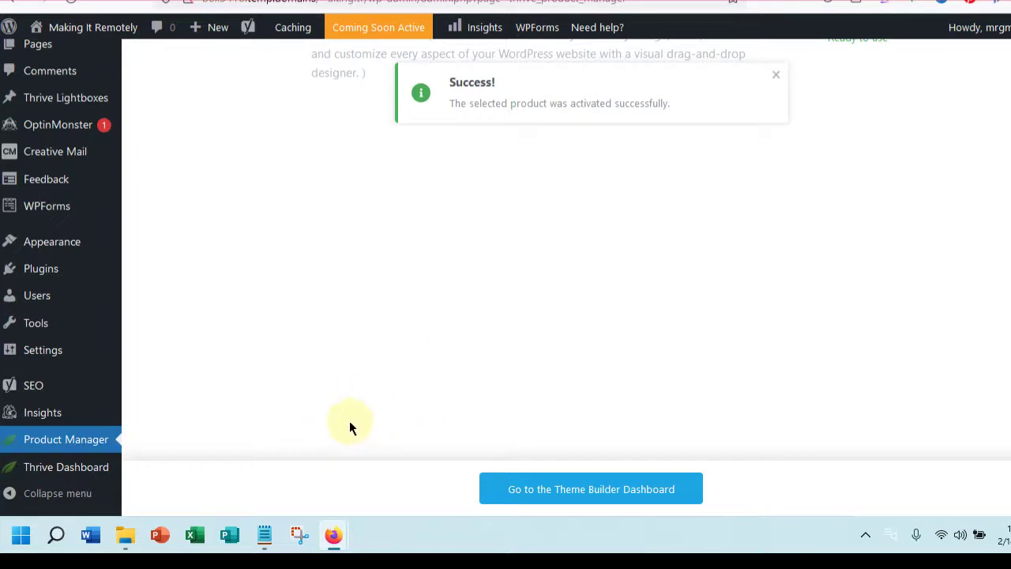
Go to the Theme Builder Dashboard and choose the Kwik Theme for the site
click(623, 496)
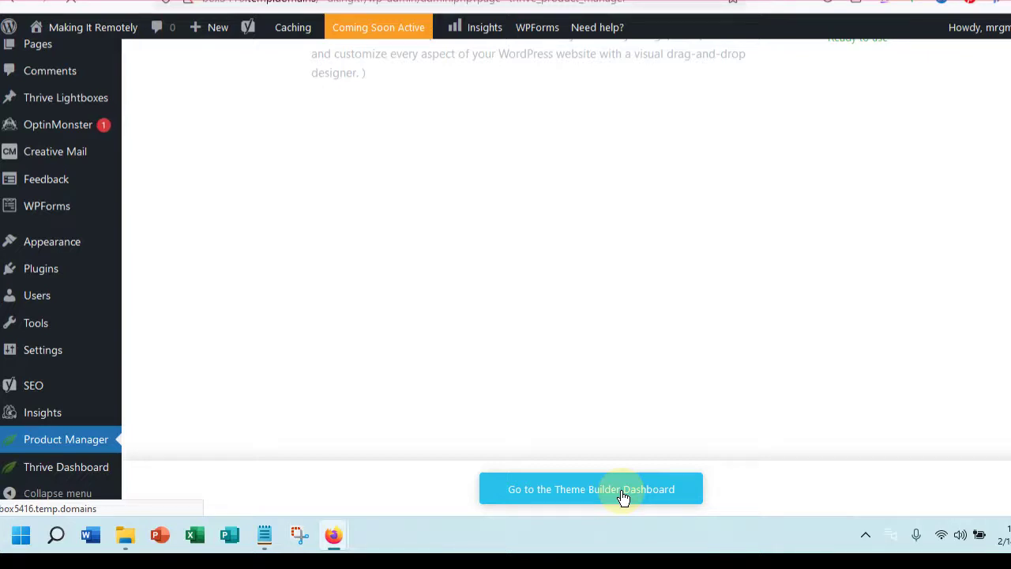
click(623, 490)
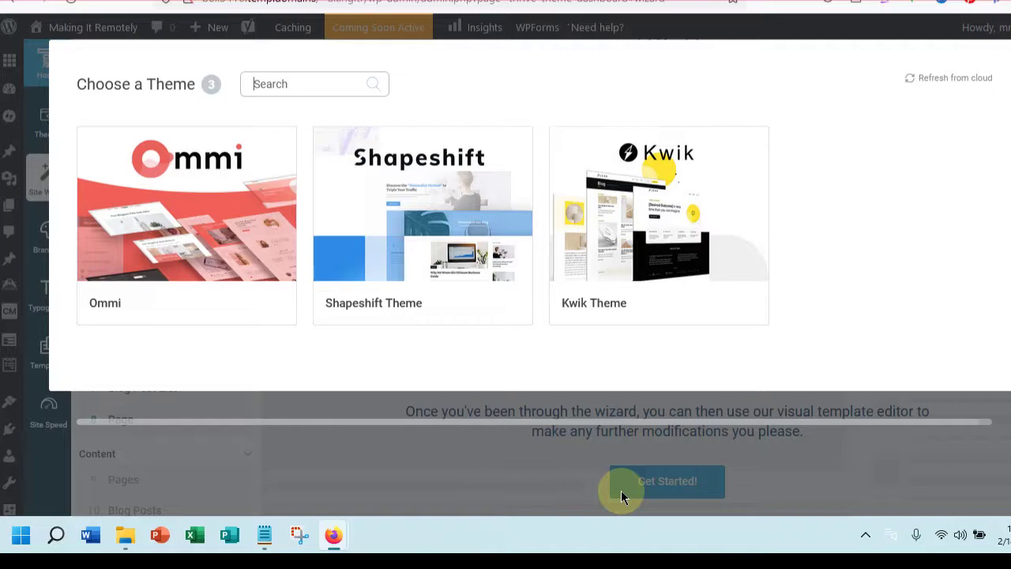
mouse_move(615, 310)
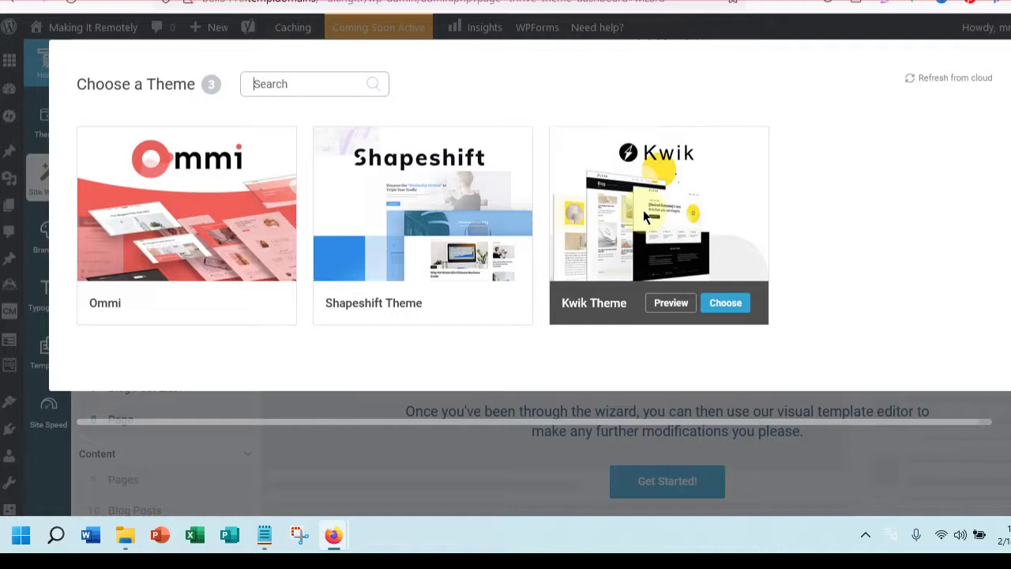
click(727, 304)
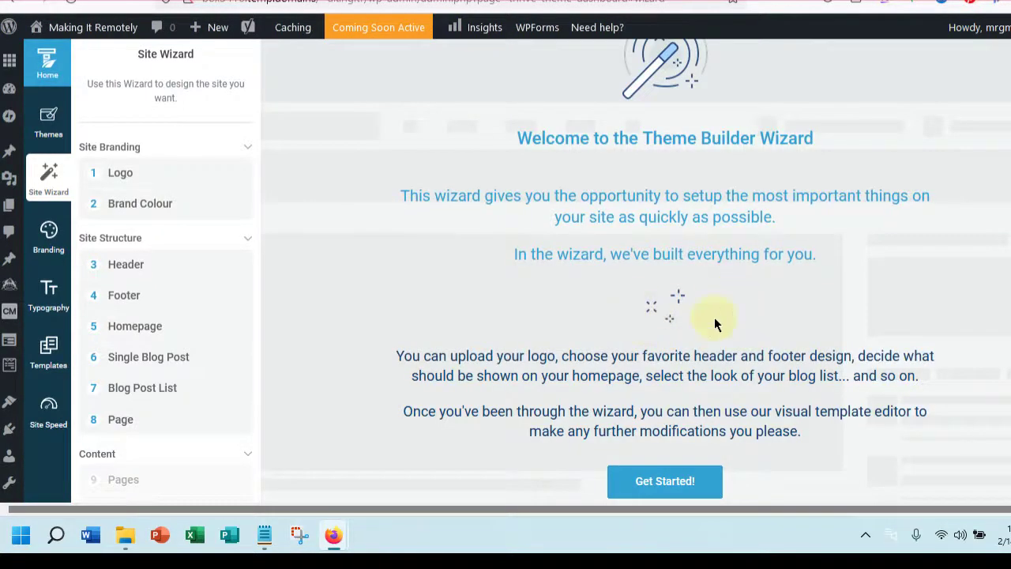
Start the Theme Builder site wizard and keep the placeholder logo for the logo step
click(659, 482)
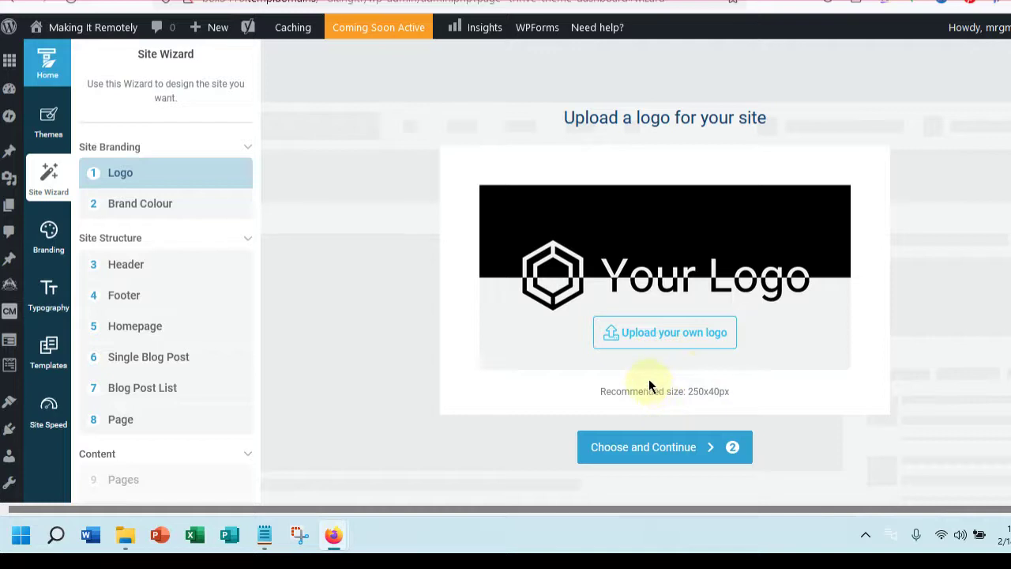
scroll(807, 374, down, 3)
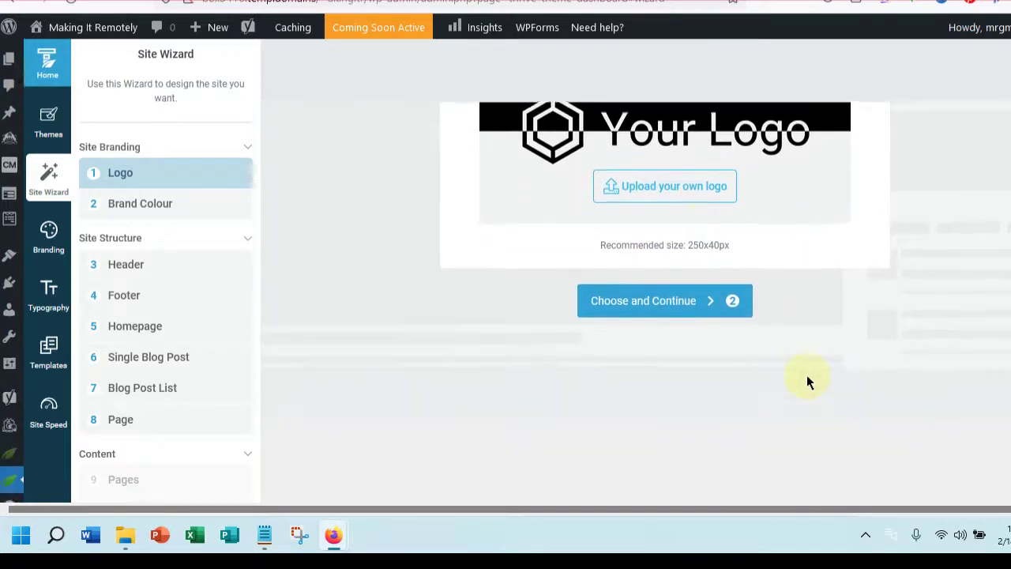
scroll(806, 375, up, 2)
scroll(806, 382, up, 1)
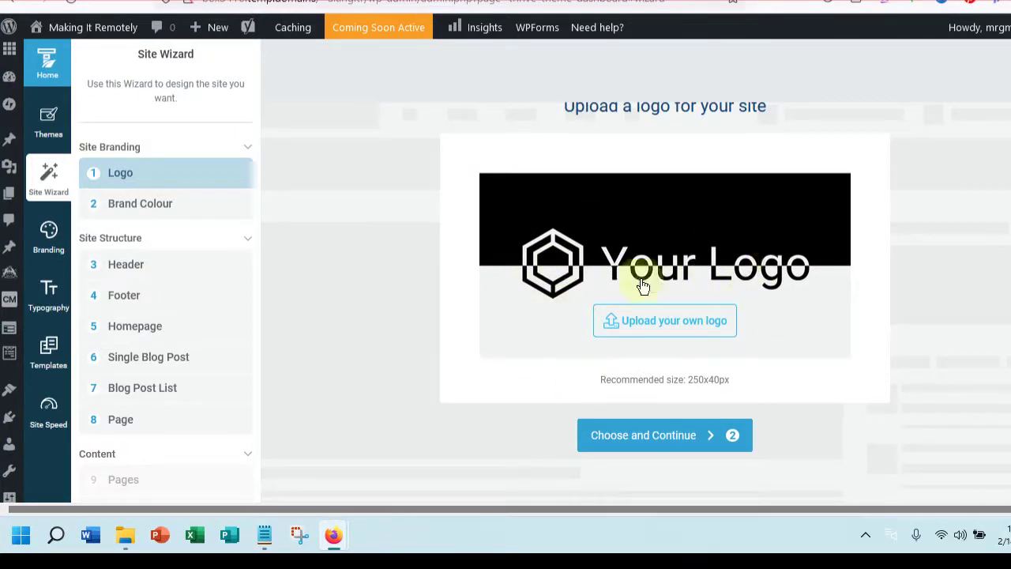
click(667, 440)
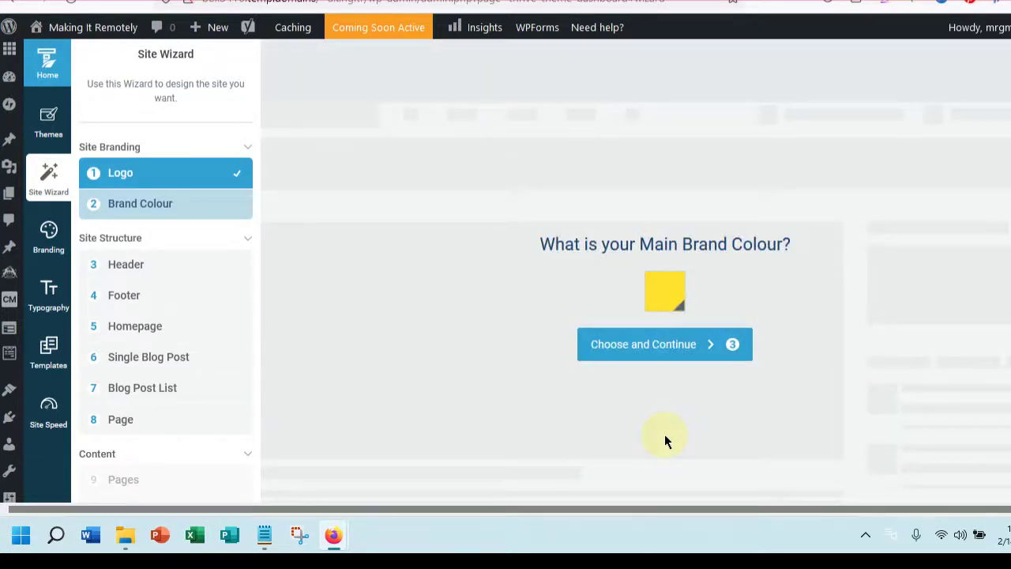
Set the main brand colour to light blue and continue to the header step
click(669, 304)
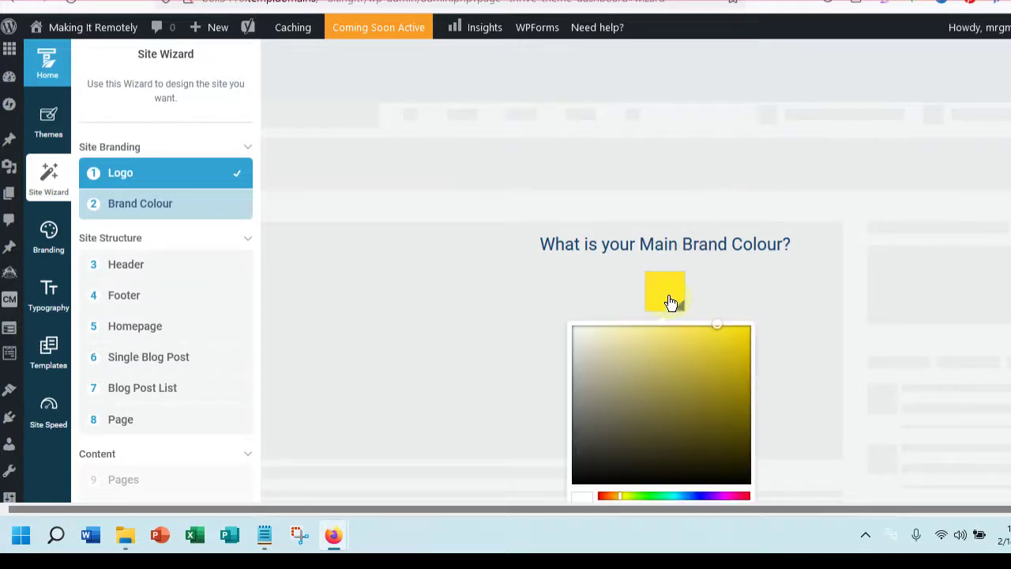
click(690, 496)
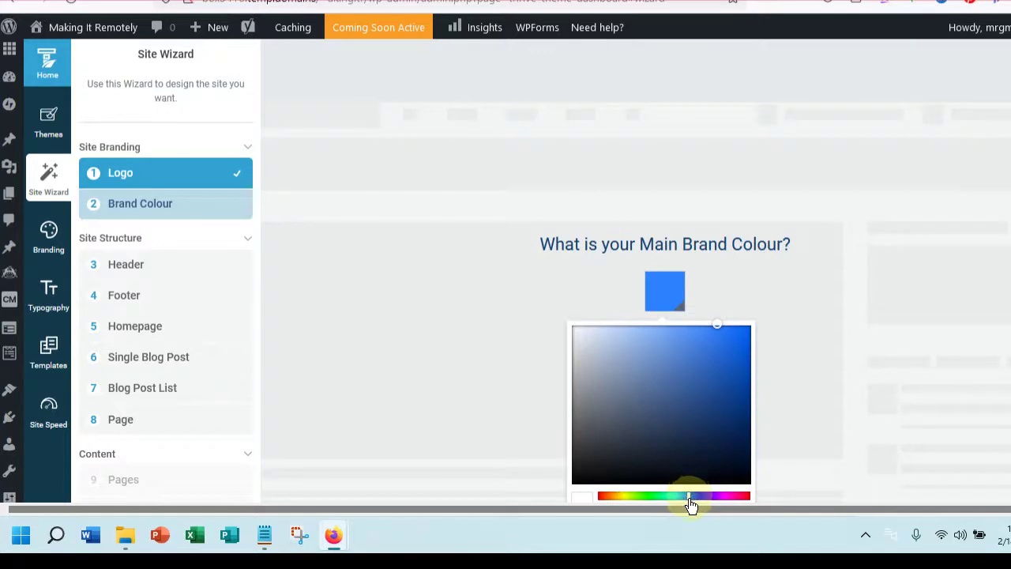
drag(690, 498, 684, 502)
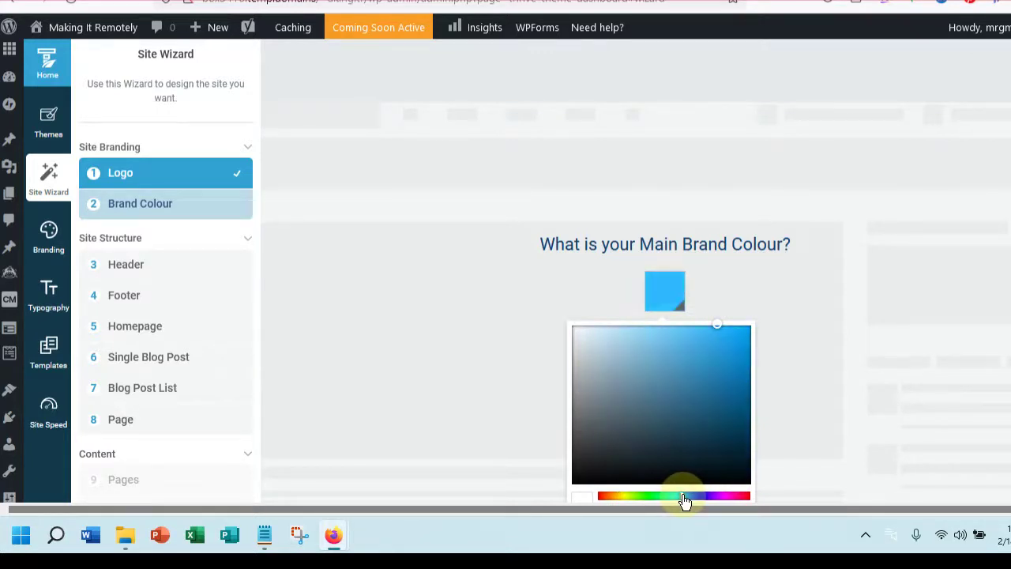
click(499, 359)
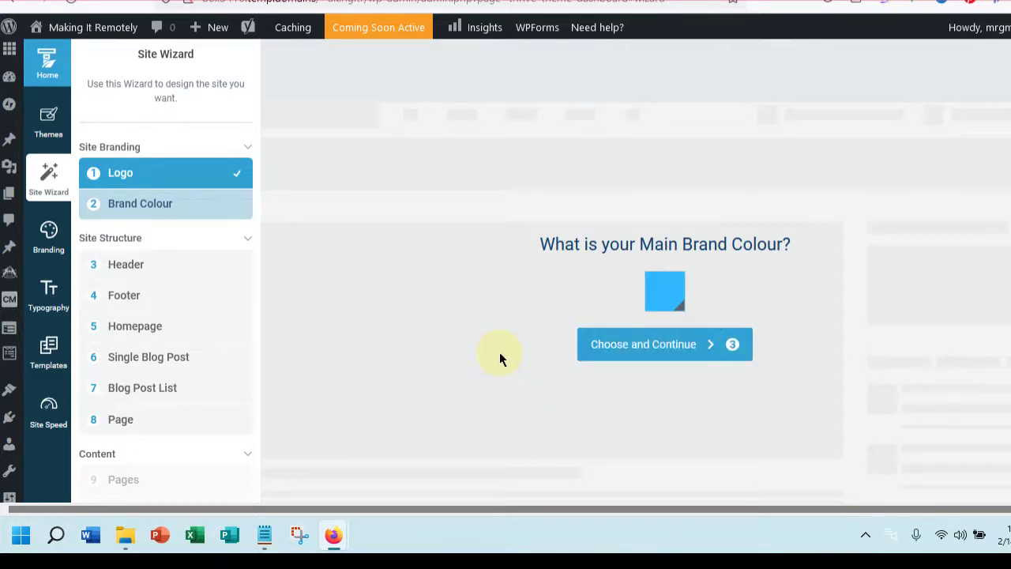
click(664, 345)
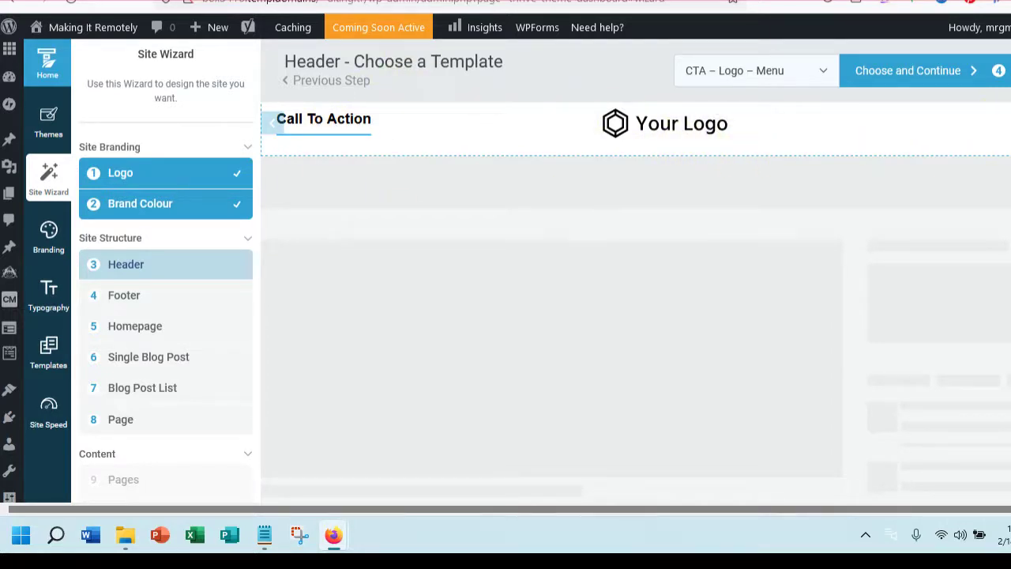
Browse the theme headers and saved headers available for the site's header template
click(819, 72)
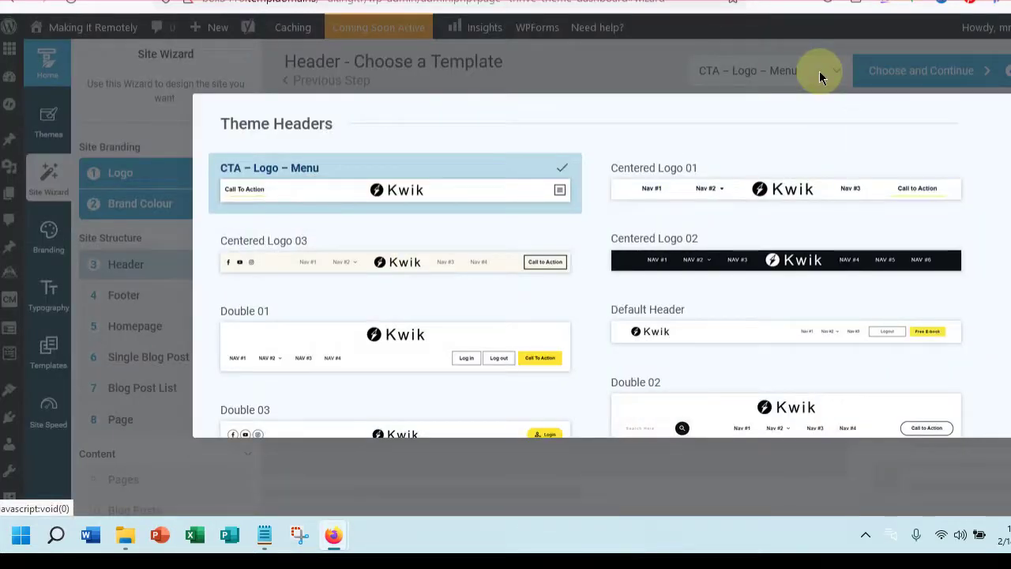
scroll(772, 332, down, 3)
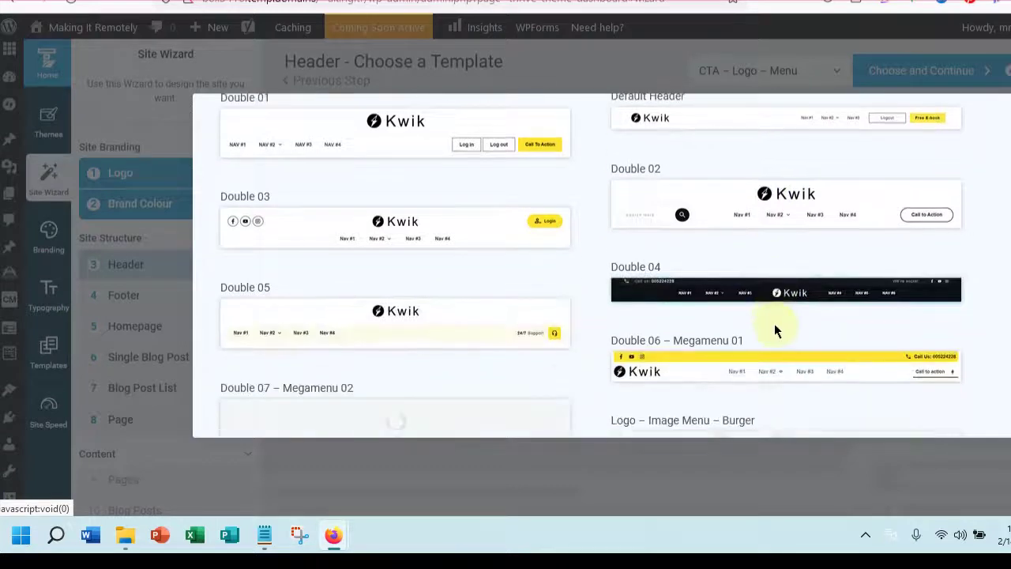
scroll(776, 332, down, 2)
scroll(778, 331, down, 1)
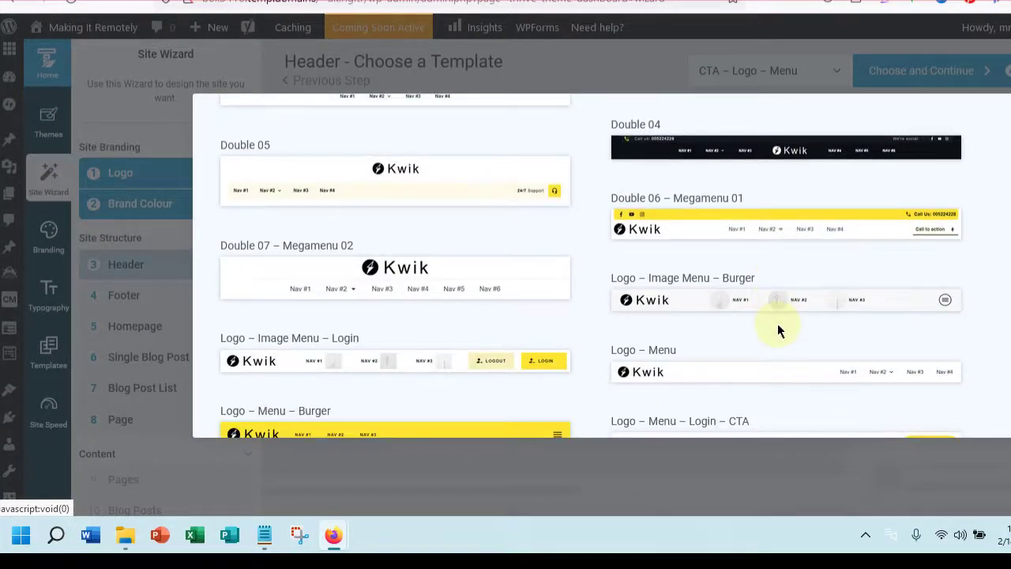
scroll(778, 331, down, 3)
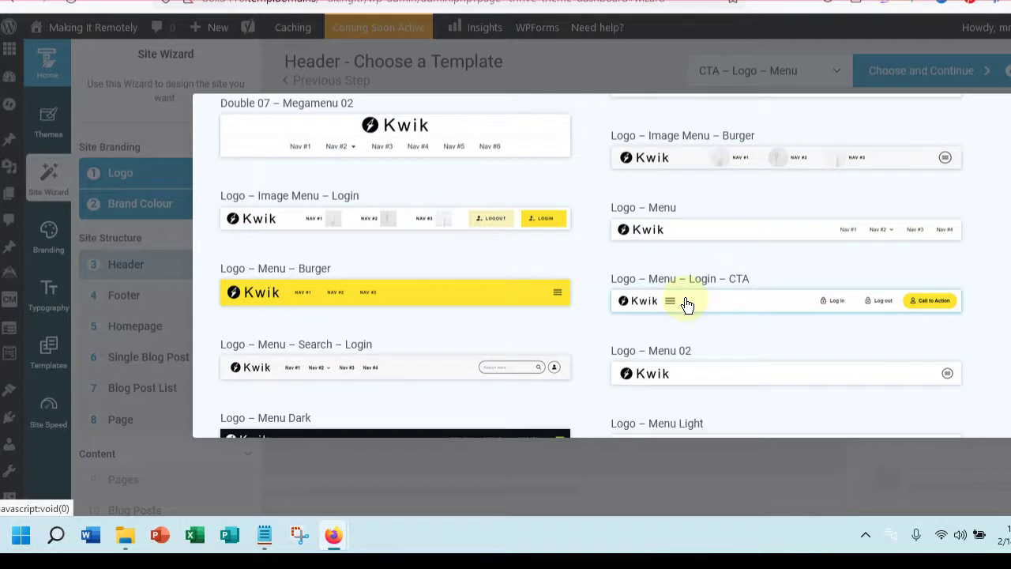
scroll(687, 306, down, 1)
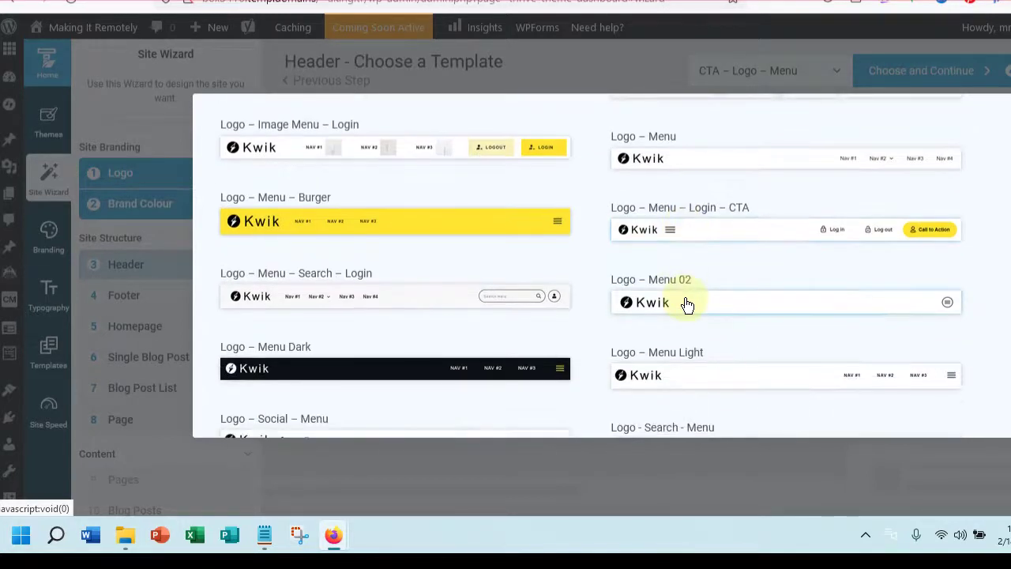
scroll(687, 308, down, 1)
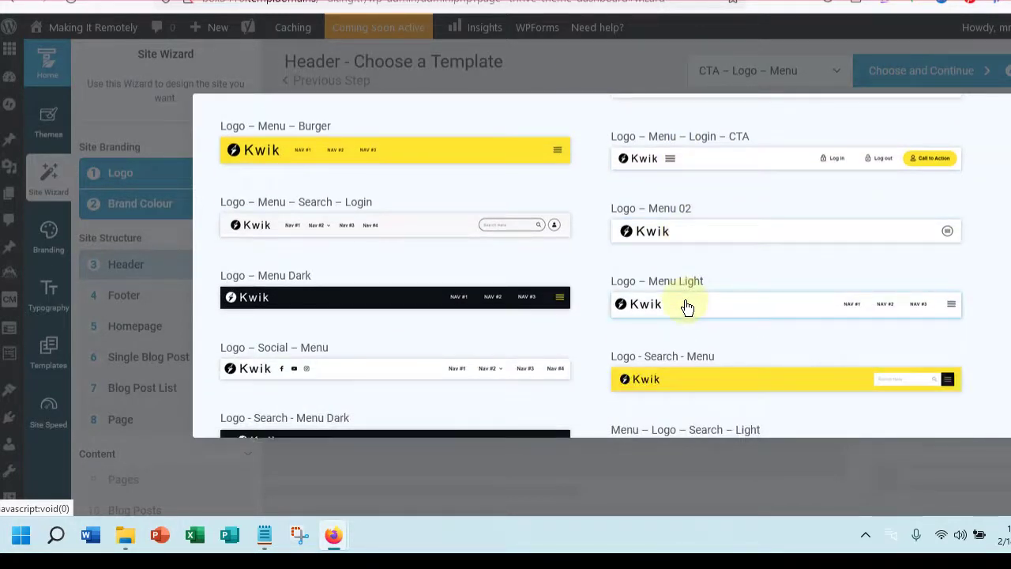
scroll(687, 307, down, 1)
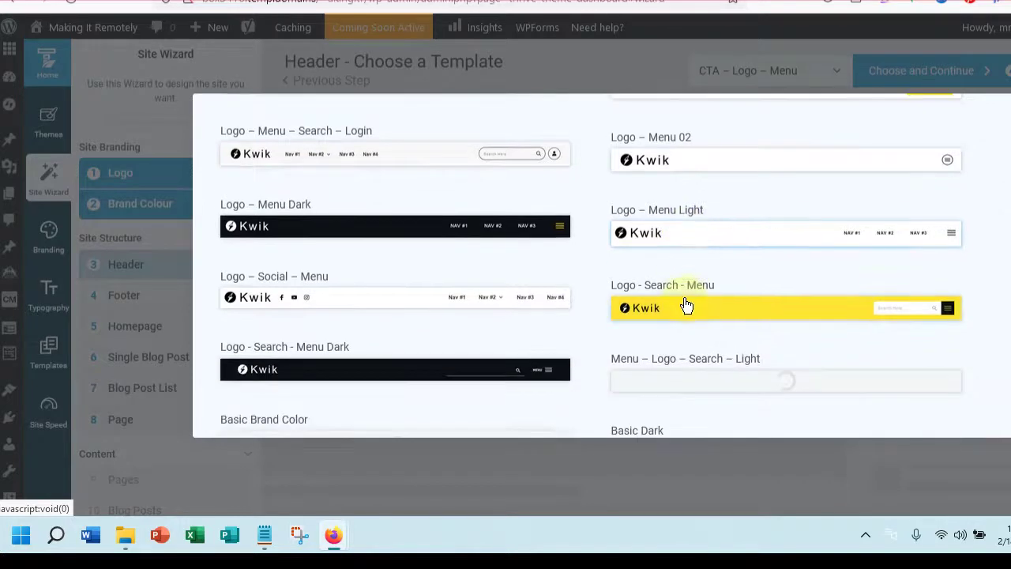
scroll(688, 307, down, 2)
scroll(686, 305, down, 2)
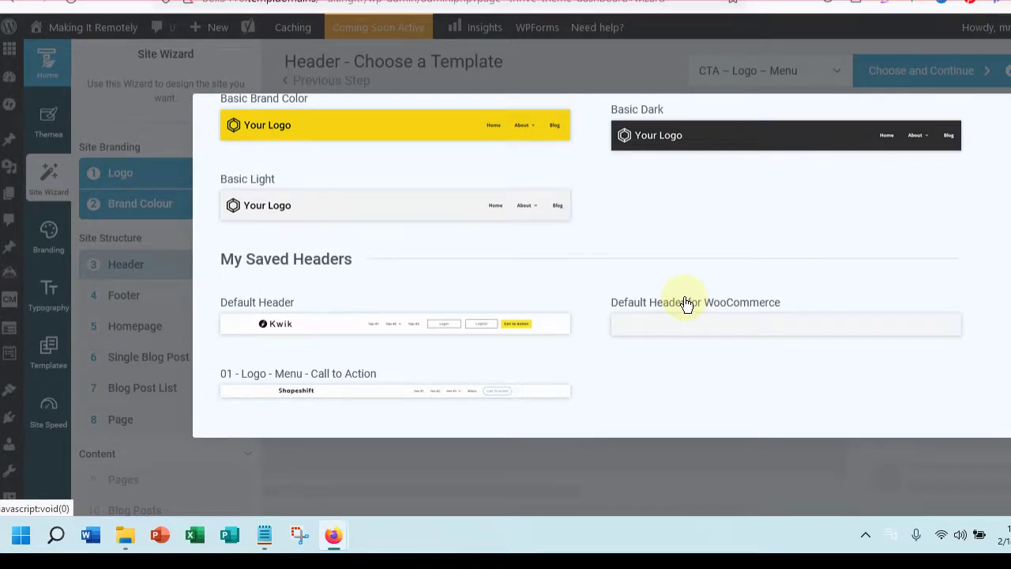
scroll(685, 305, up, 5)
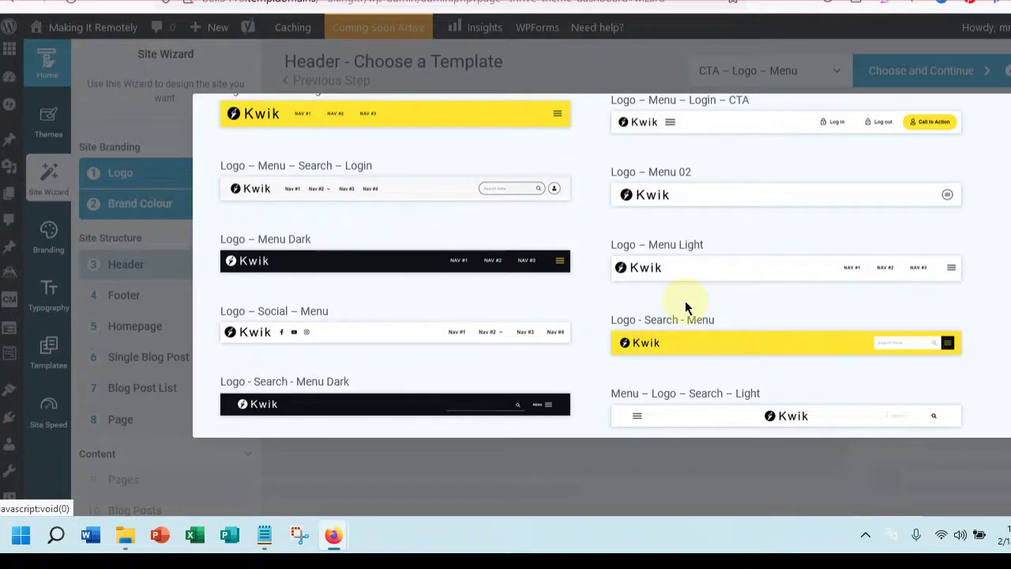
scroll(685, 306, up, 1)
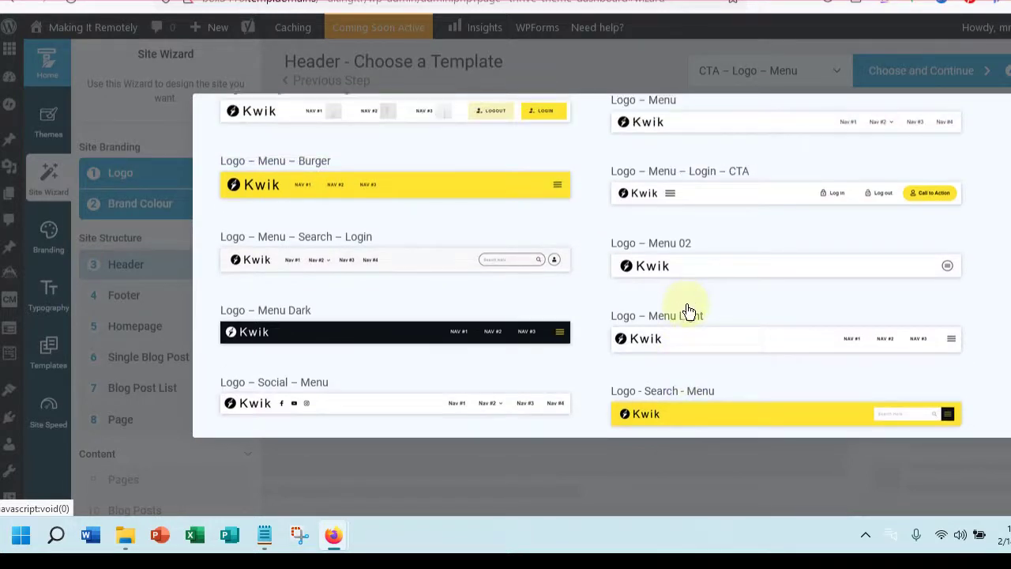
scroll(688, 311, up, 1)
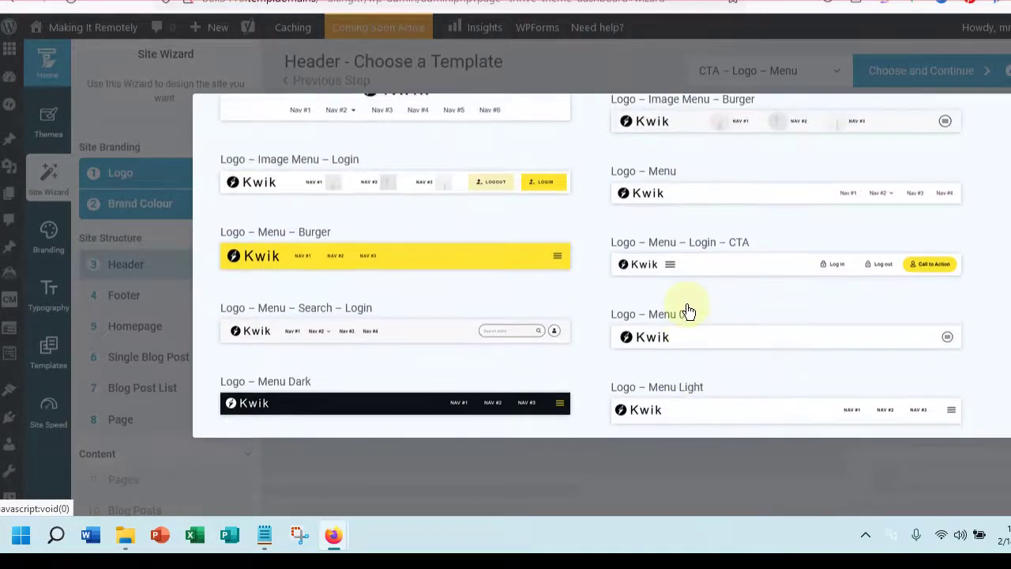
scroll(687, 311, up, 1)
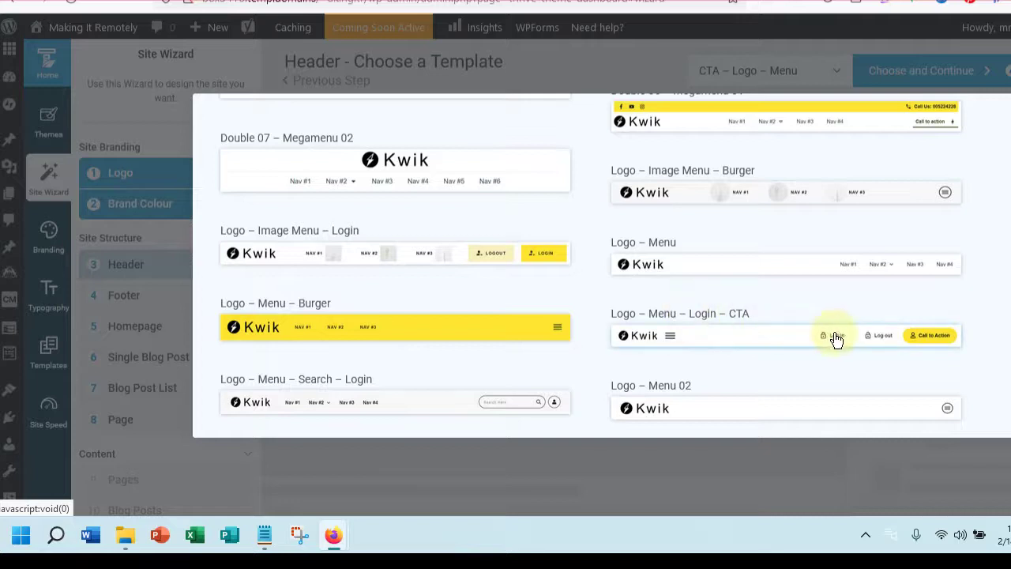
scroll(837, 338, down, 3)
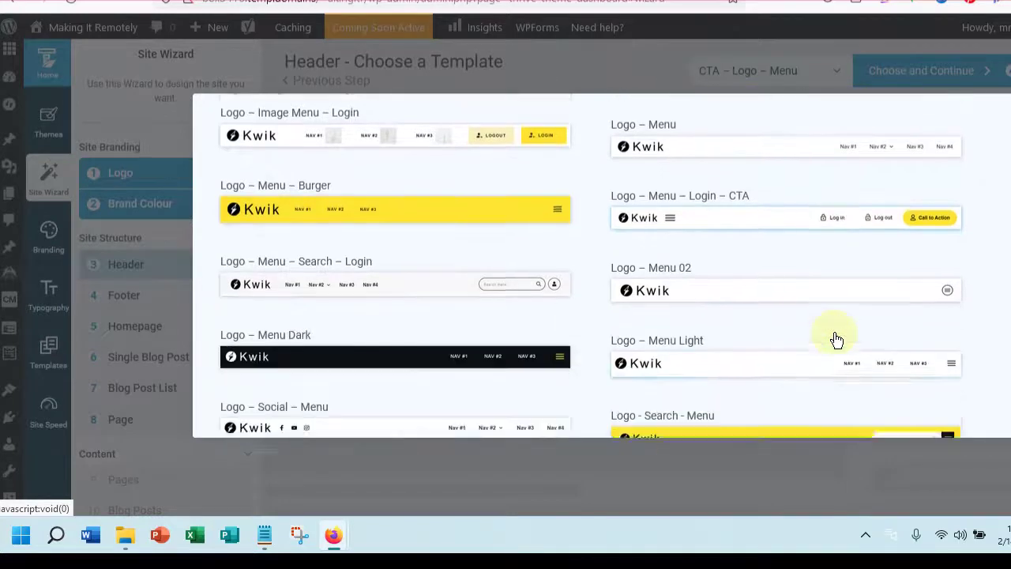
scroll(837, 340, down, 3)
scroll(837, 339, down, 3)
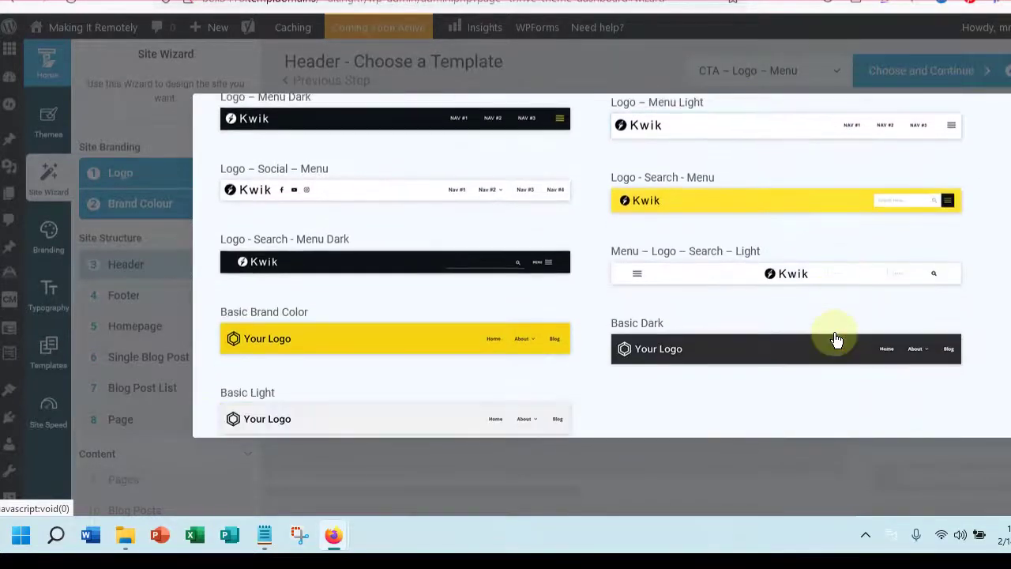
scroll(837, 339, down, 1)
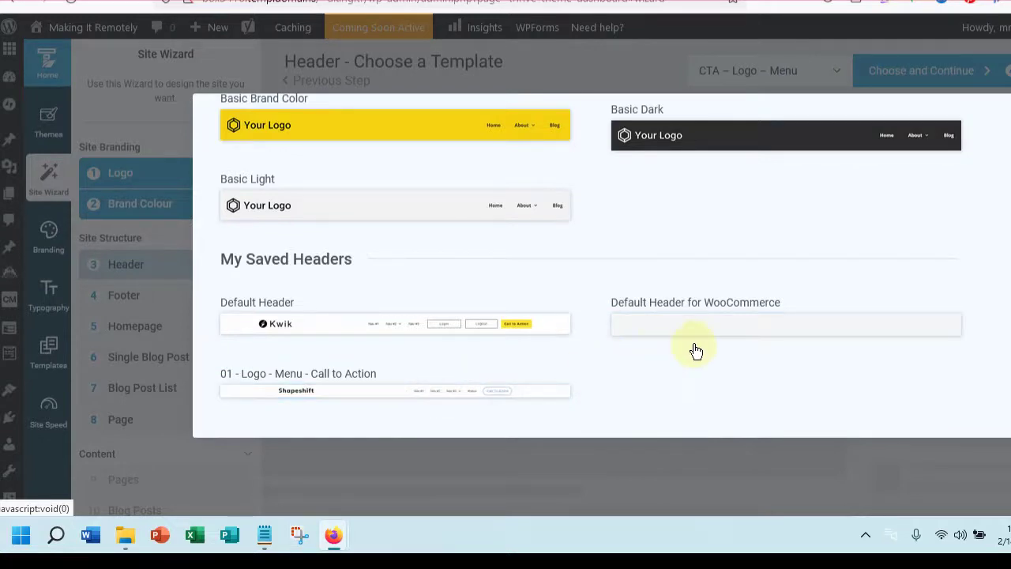
Choose the Centered Logo 03 template for the header and continue to the footer step
scroll(707, 352, up, 3)
scroll(709, 354, up, 2)
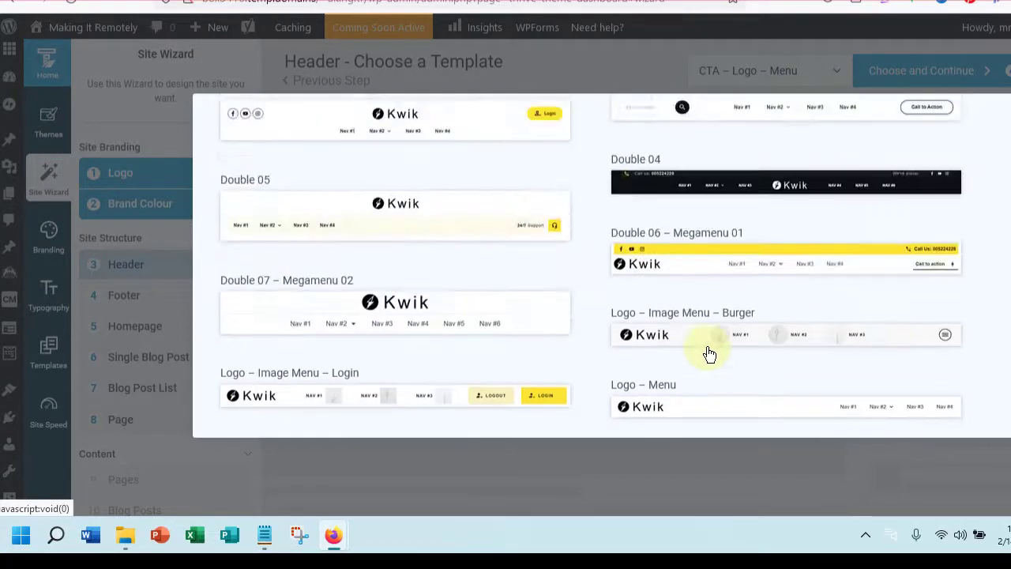
scroll(711, 353, up, 3)
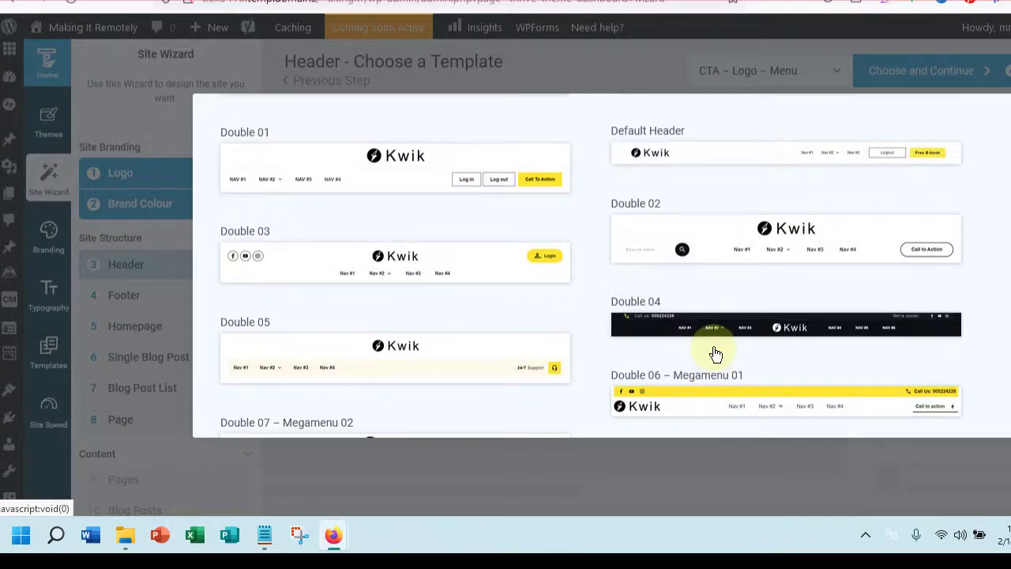
scroll(715, 353, up, 1)
scroll(714, 354, up, 1)
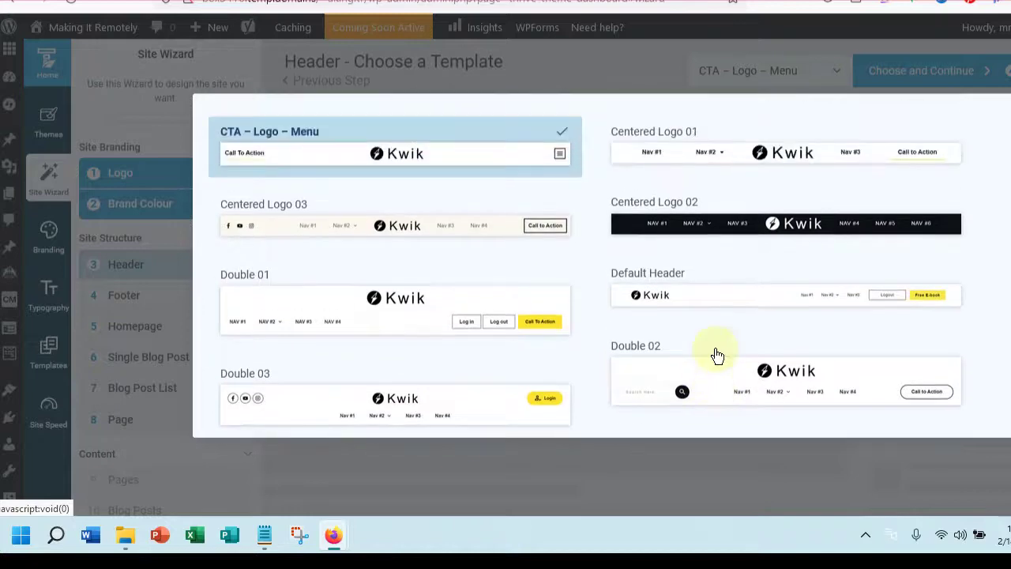
click(447, 232)
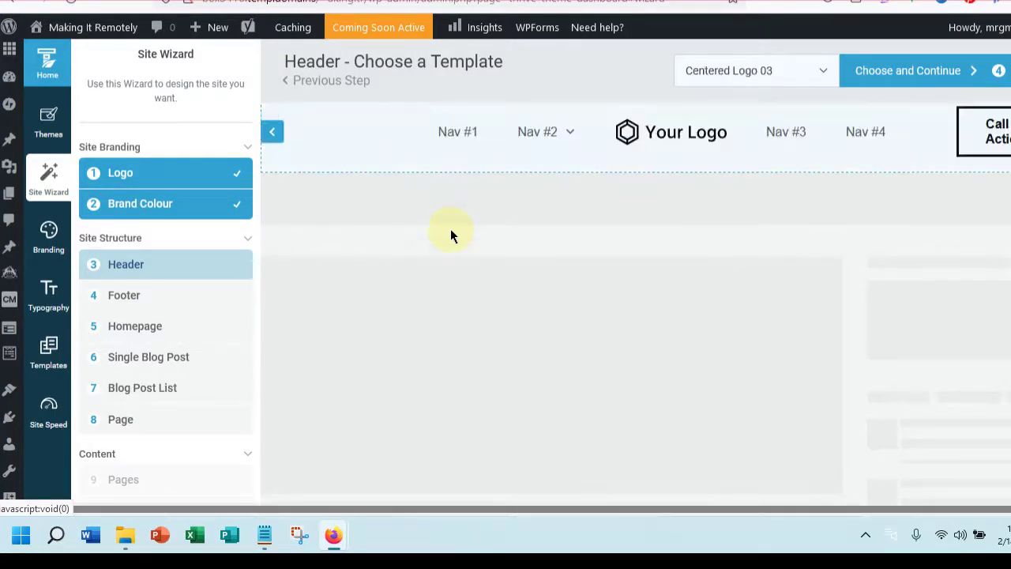
click(929, 72)
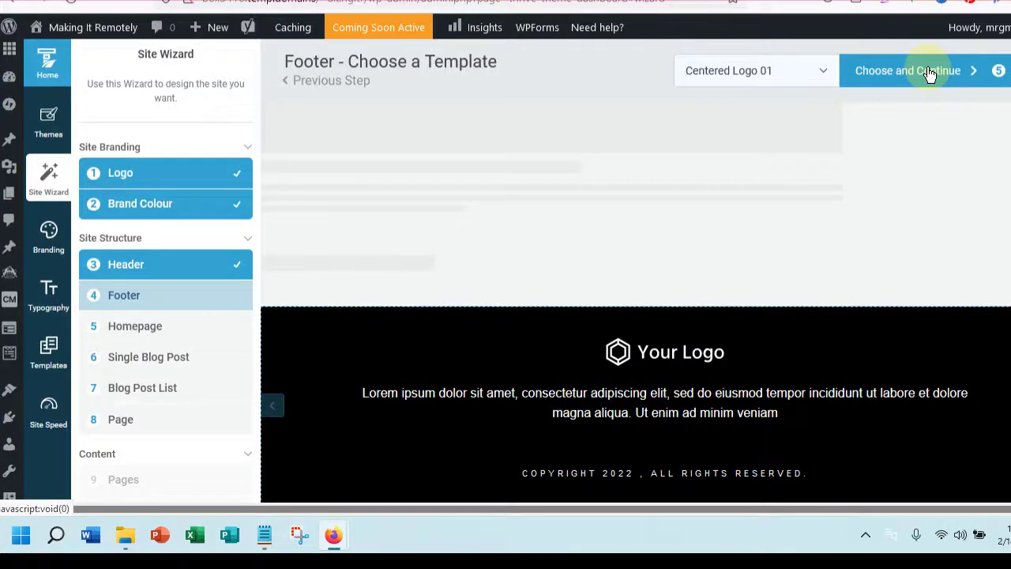
Choose the Columns 01 template for the footer and continue to the homepage step
click(826, 70)
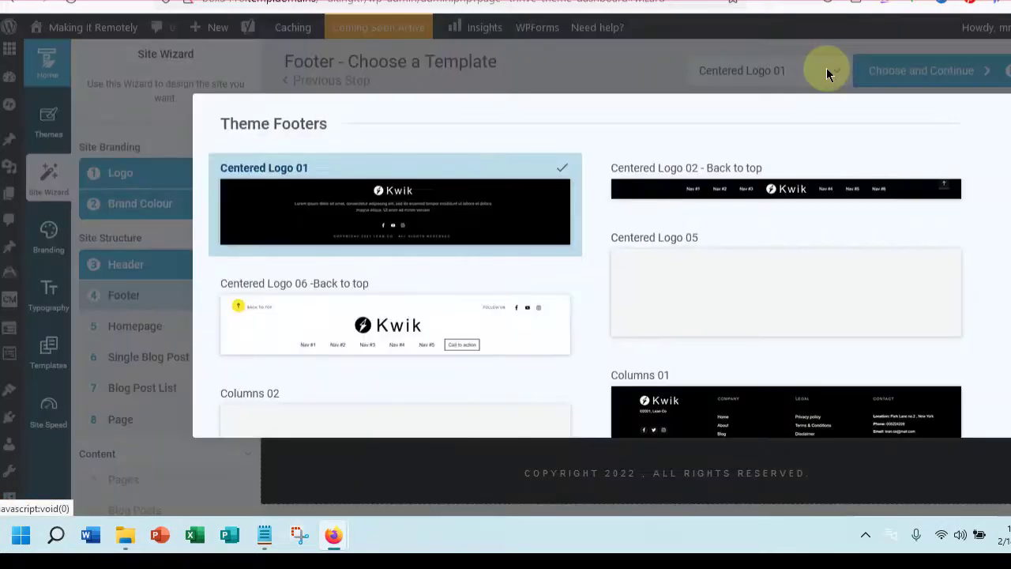
scroll(798, 395, down, 3)
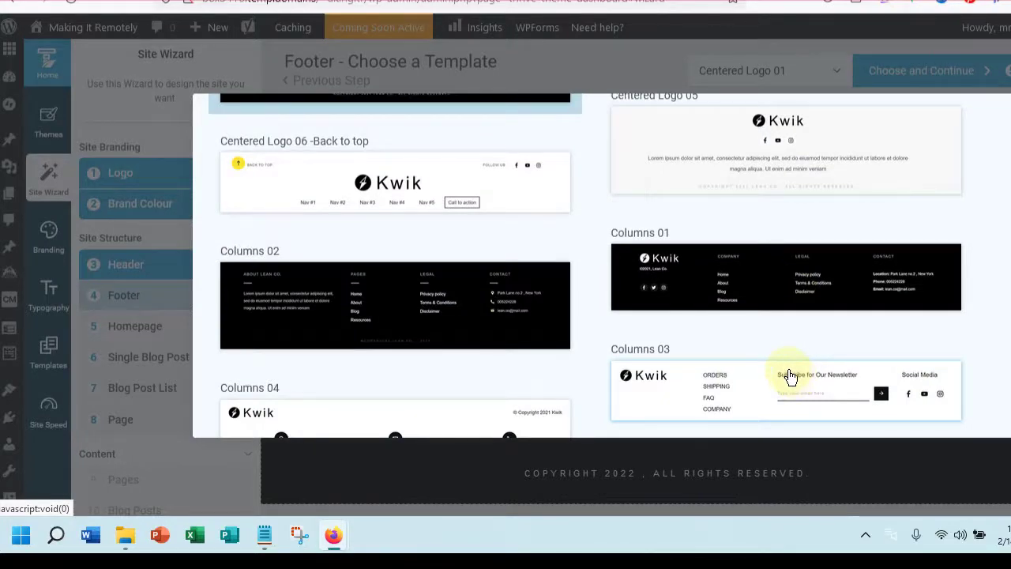
click(771, 278)
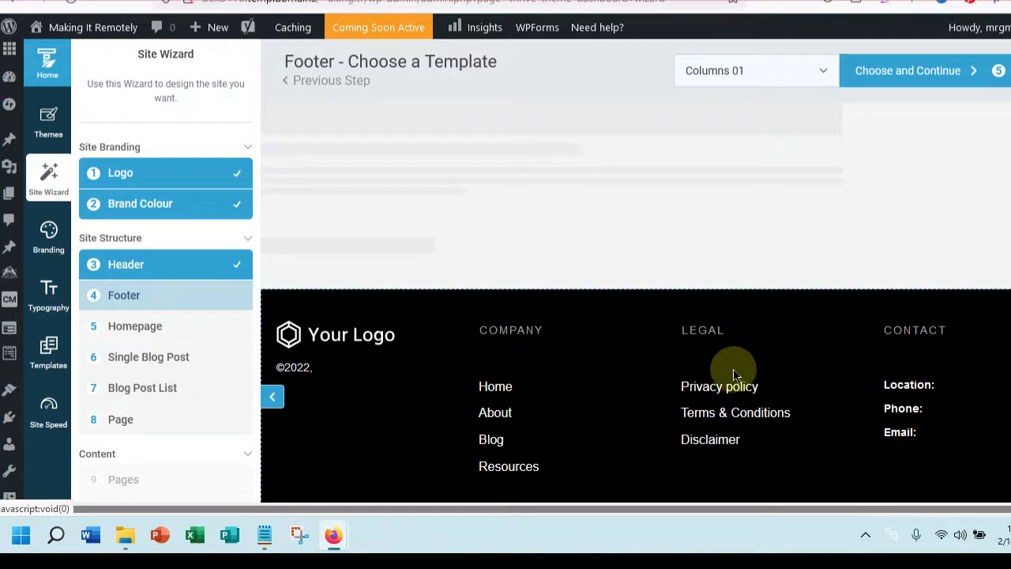
click(978, 80)
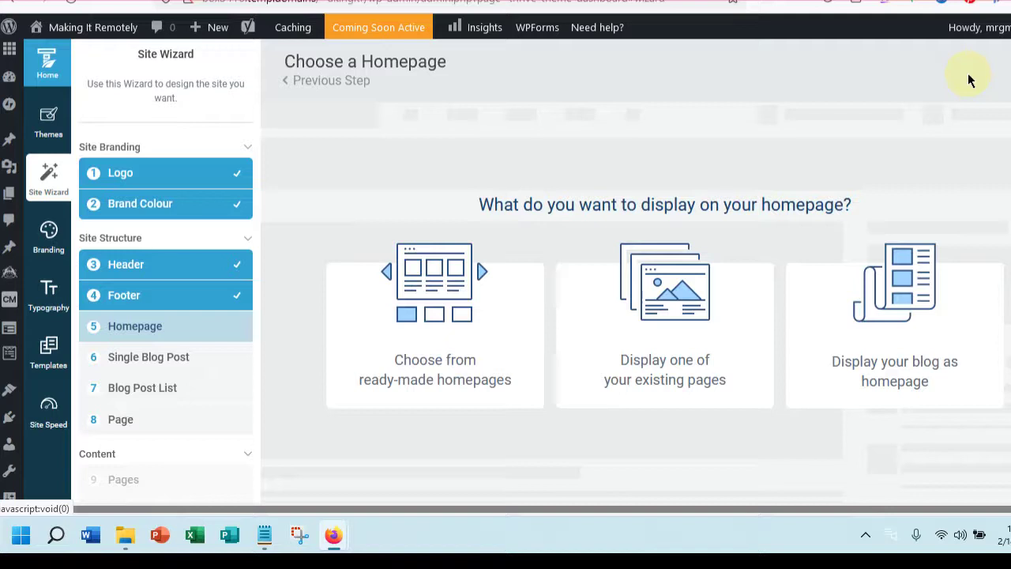
Opt for a ready-made homepage and review the Service Business 01 – Homepage Kwik preview down to its footer
click(423, 336)
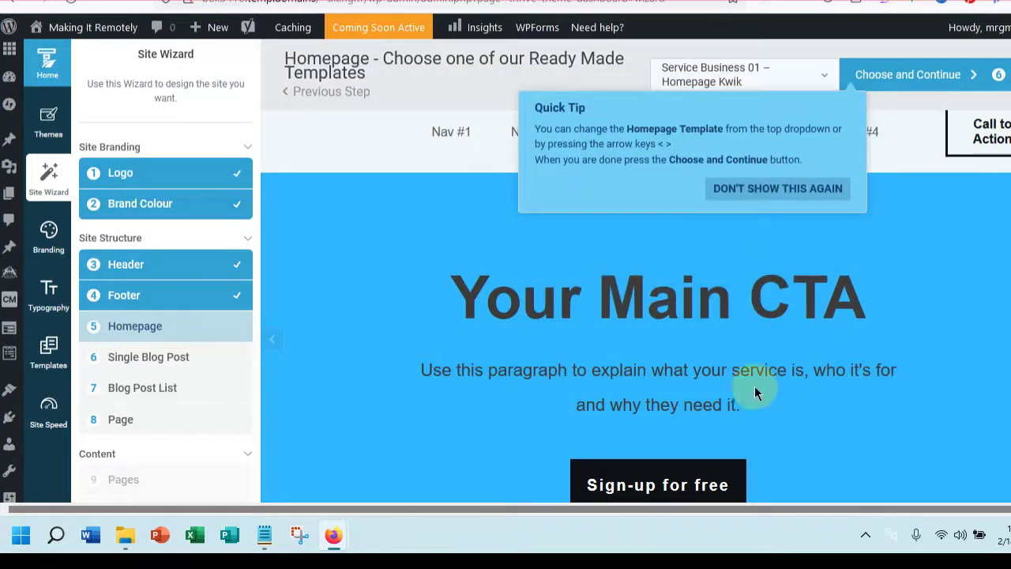
scroll(779, 346, down, 10)
scroll(780, 345, down, 10)
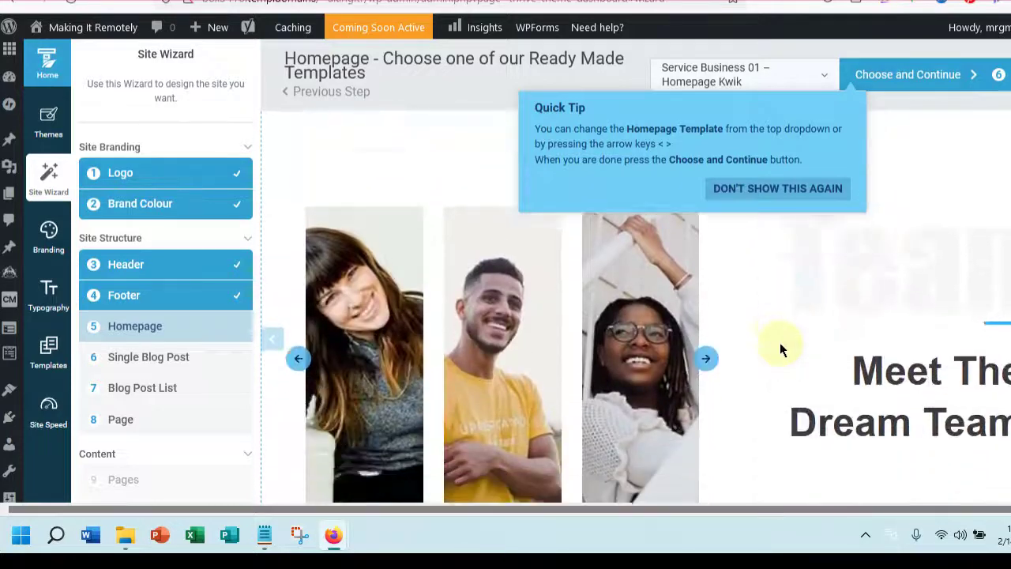
scroll(779, 345, down, 10)
scroll(780, 349, down, 5)
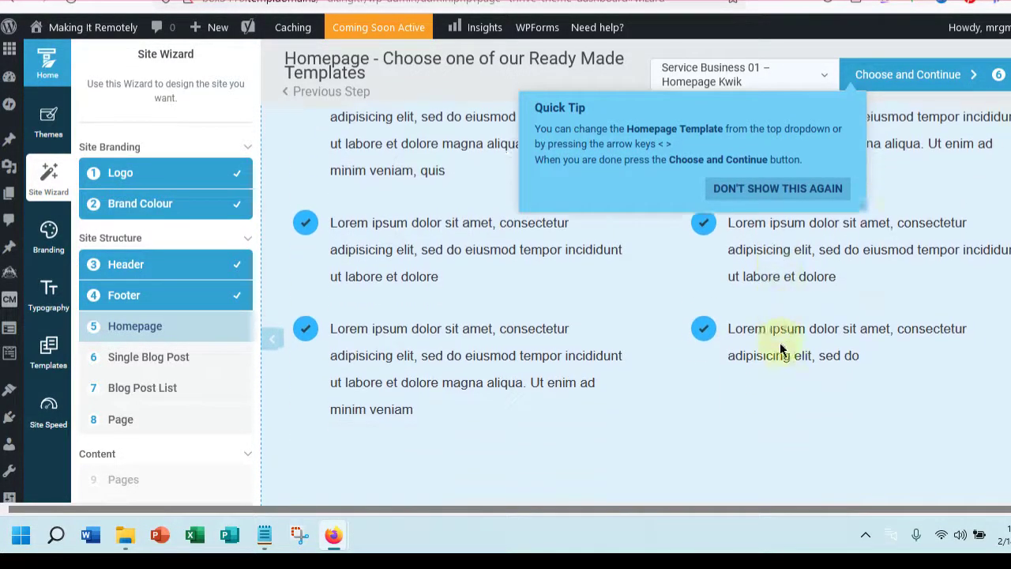
scroll(780, 348, down, 10)
scroll(780, 342, down, 15)
scroll(781, 346, down, 10)
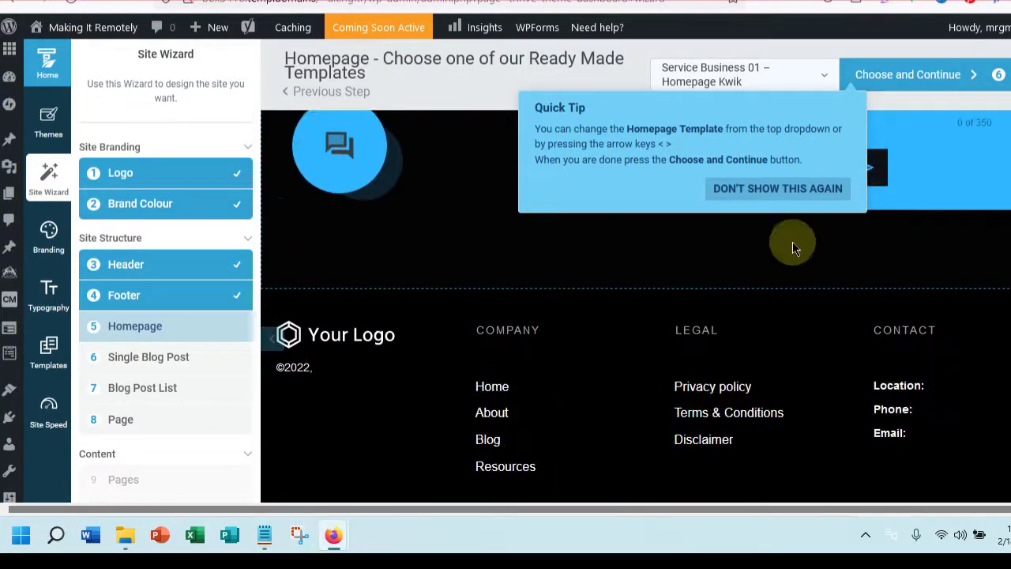
Open the list of ready-made homepage templates and compare the Service Business 01, 02, 03 and 04 layouts
click(821, 74)
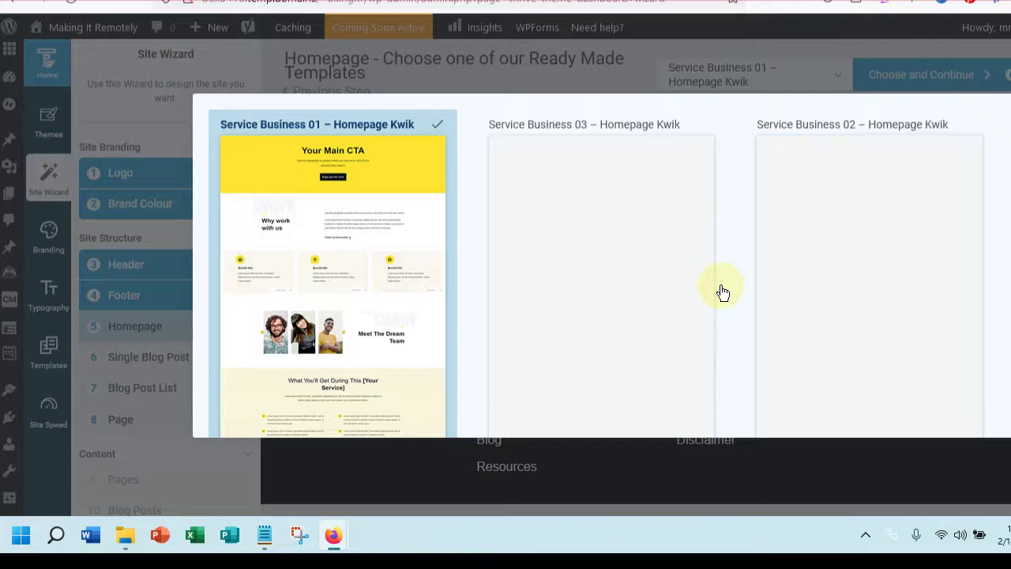
scroll(675, 298, down, 5)
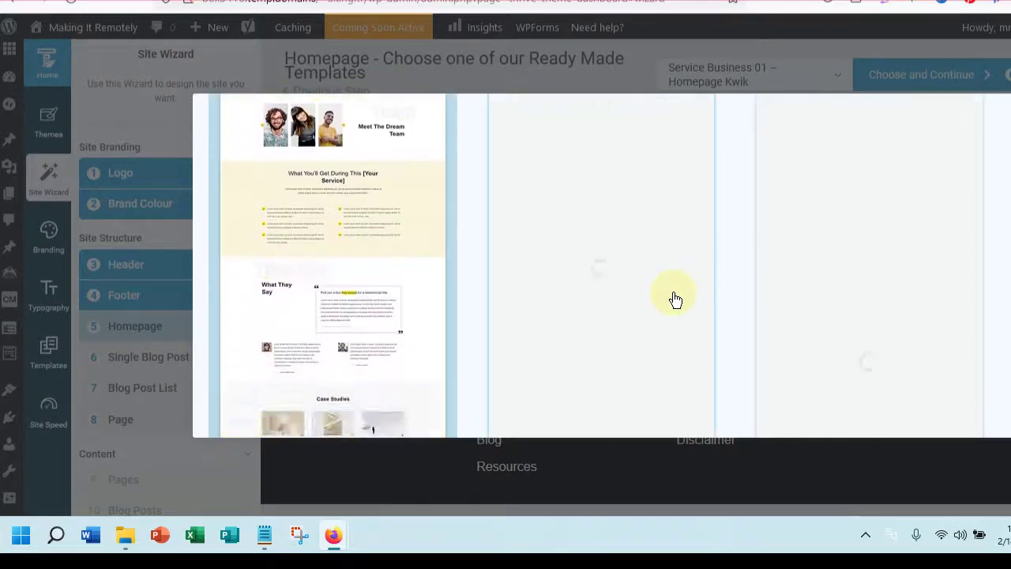
scroll(676, 299, up, 3)
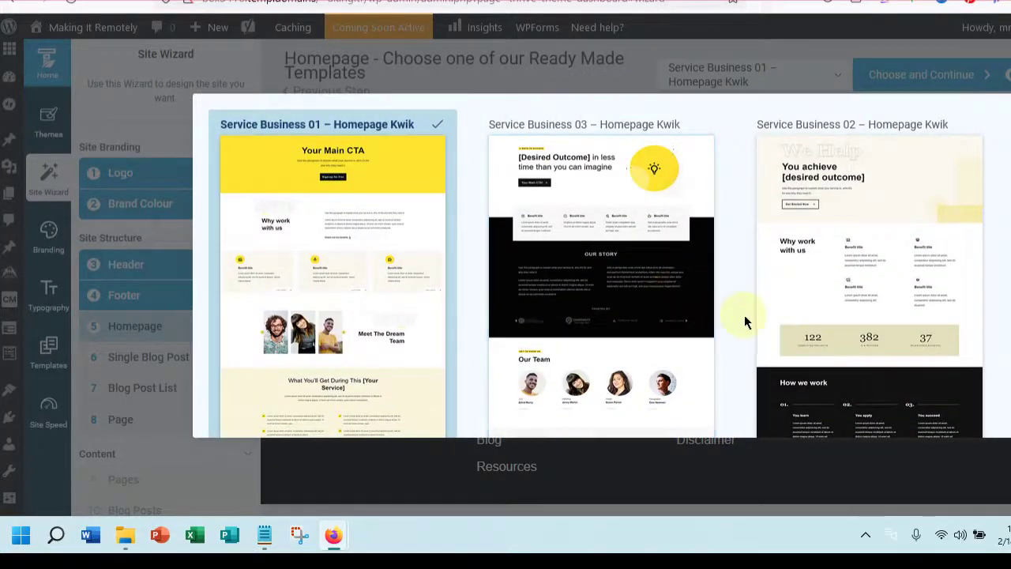
scroll(776, 322, down, 5)
scroll(779, 322, down, 2)
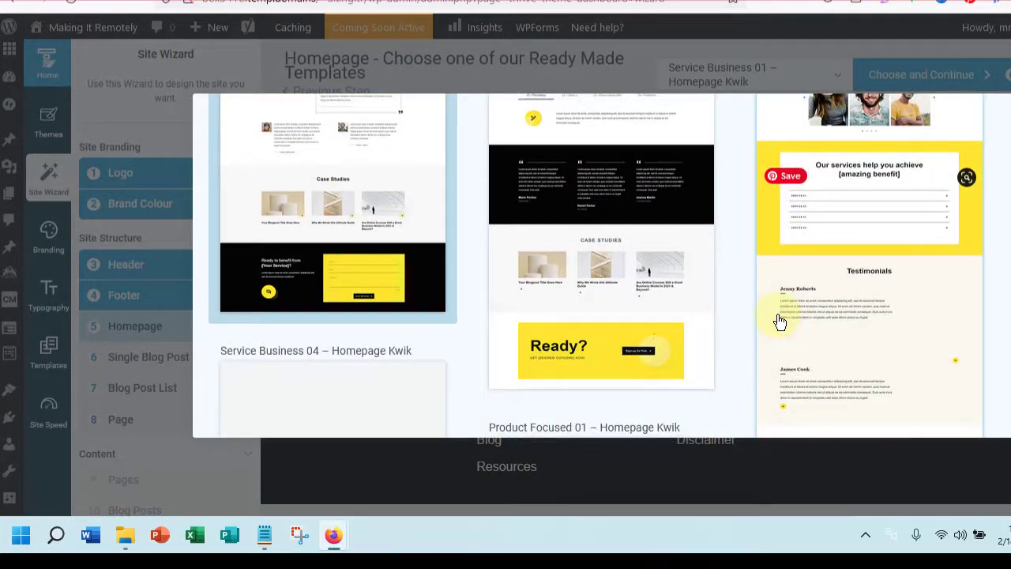
scroll(778, 321, down, 3)
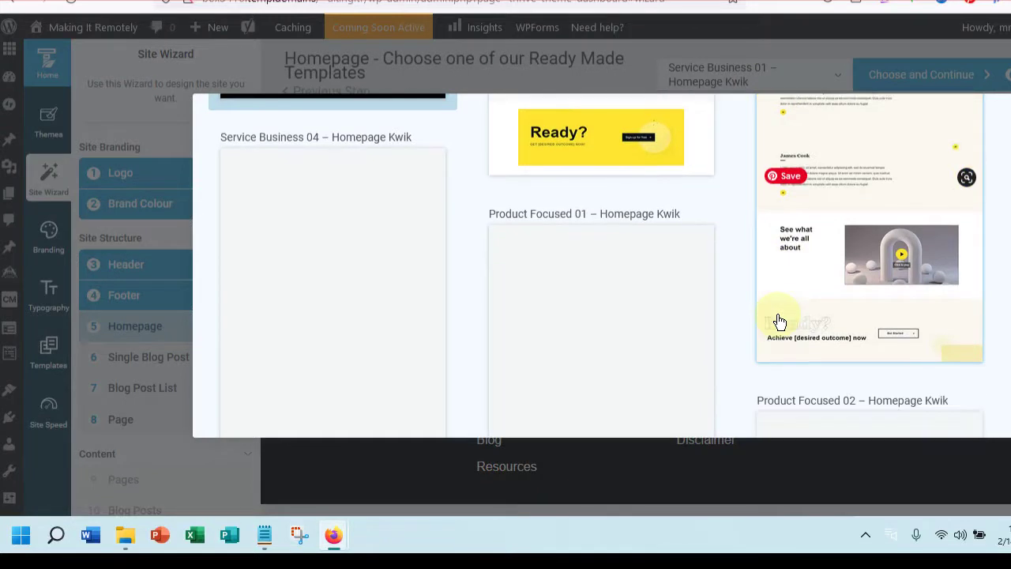
scroll(779, 321, down, 1)
scroll(779, 321, up, 2)
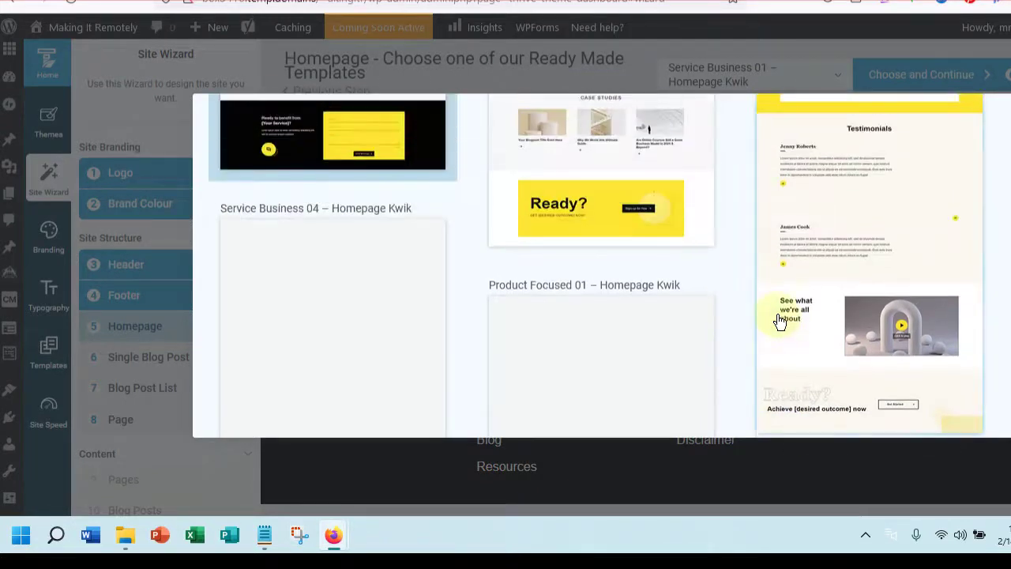
scroll(779, 322, down, 4)
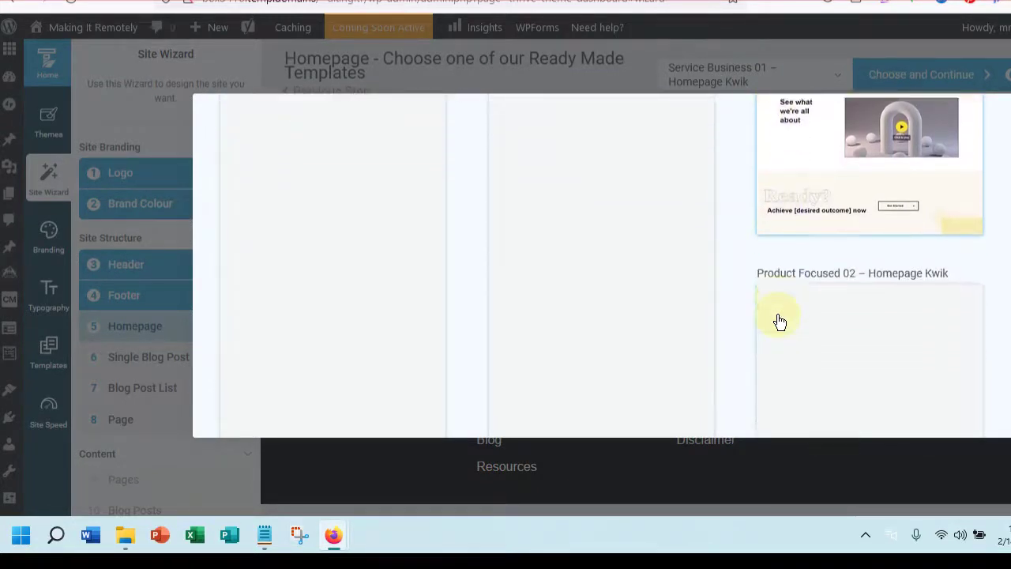
scroll(779, 321, up, 5)
scroll(779, 321, down, 2)
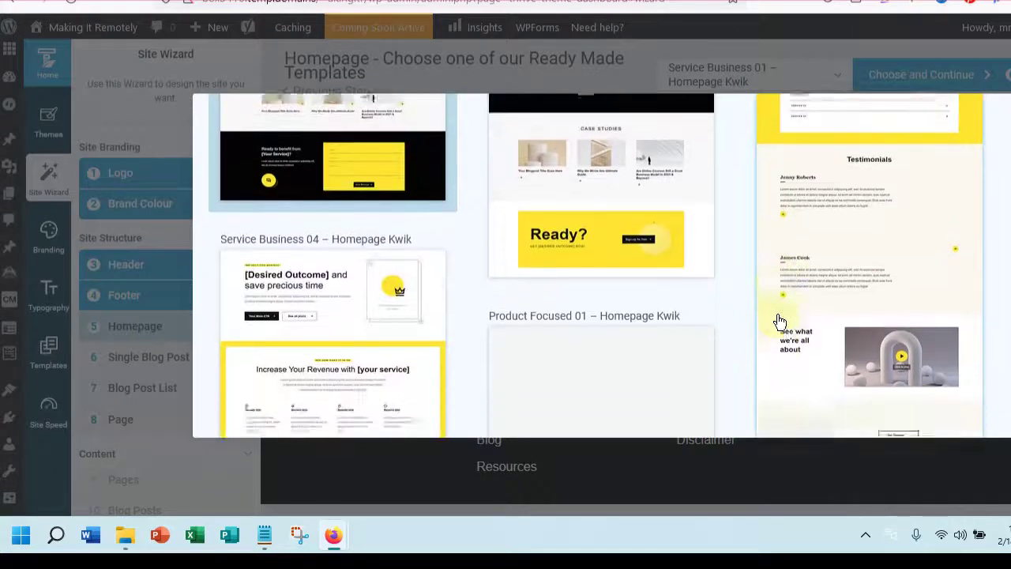
scroll(779, 322, down, 1)
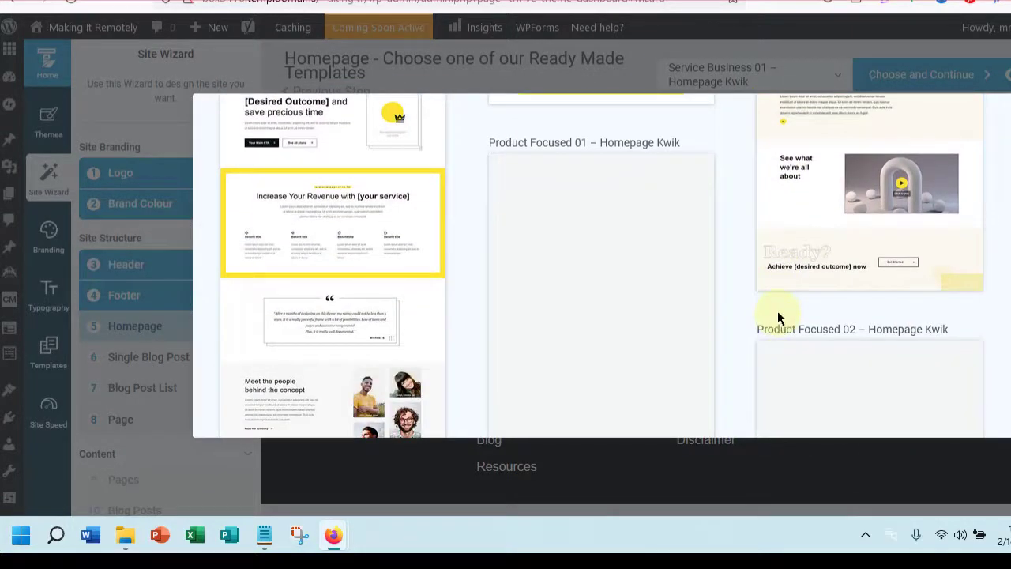
scroll(781, 312, down, 1)
scroll(781, 312, up, 1)
scroll(790, 316, down, 1)
scroll(801, 322, up, 5)
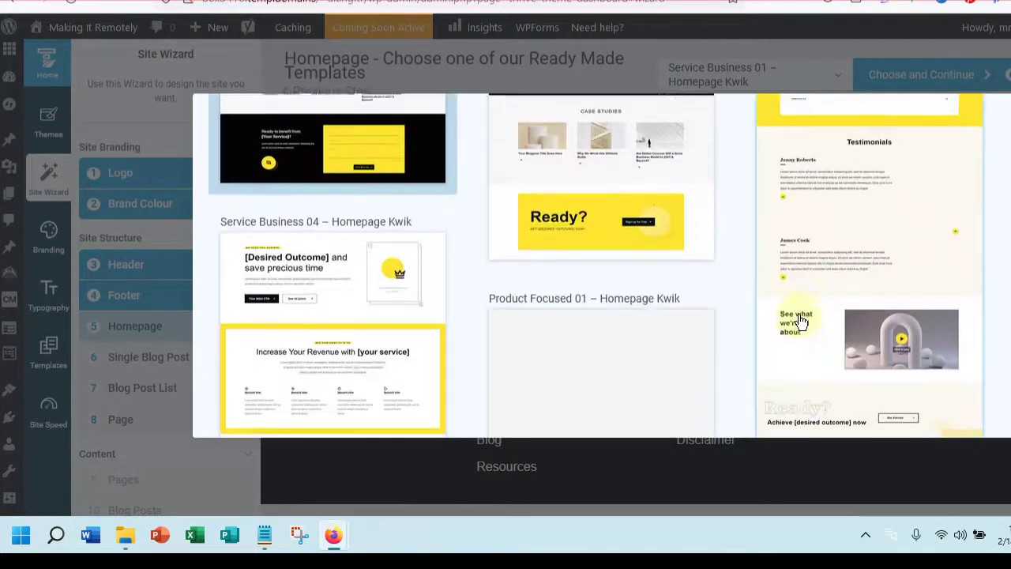
scroll(801, 322, up, 5)
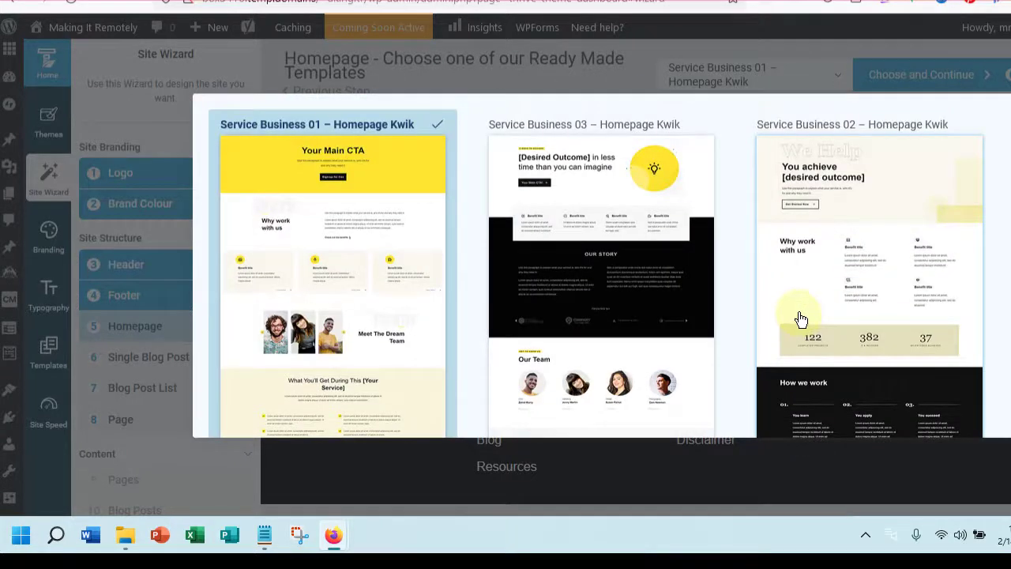
Examine the Product Focused, Local Business, Personal Branding and Content Focused homepage templates down to the end of the list
scroll(801, 319, down, 7)
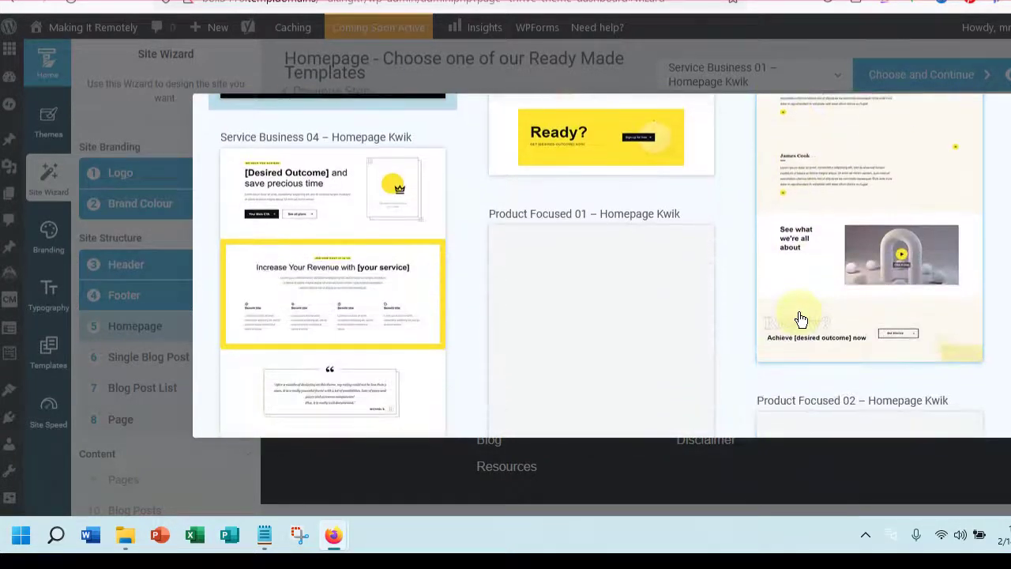
scroll(801, 319, down, 1)
scroll(800, 319, down, 9)
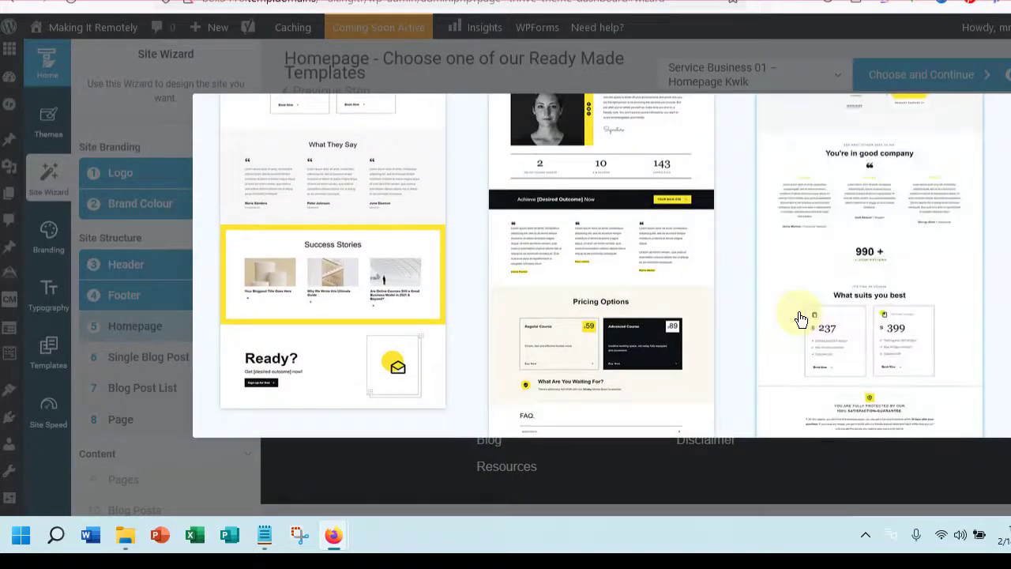
scroll(801, 319, down, 10)
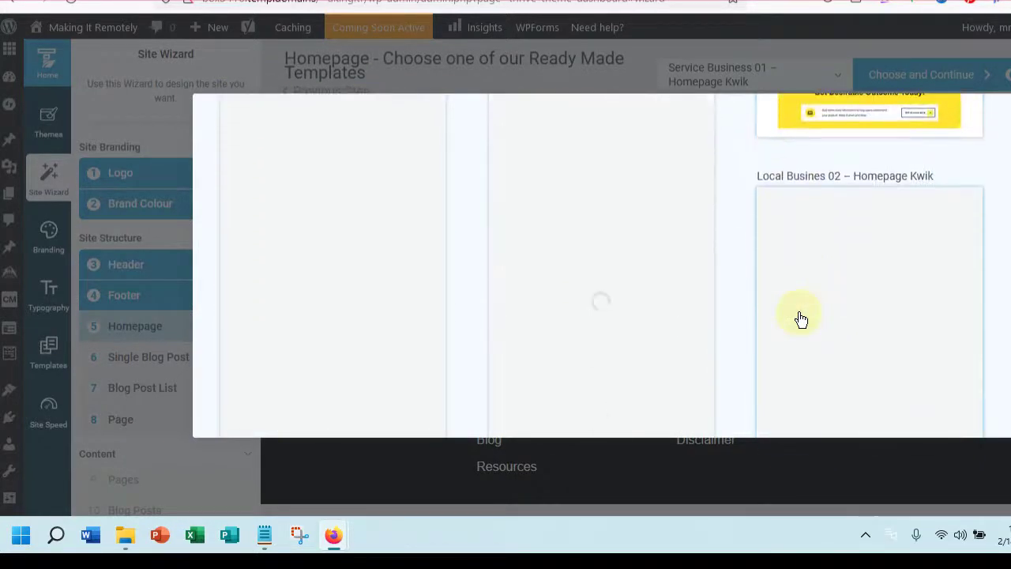
scroll(801, 319, down, 8)
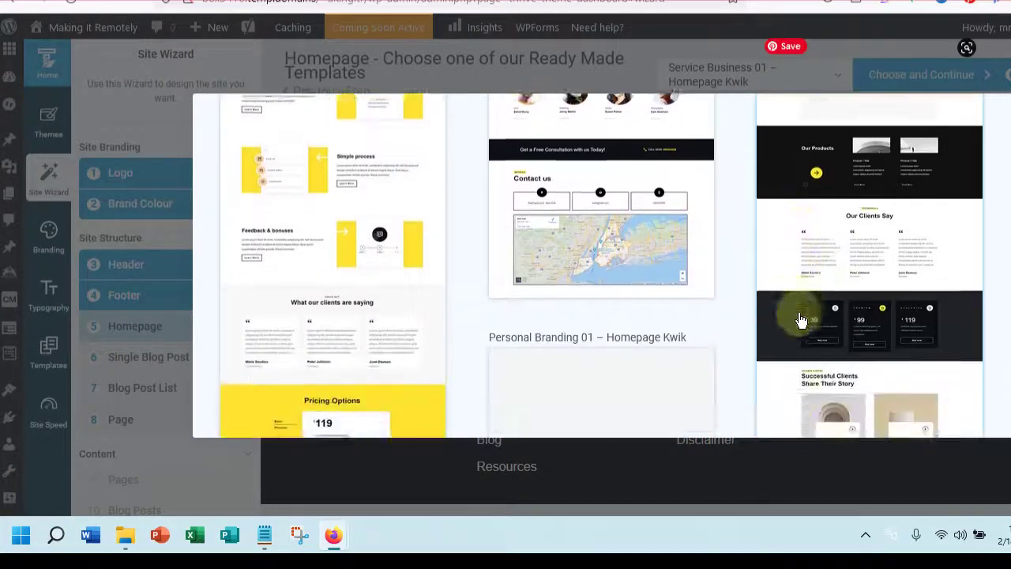
scroll(801, 319, down, 3)
scroll(801, 319, down, 2)
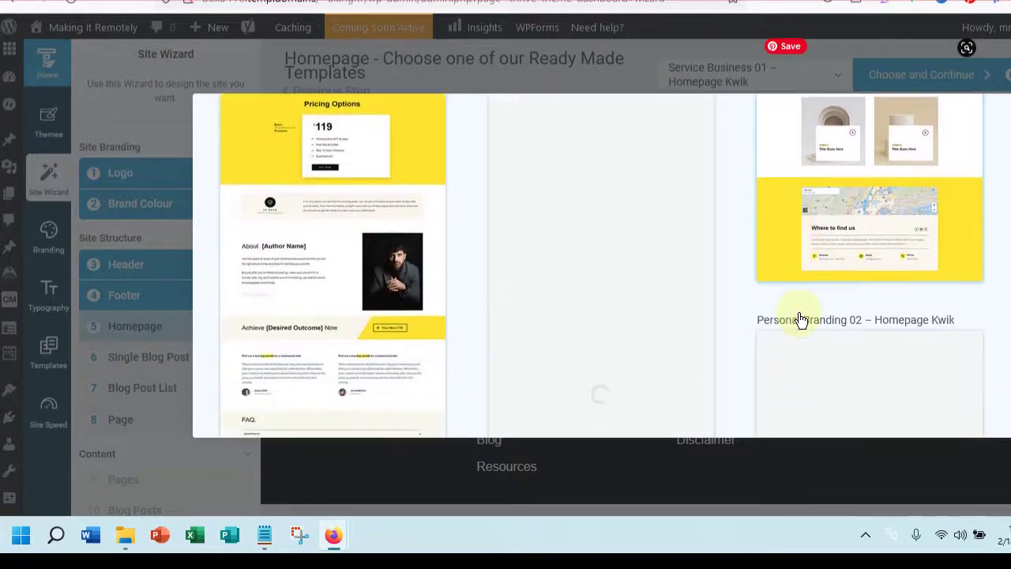
scroll(801, 320, up, 10)
scroll(801, 320, down, 8)
scroll(801, 319, down, 9)
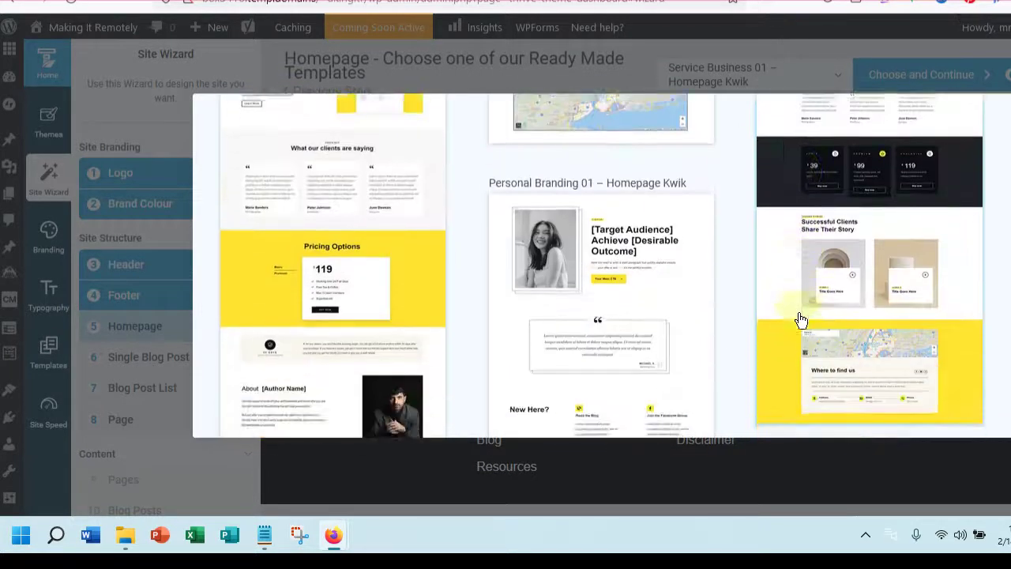
scroll(801, 319, down, 7)
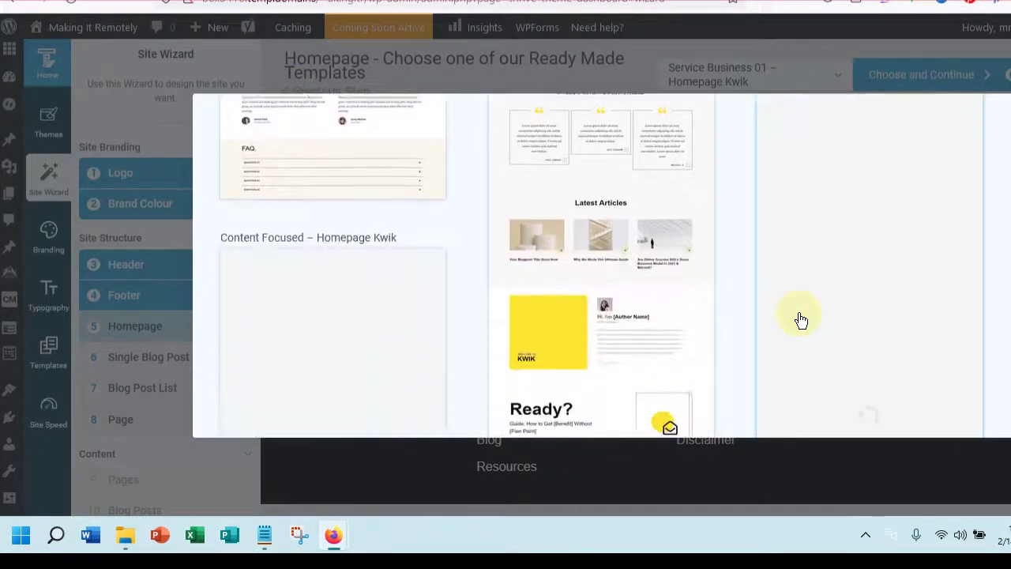
scroll(801, 319, up, 7)
scroll(801, 319, down, 12)
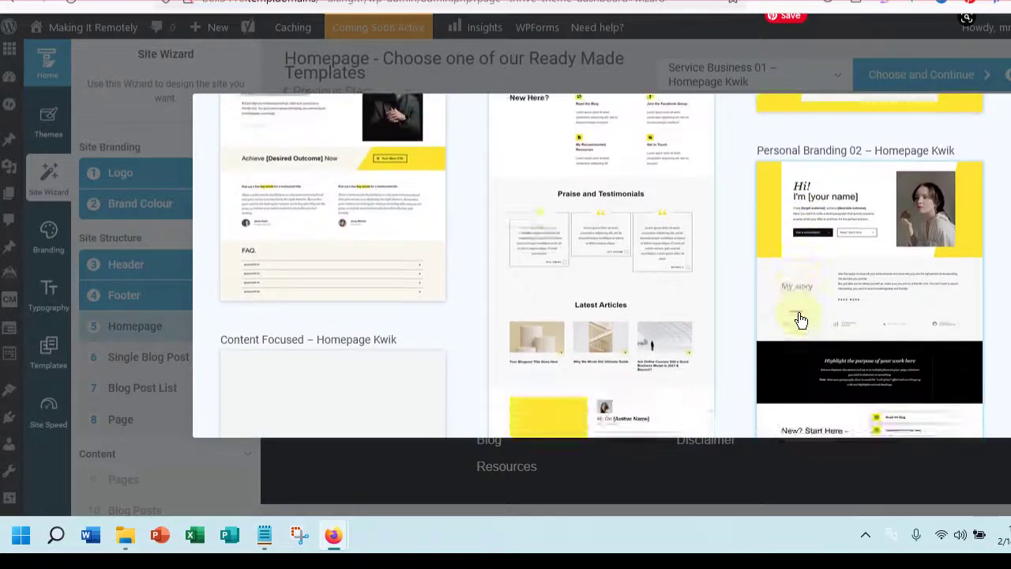
scroll(801, 320, up, 6)
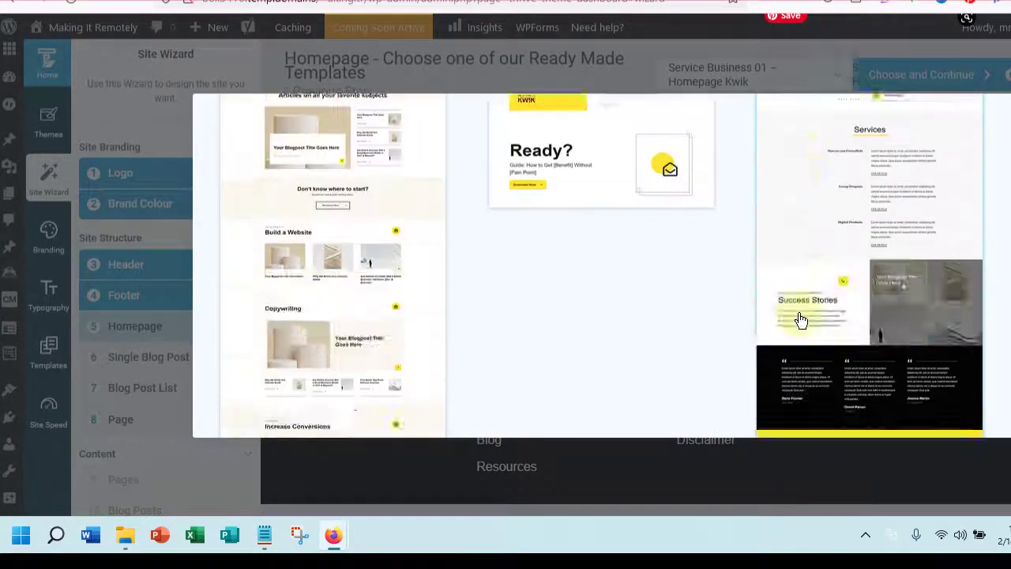
scroll(799, 319, down, 11)
scroll(799, 320, up, 8)
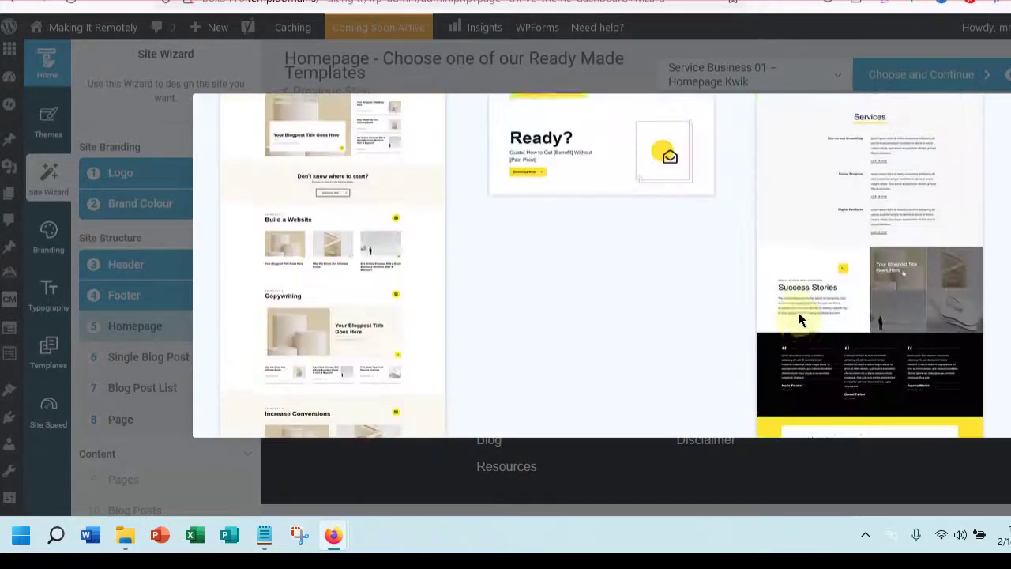
scroll(799, 319, down, 5)
scroll(800, 319, up, 3)
Go back through the ready-made homepage templates and examine the Product Focused 03 – Homepage Kwik layout down to its FAQ section
scroll(801, 319, up, 10)
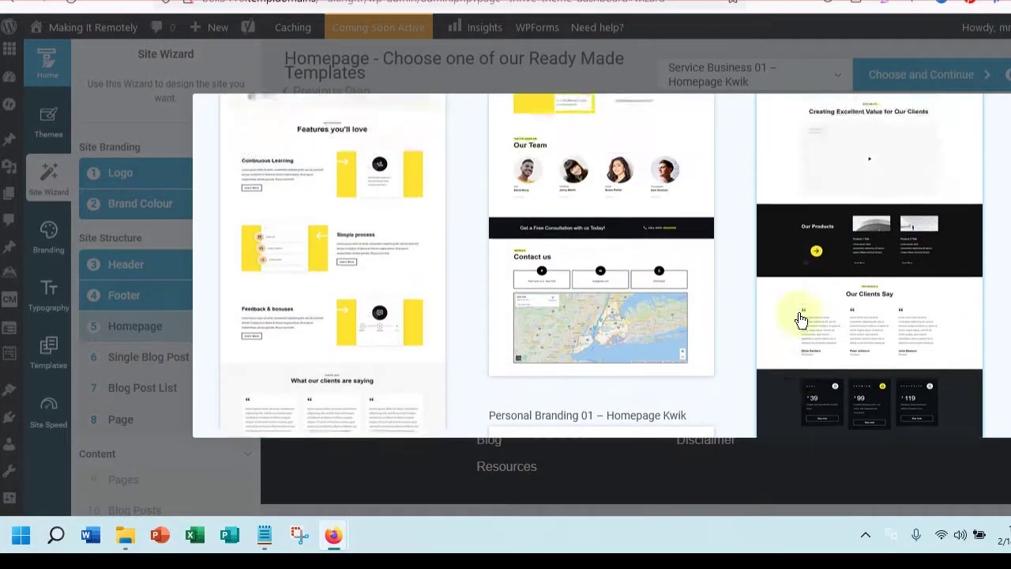
scroll(801, 319, up, 10)
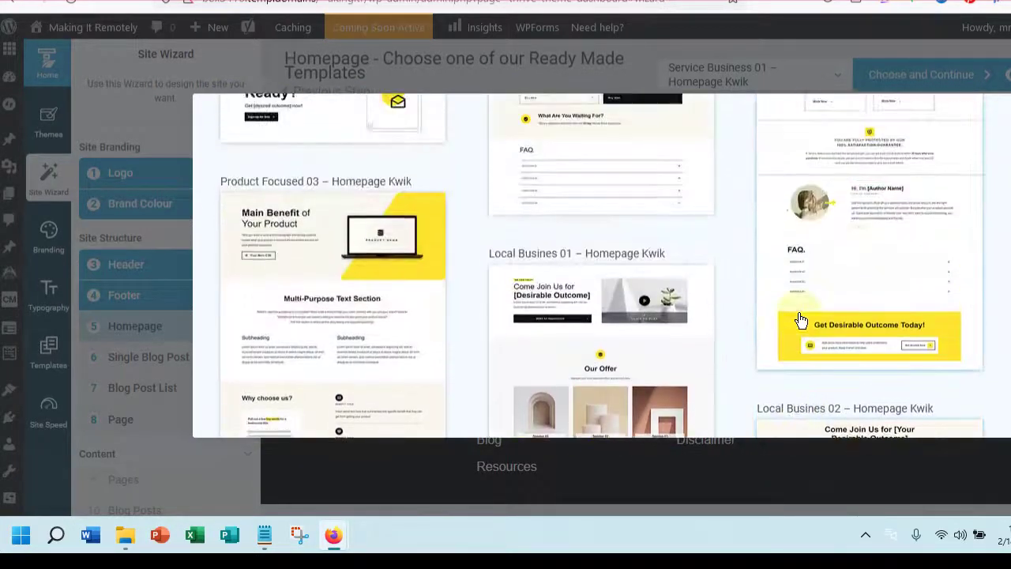
scroll(801, 319, up, 10)
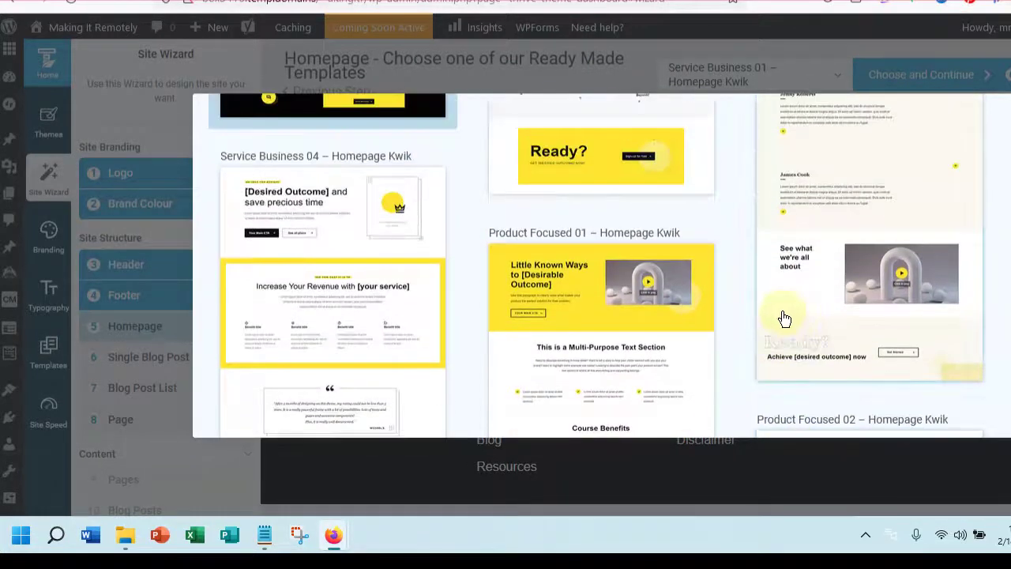
scroll(654, 332, down, 10)
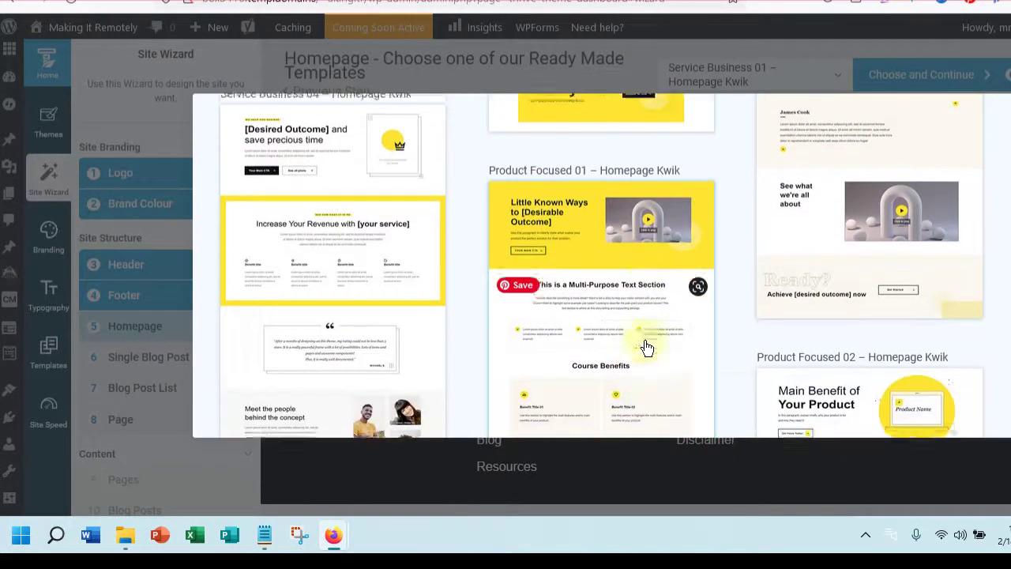
scroll(635, 359, down, 5)
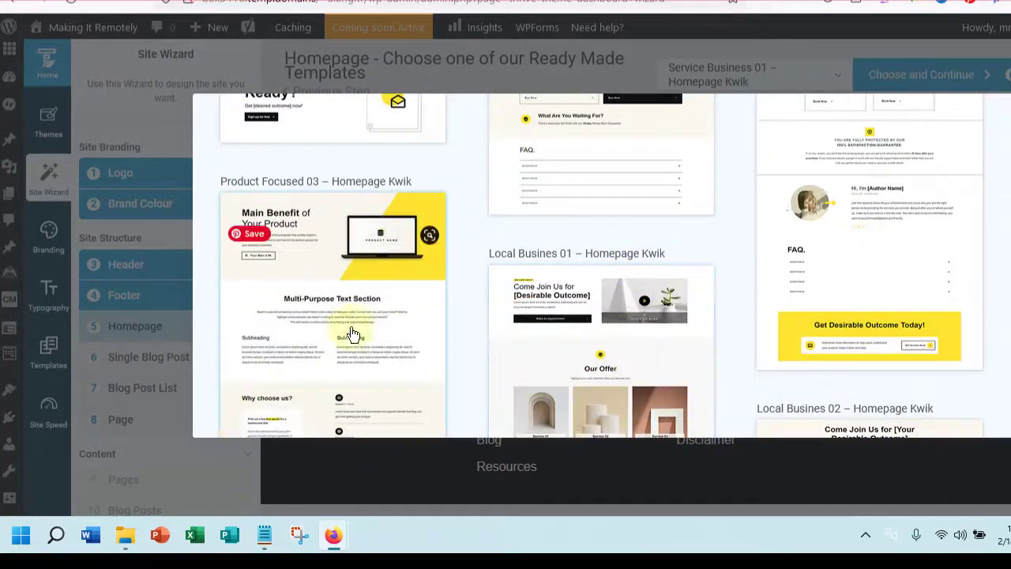
scroll(322, 362, down, 8)
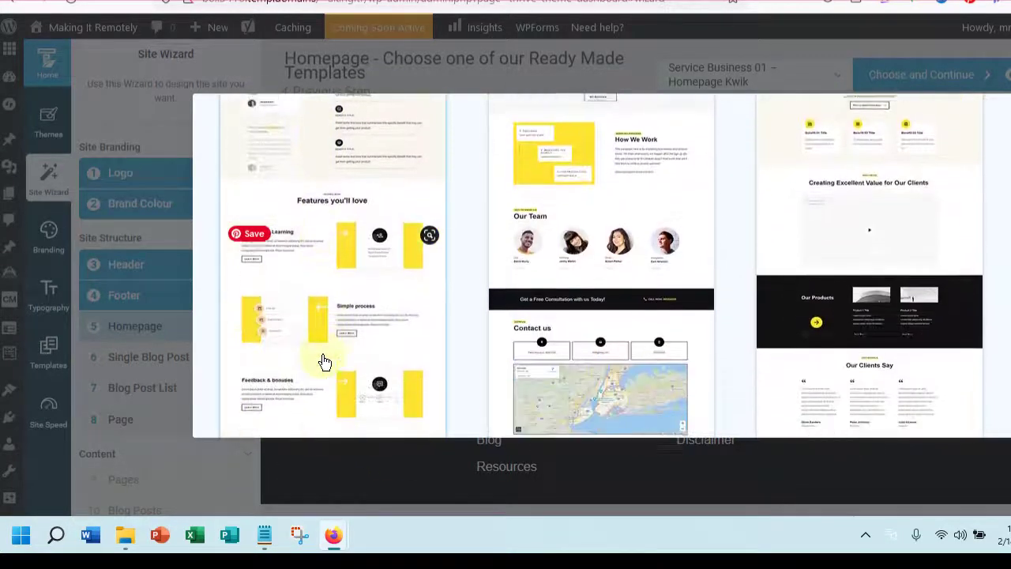
scroll(322, 362, down, 3)
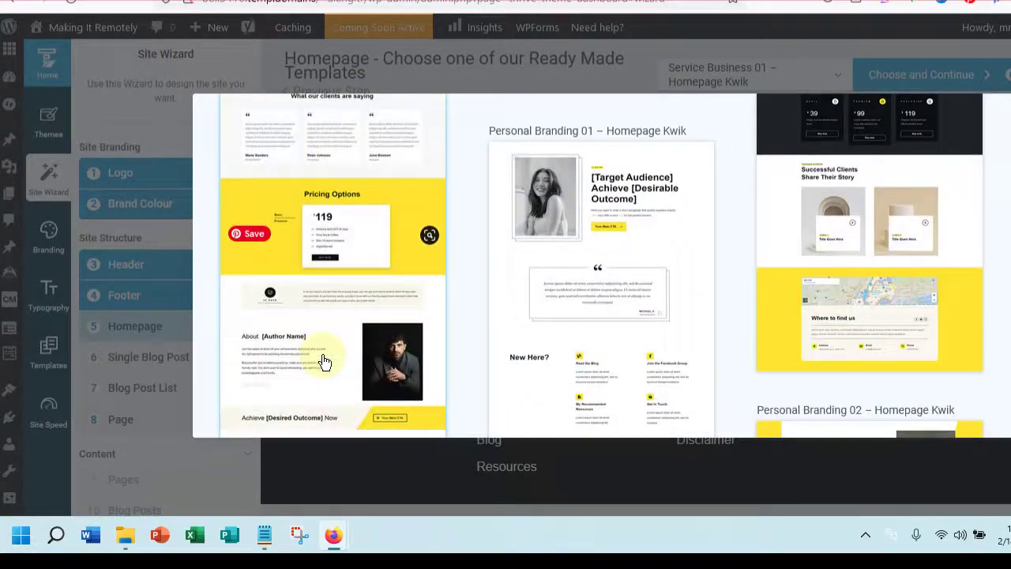
scroll(324, 362, down, 5)
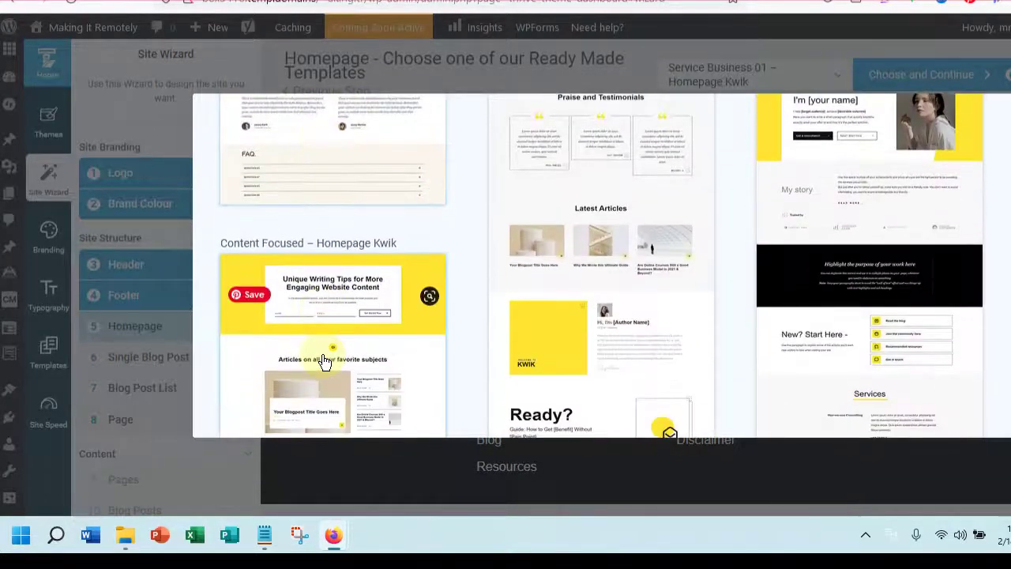
Compare the Personal Branding, Local Business, Product Focused and Service Business homepage templates once more
scroll(613, 303, up, 5)
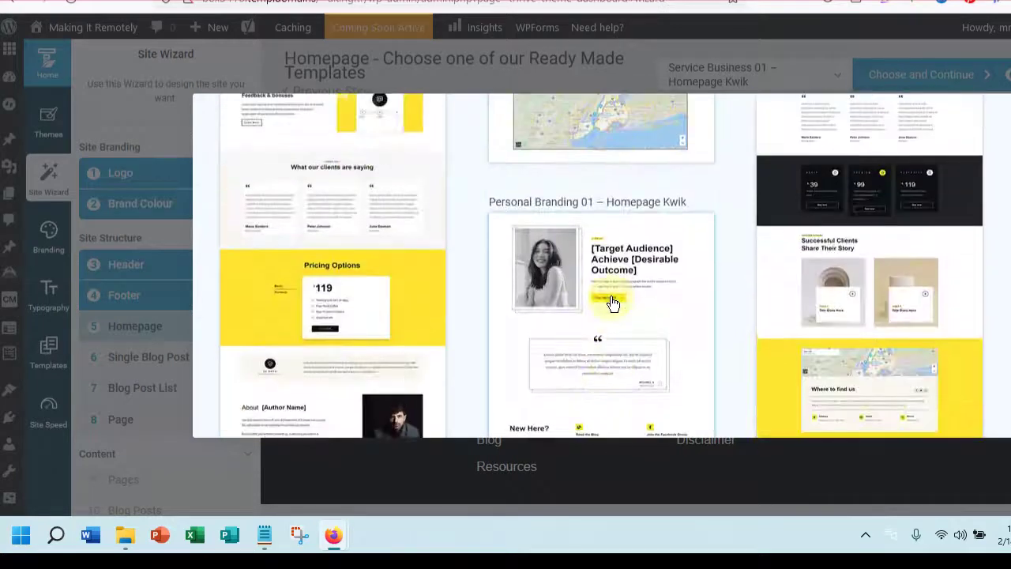
scroll(612, 303, up, 10)
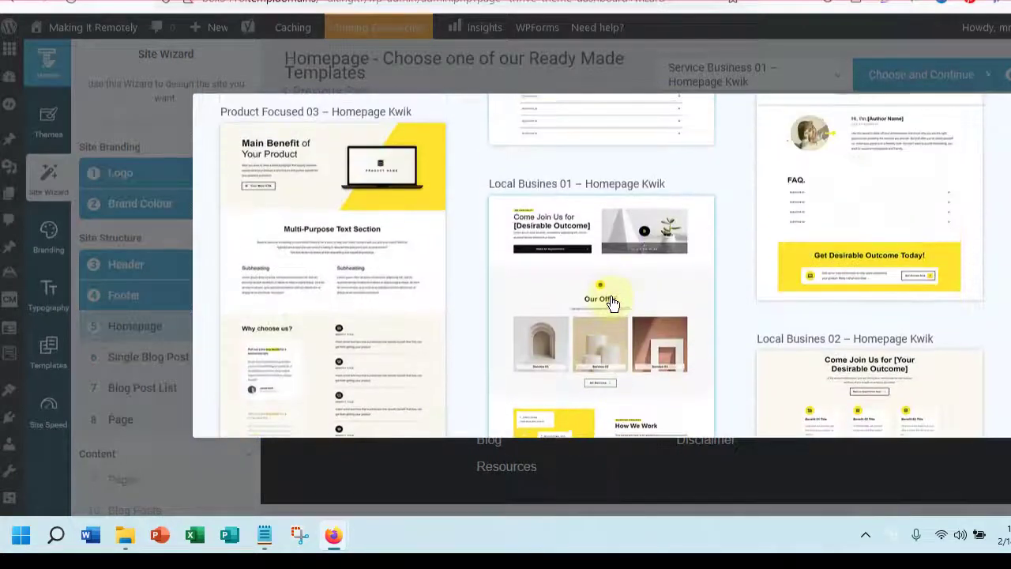
scroll(612, 303, up, 10)
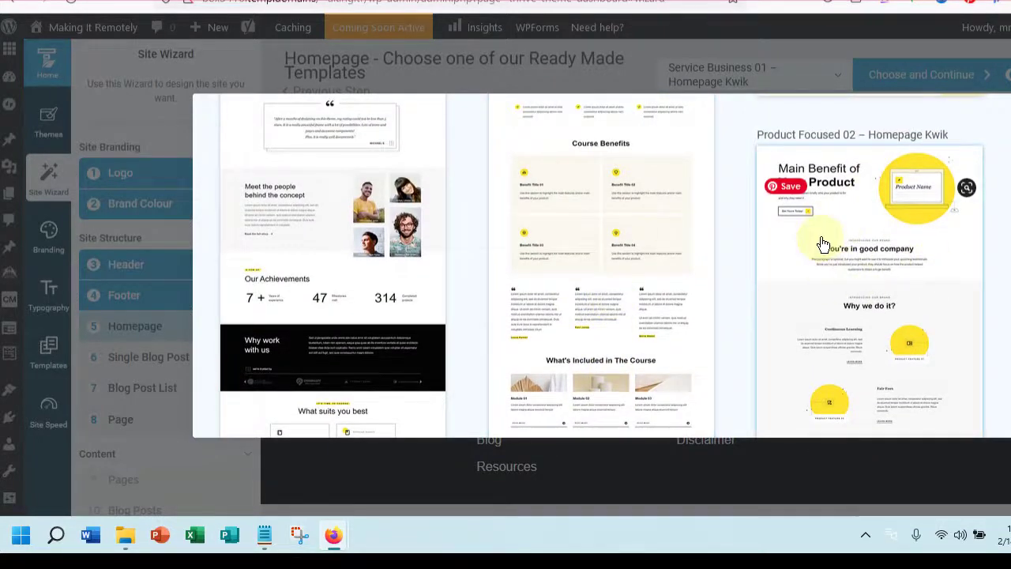
scroll(635, 277, up, 5)
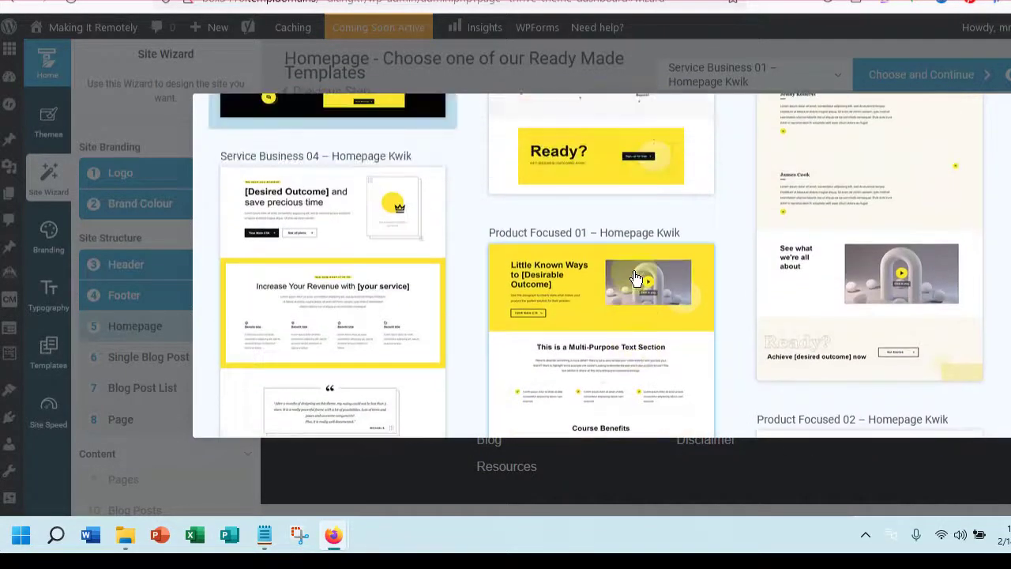
scroll(635, 277, up, 8)
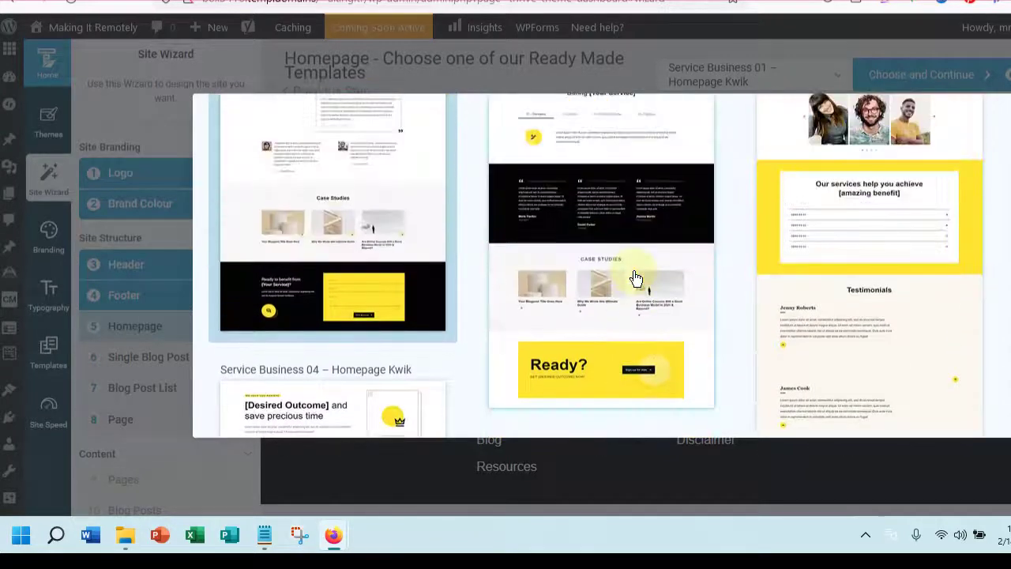
scroll(634, 278, down, 5)
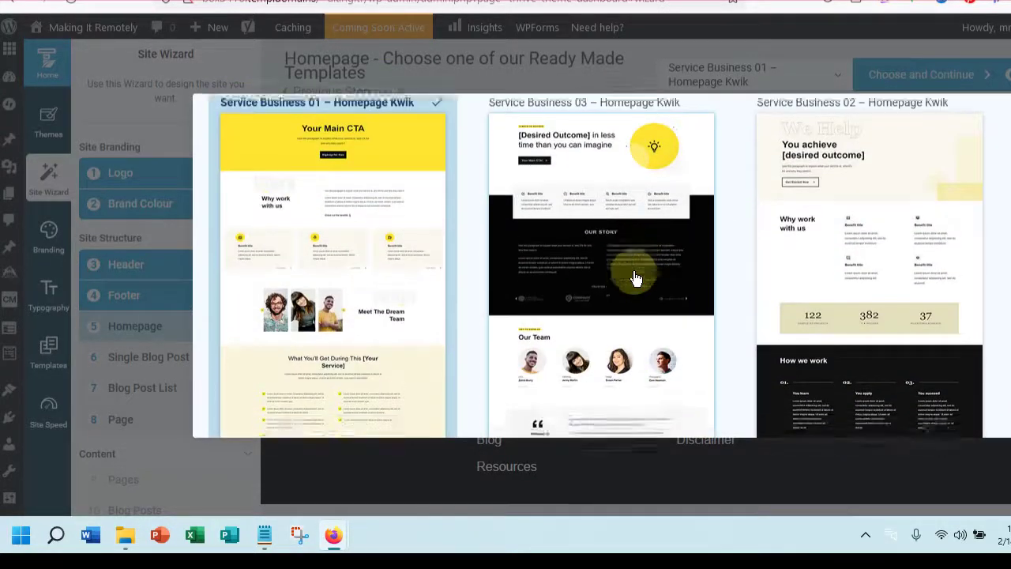
scroll(636, 277, down, 10)
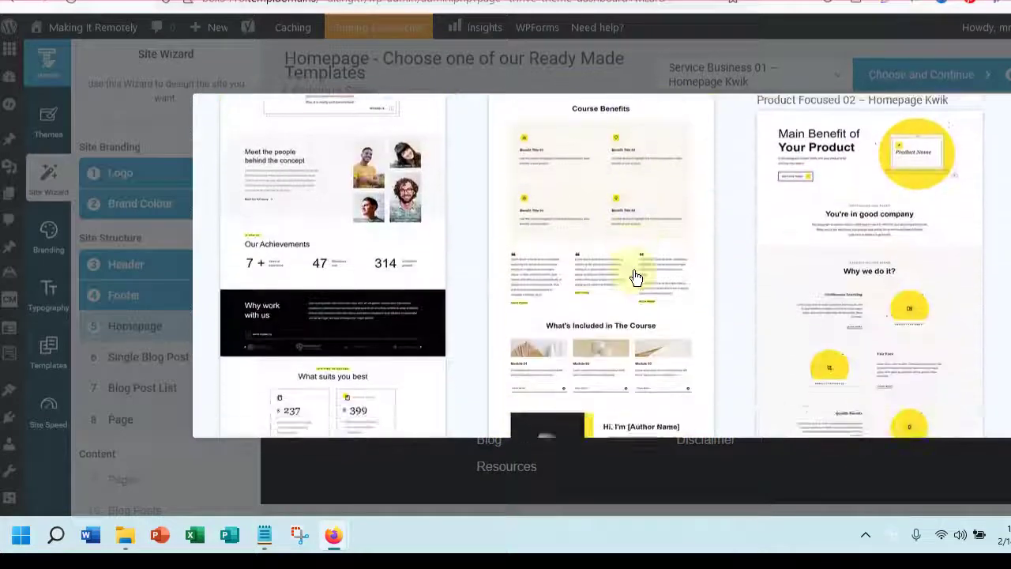
scroll(637, 276, down, 5)
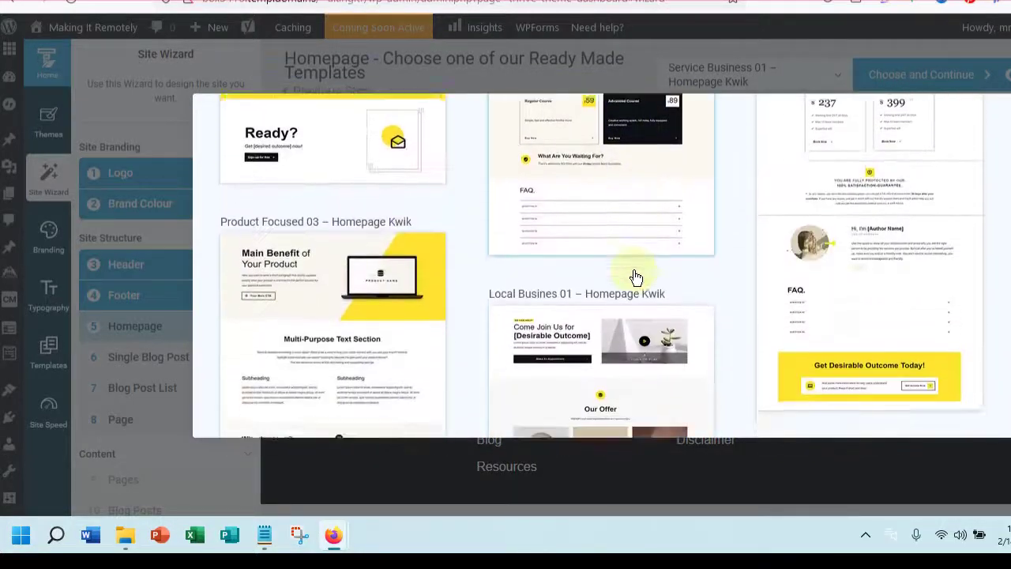
Choose the Product Focused 03 – Homepage Kwik template for the homepage and continue to the single blog post step
scroll(387, 296, up, 2)
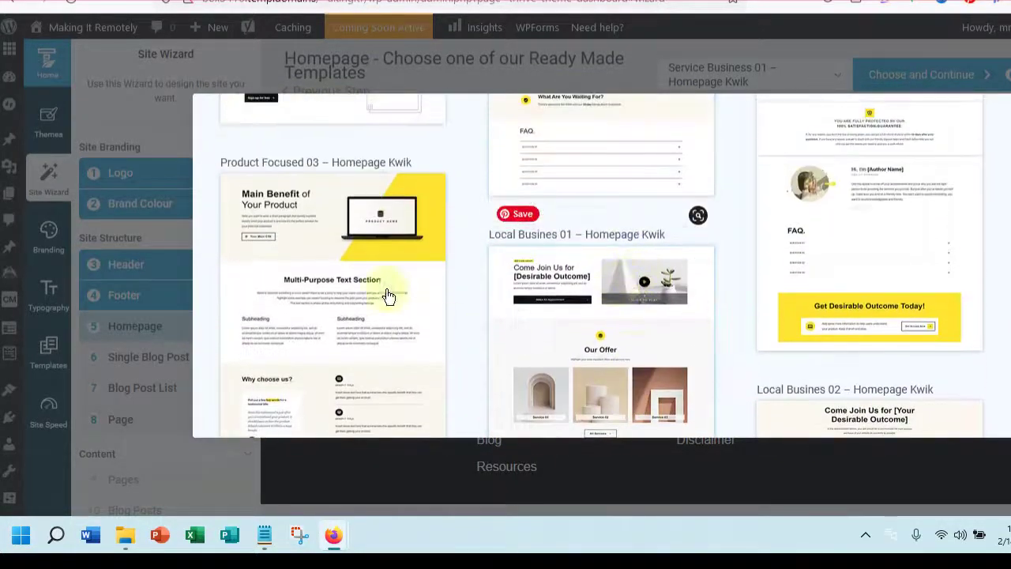
click(330, 261)
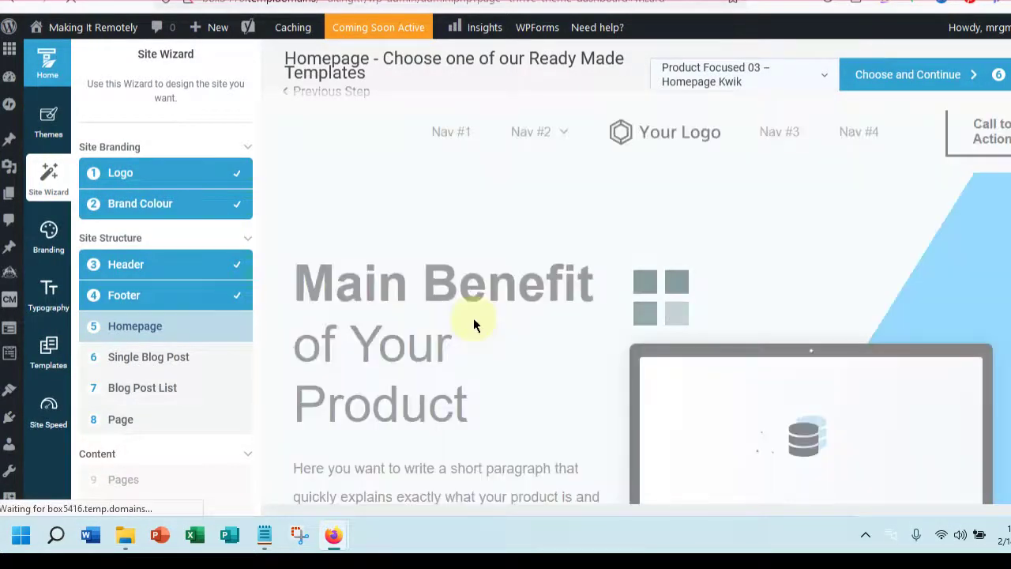
click(910, 79)
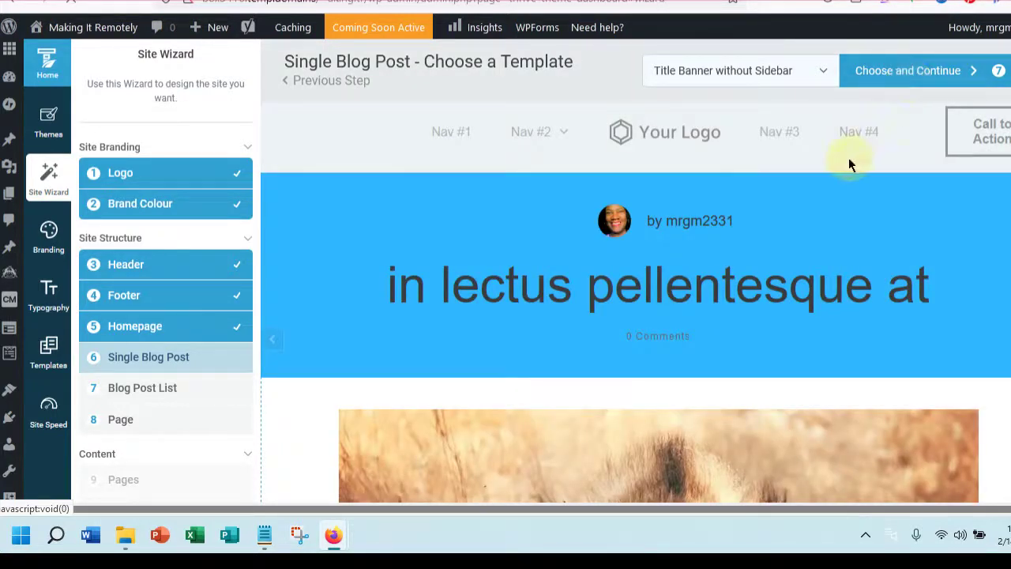
Review the Title Banner without Sidebar post preview and compare it with the audio, video, boxed and featured image post templates
scroll(783, 284, down, 3)
scroll(783, 280, down, 10)
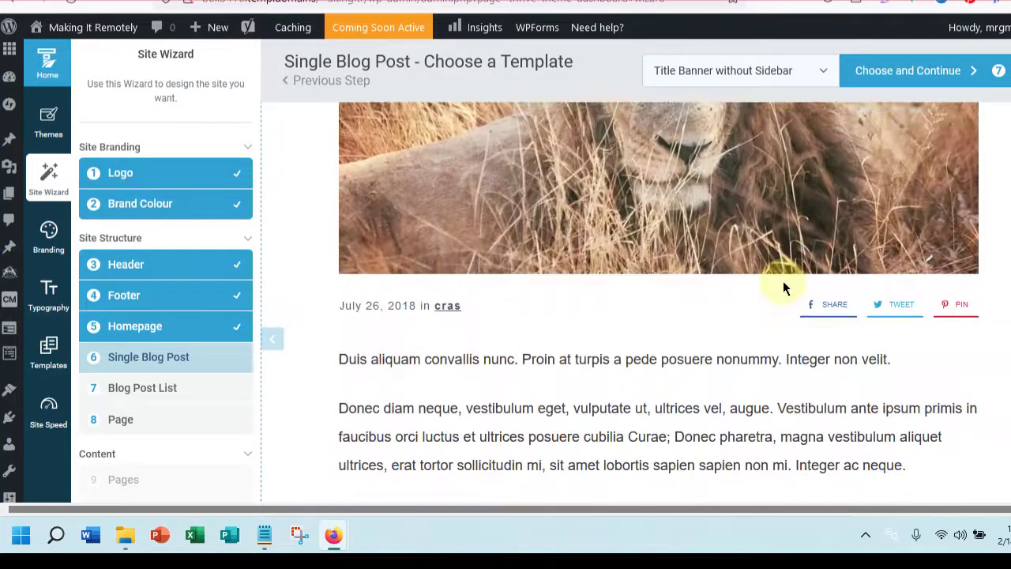
scroll(783, 281, up, 6)
scroll(783, 281, up, 3)
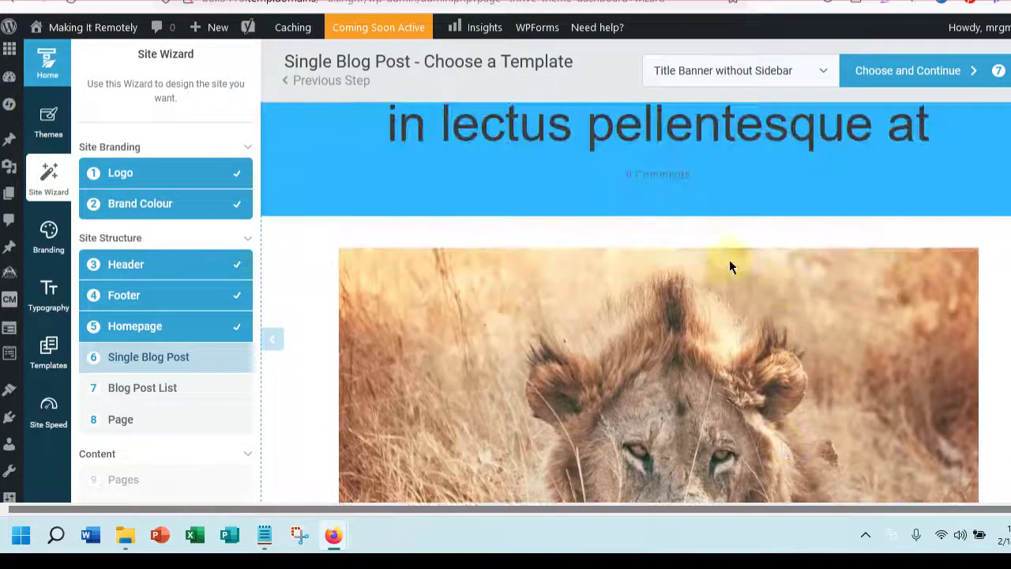
click(821, 74)
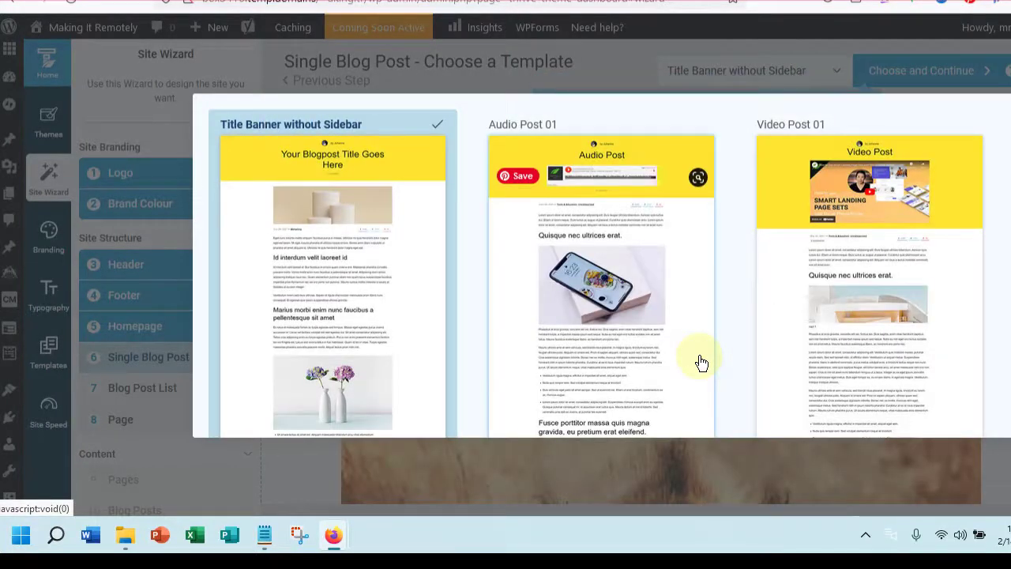
scroll(702, 363, down, 10)
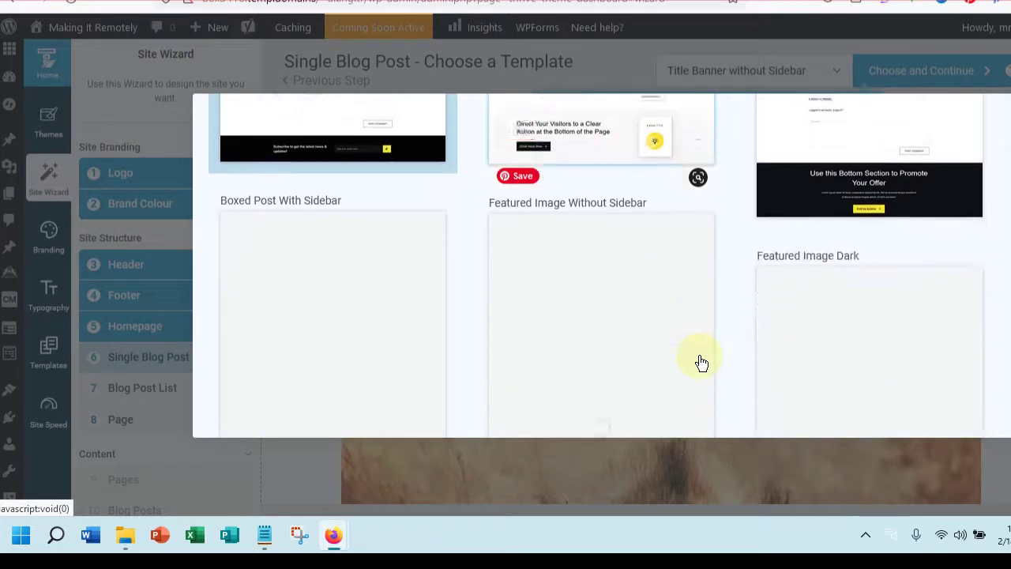
scroll(703, 362, down, 2)
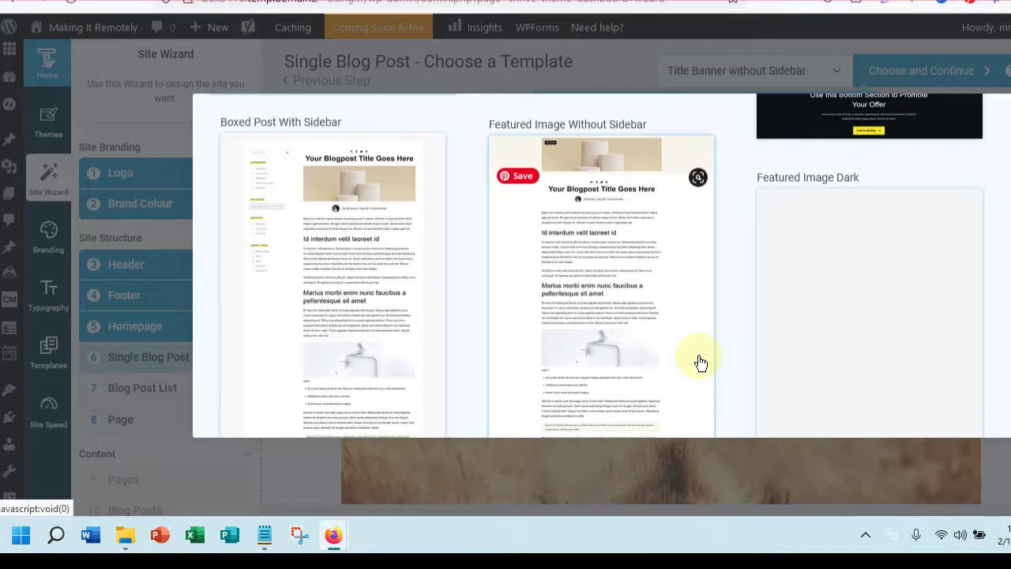
scroll(701, 363, down, 8)
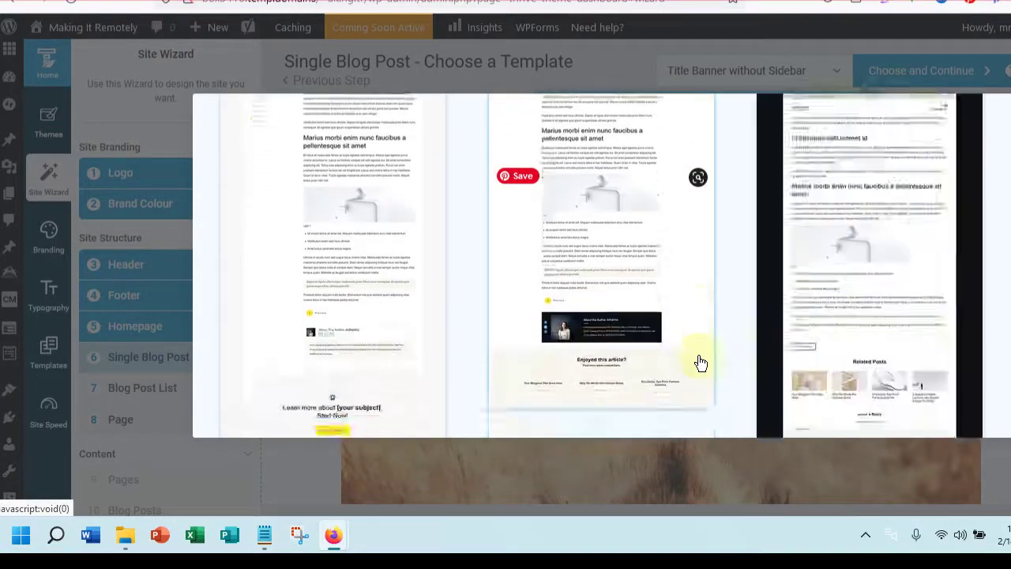
scroll(700, 362, down, 2)
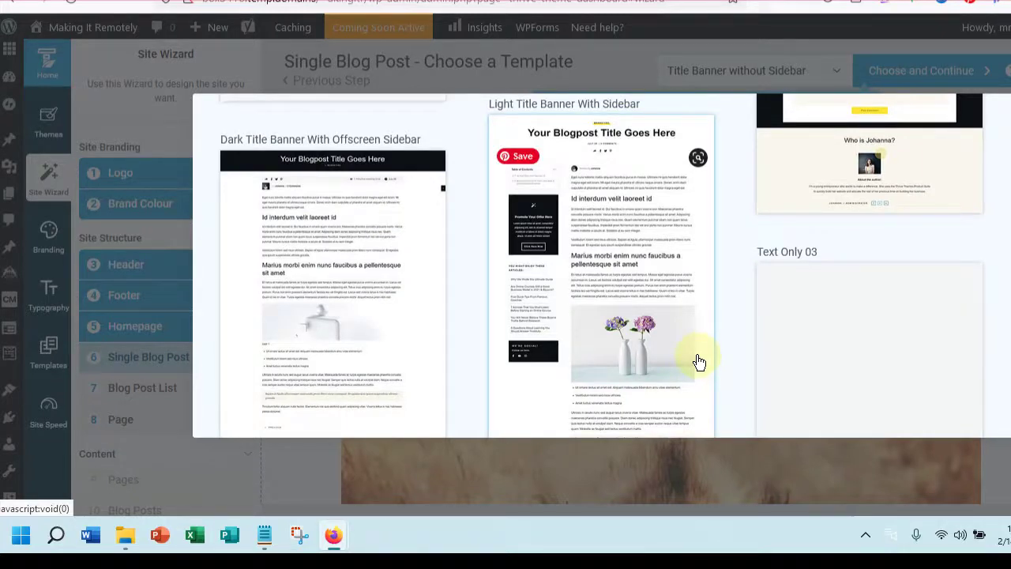
Choose the Featured Image With Sidebar template for single blog posts and continue to the blog post list step
scroll(699, 362, down, 5)
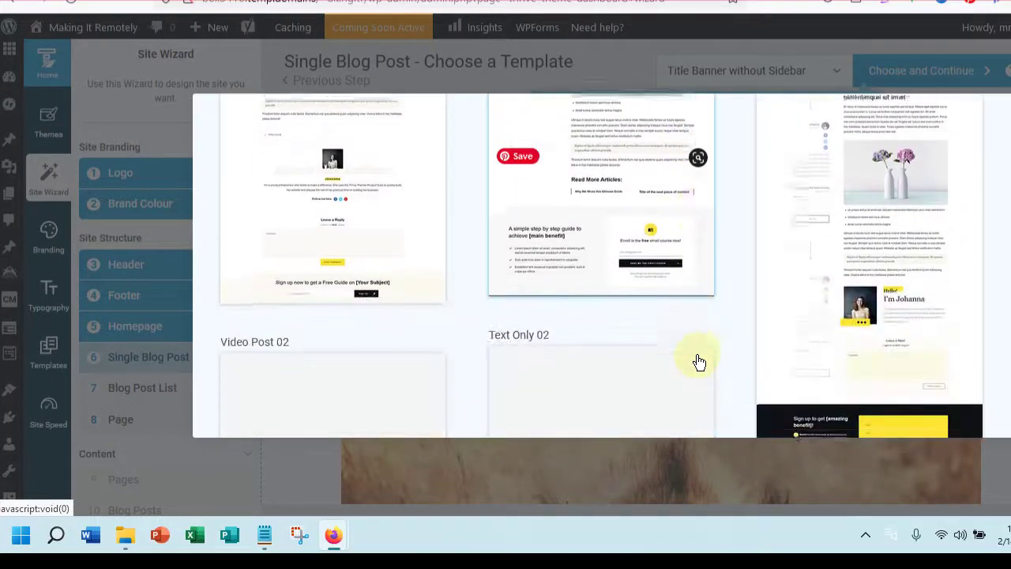
scroll(699, 362, down, 2)
scroll(699, 362, down, 1)
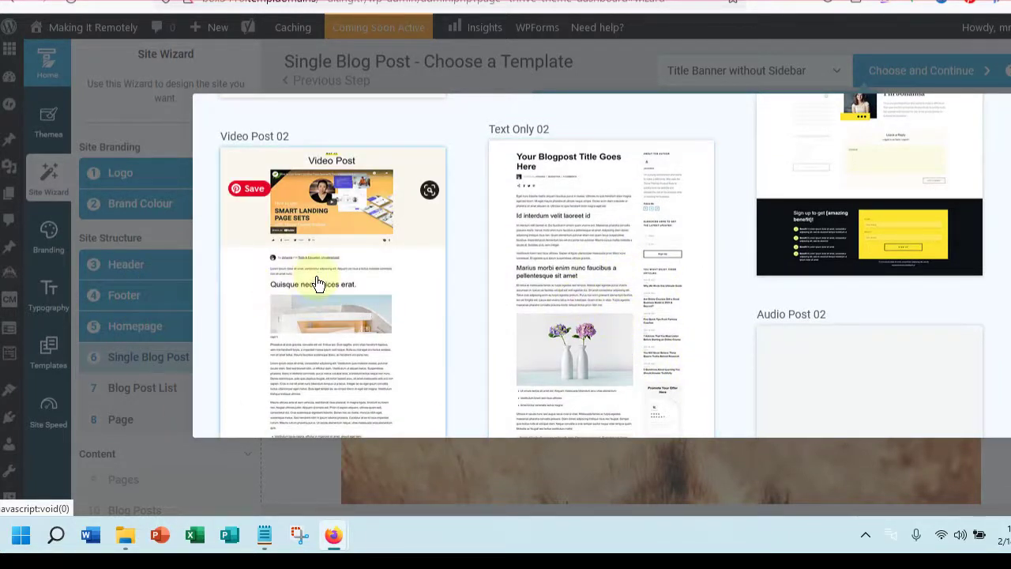
scroll(662, 322, down, 3)
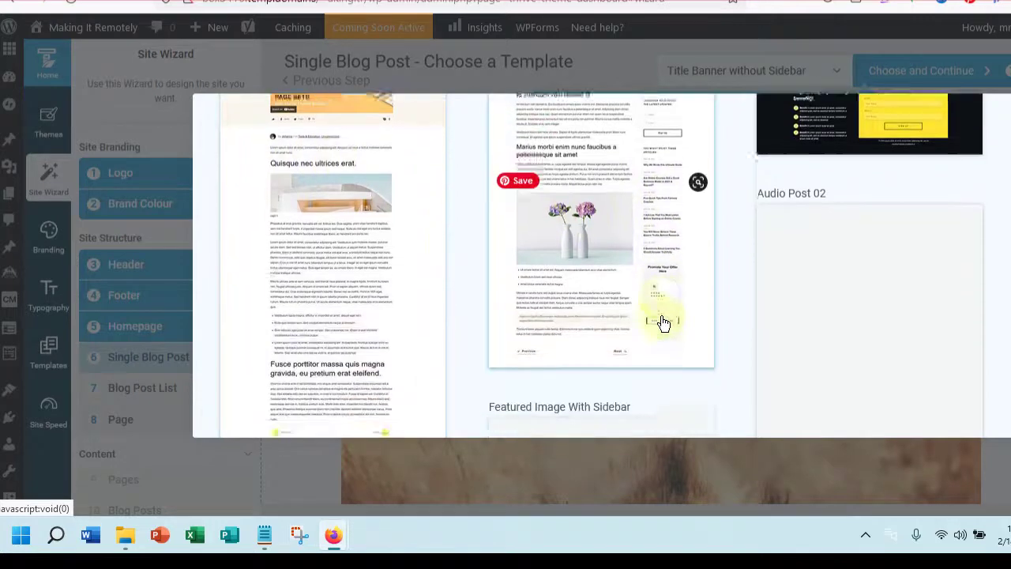
scroll(664, 322, down, 1)
scroll(663, 322, down, 1)
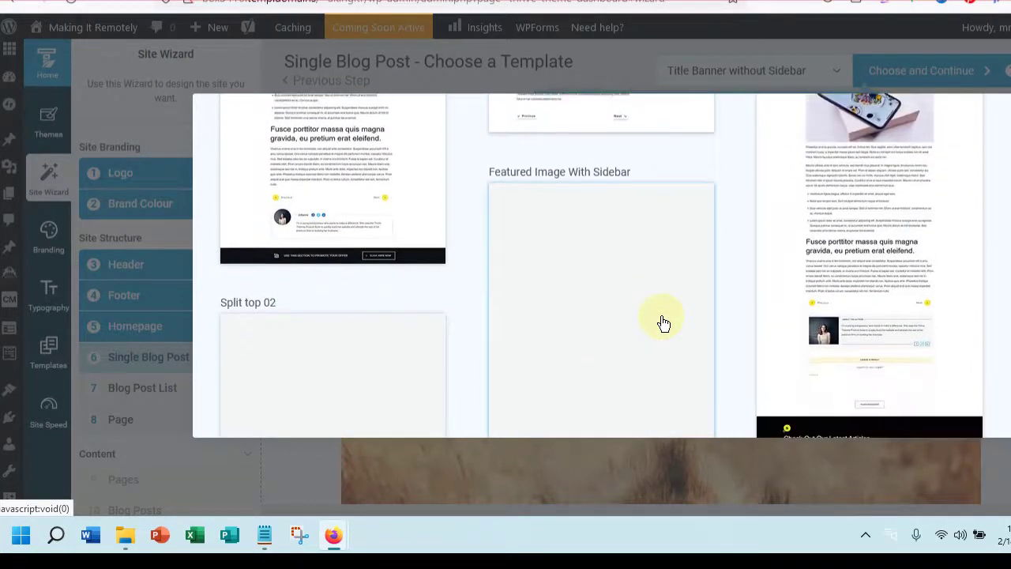
scroll(663, 323, down, 1)
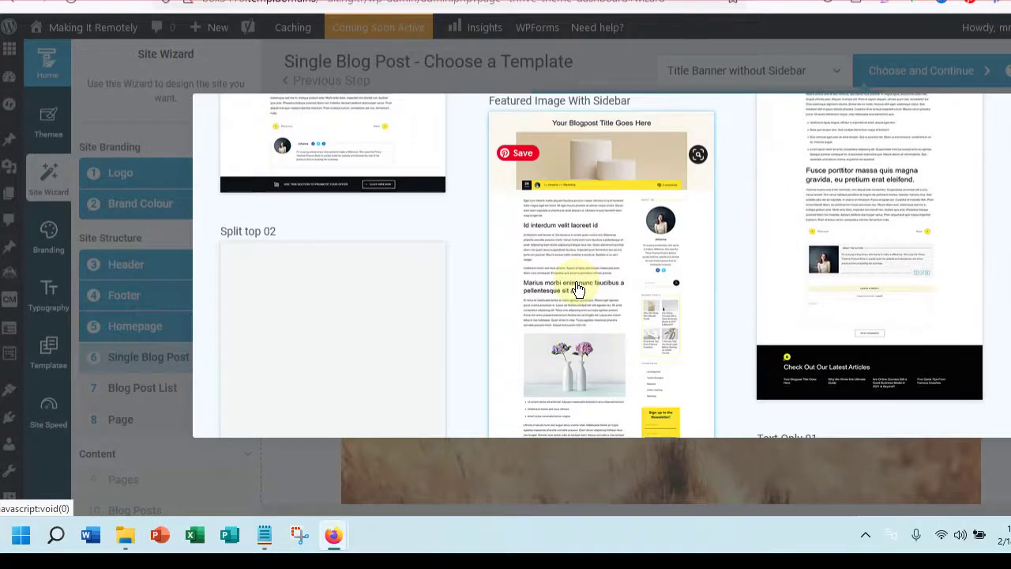
click(579, 290)
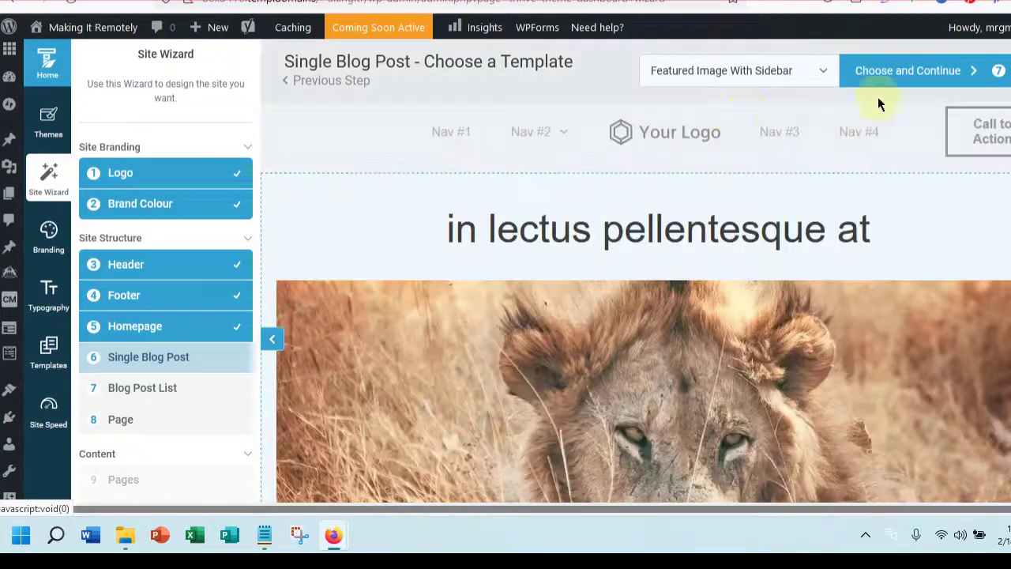
click(914, 70)
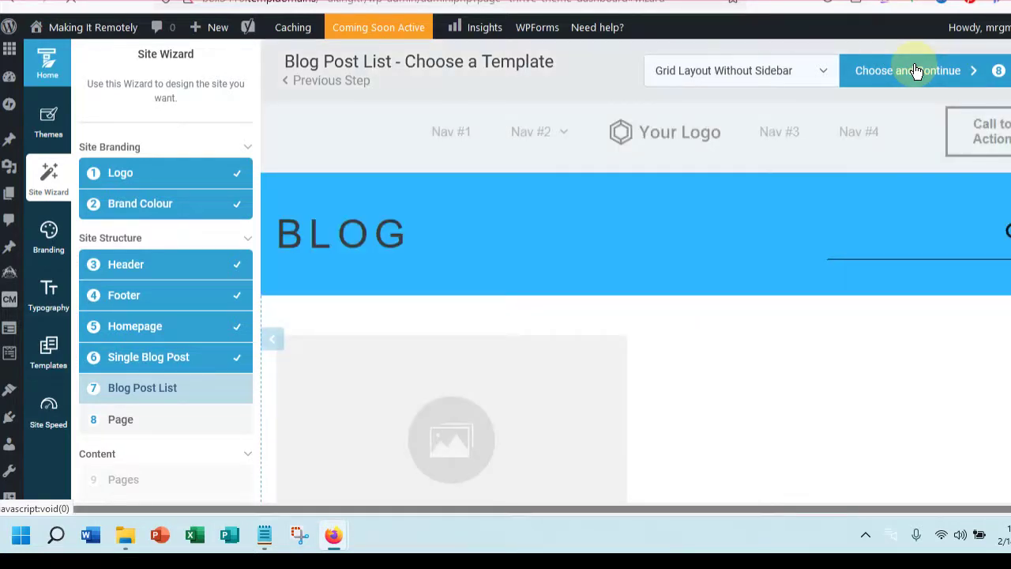
Open the blog post list template choices, and in the page step compare the sidebar, video, call to action, title and lead generation templates
click(828, 75)
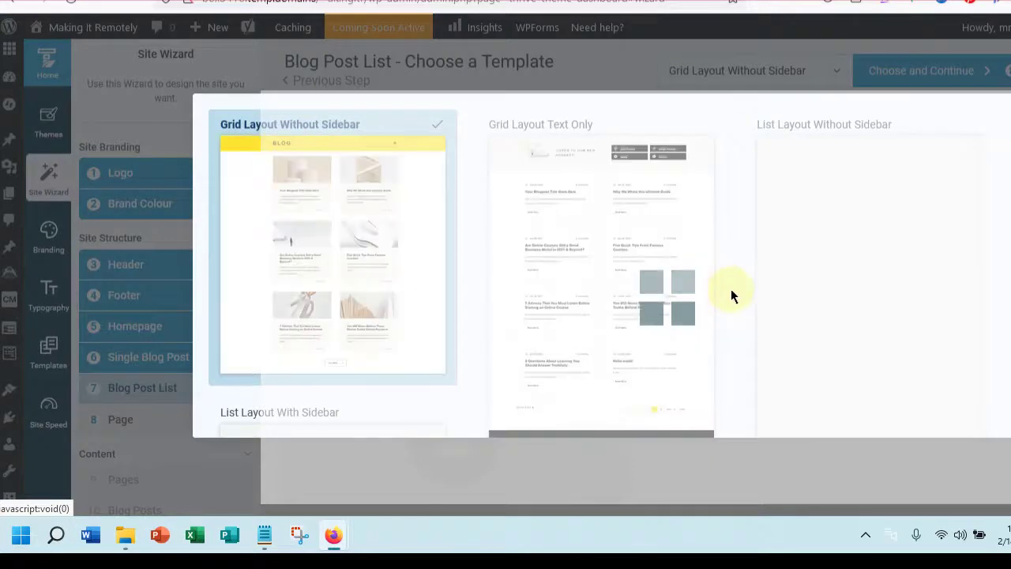
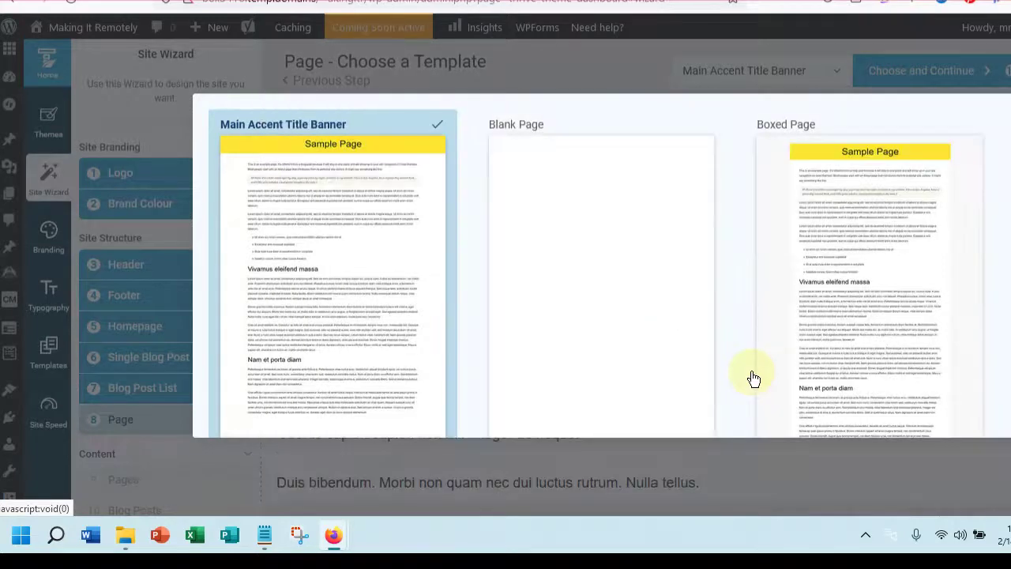
scroll(704, 338, down, 5)
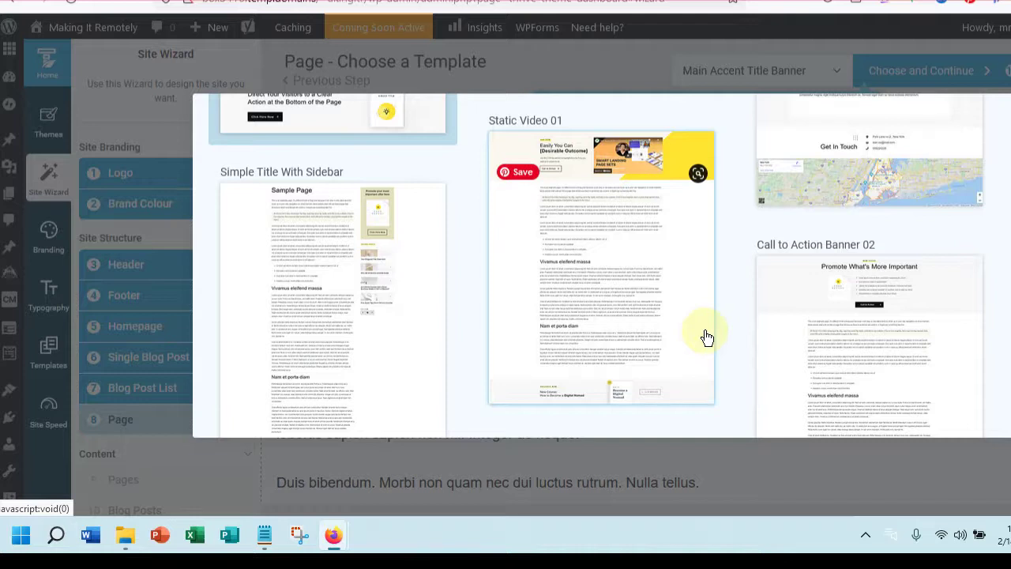
scroll(707, 338, down, 3)
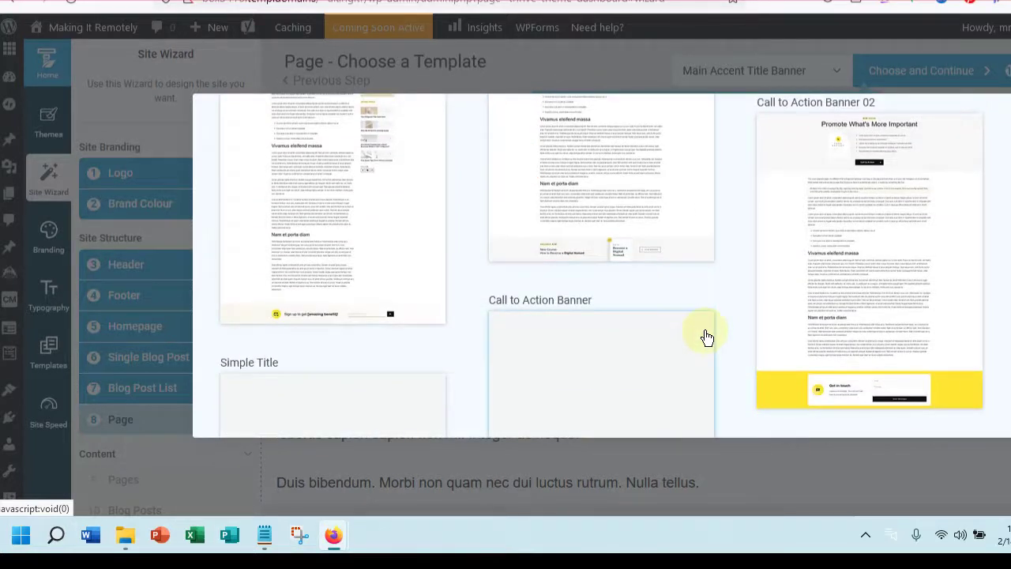
scroll(707, 338, down, 3)
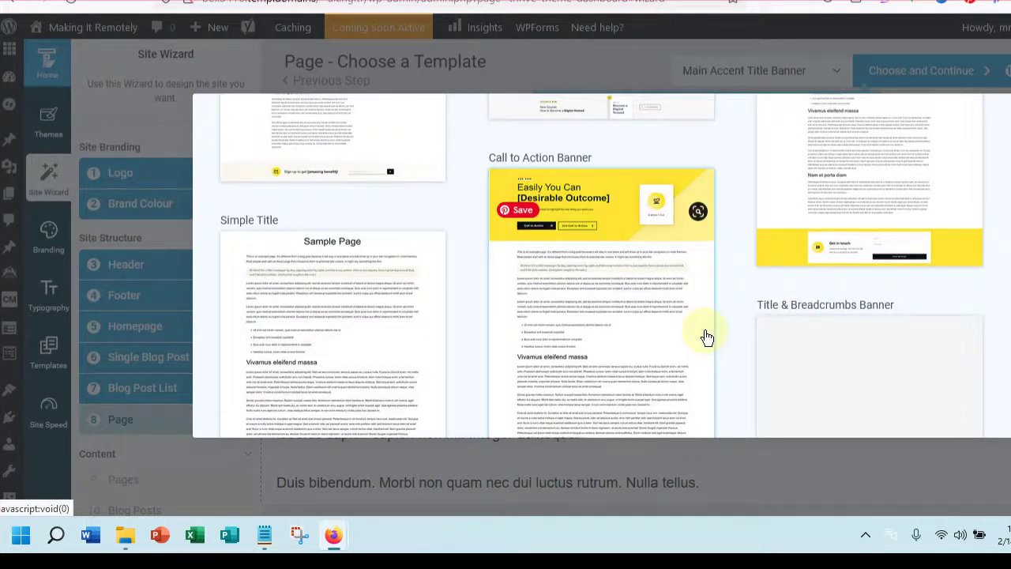
scroll(707, 338, down, 3)
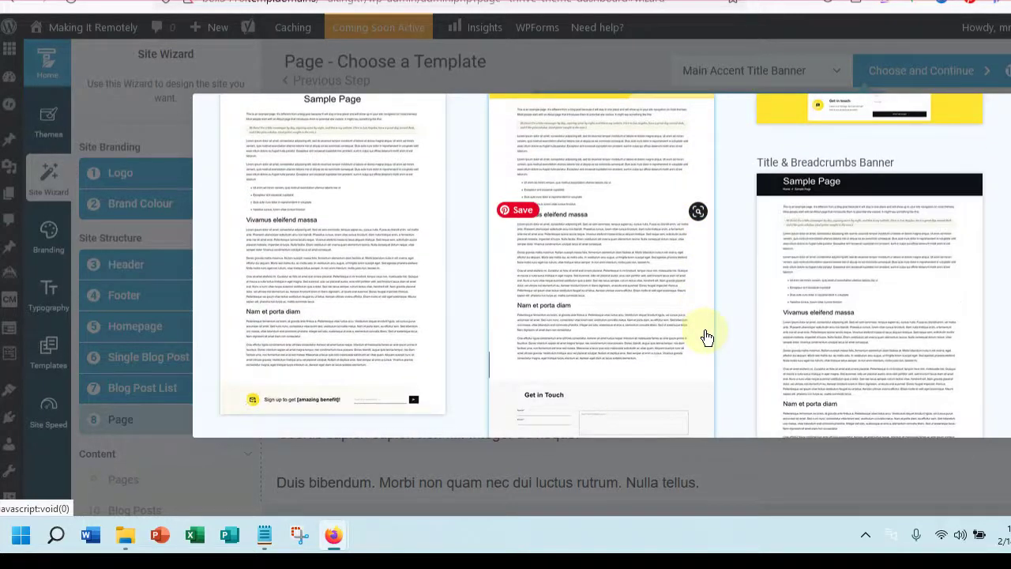
scroll(707, 338, down, 6)
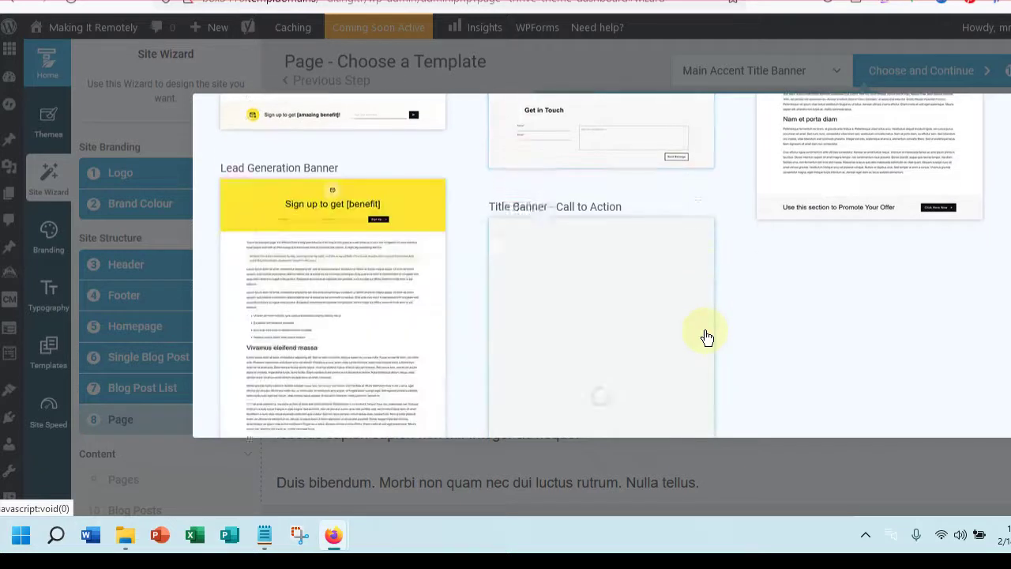
scroll(707, 338, down, 2)
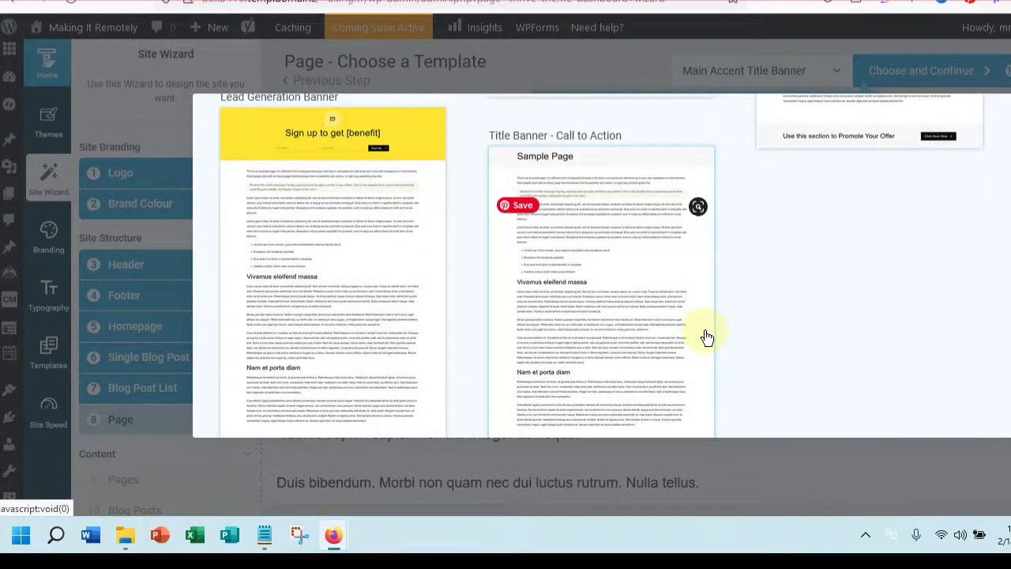
scroll(707, 338, down, 2)
scroll(707, 338, up, 10)
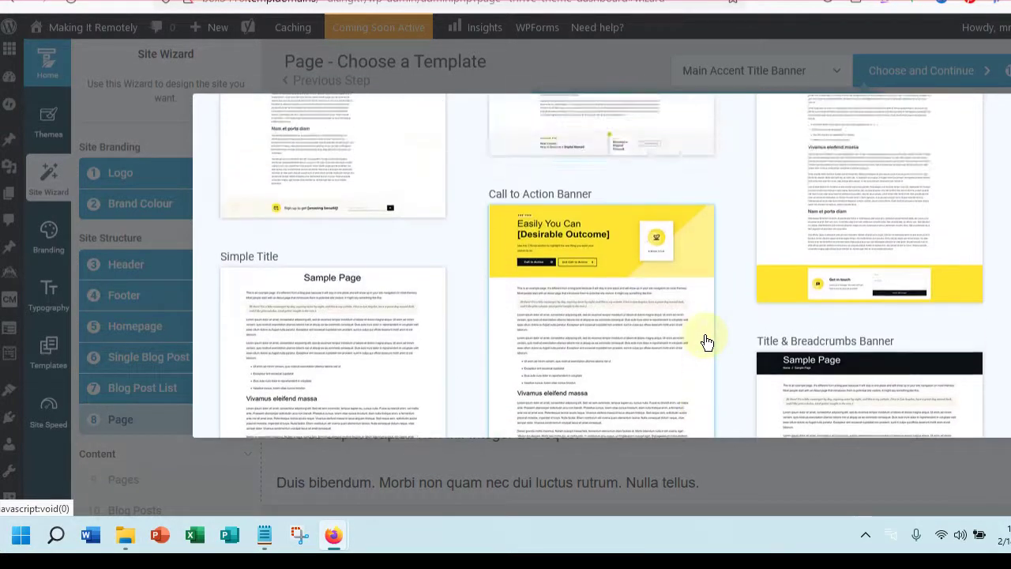
scroll(707, 342, up, 5)
scroll(707, 342, up, 3)
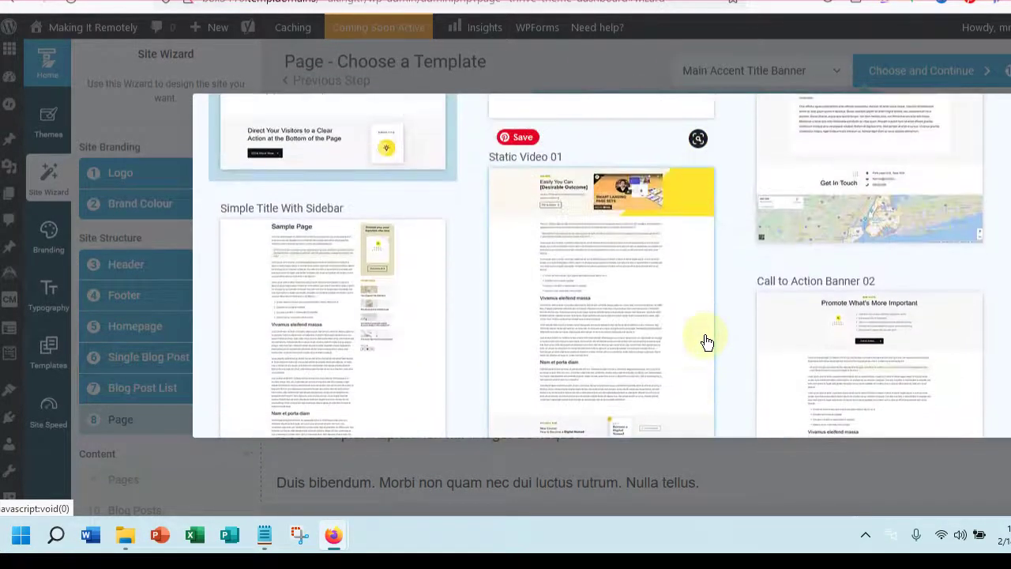
scroll(707, 341, up, 5)
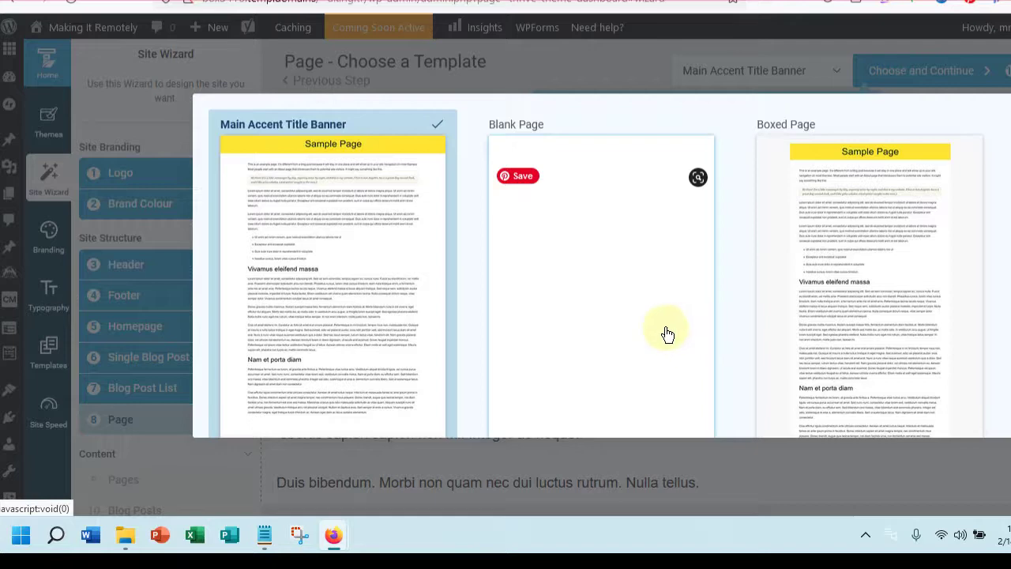
Choose the Call to Action Banner 02 template for pages and continue to the menu step
scroll(667, 334, down, 5)
scroll(668, 335, down, 1)
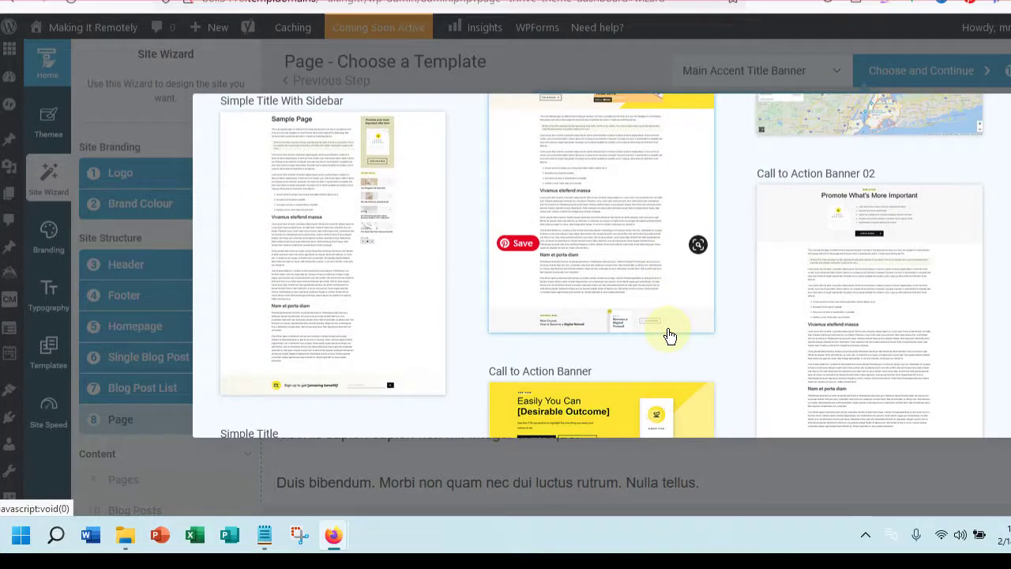
scroll(669, 335, down, 3)
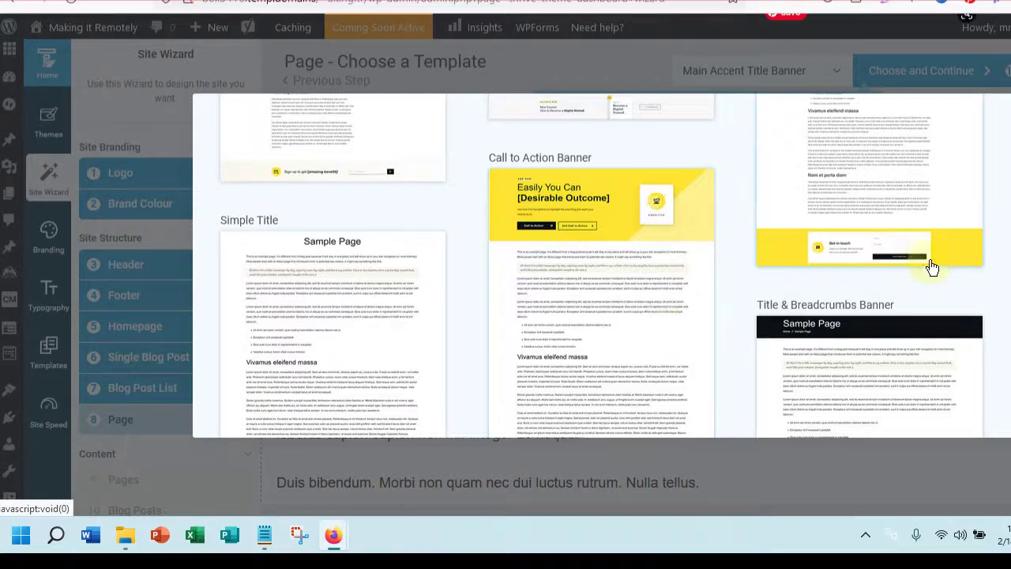
scroll(840, 251, down, 5)
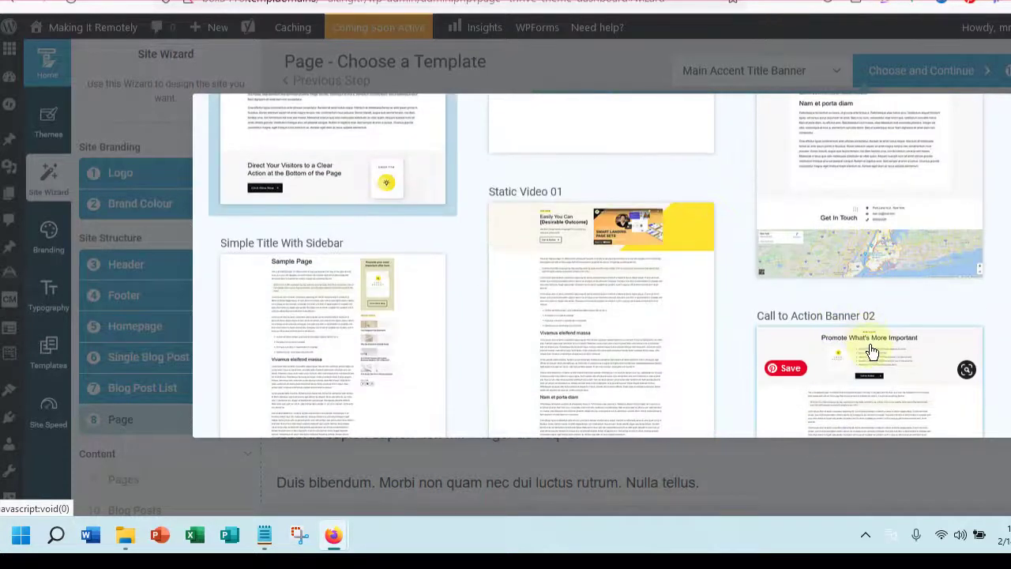
click(869, 350)
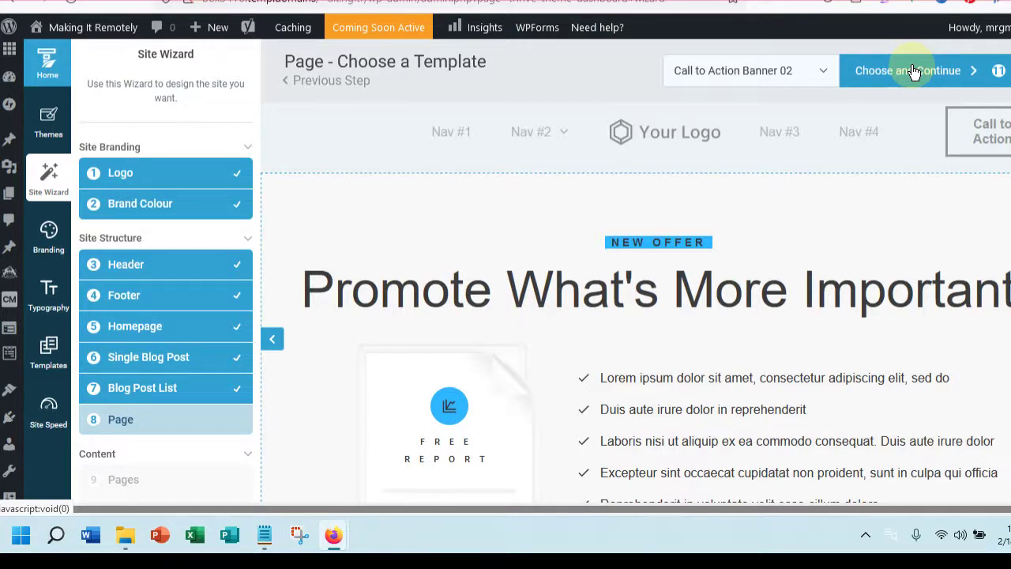
click(912, 72)
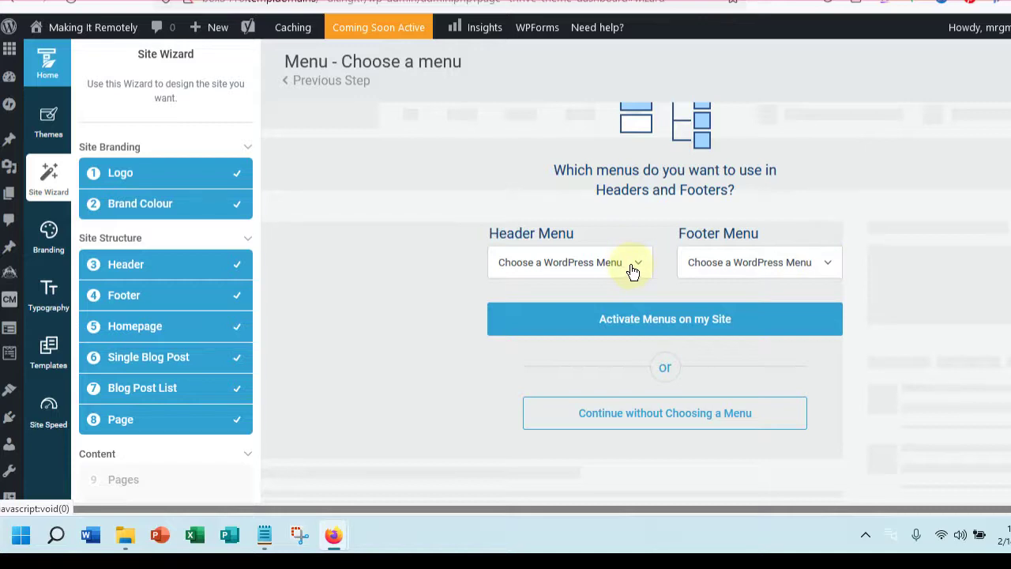
Complete the site wizard by activating the menus on the site, and open the site preview
click(681, 322)
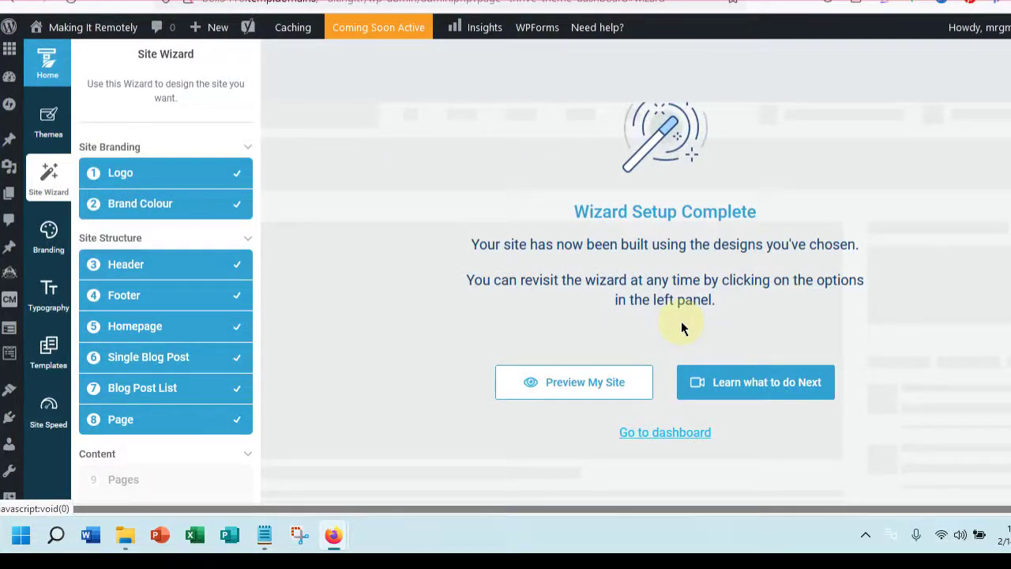
scroll(807, 431, down, 3)
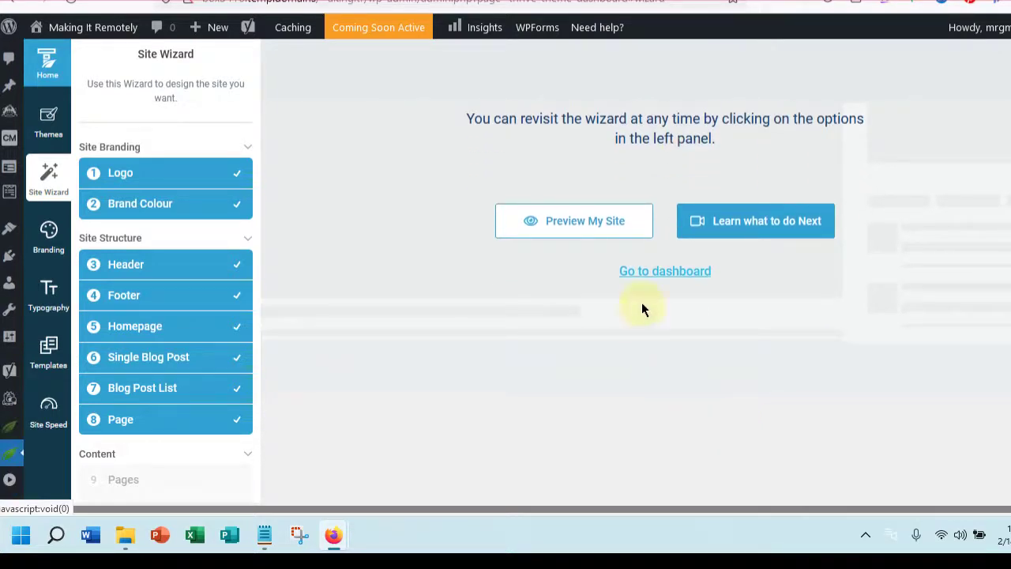
click(577, 221)
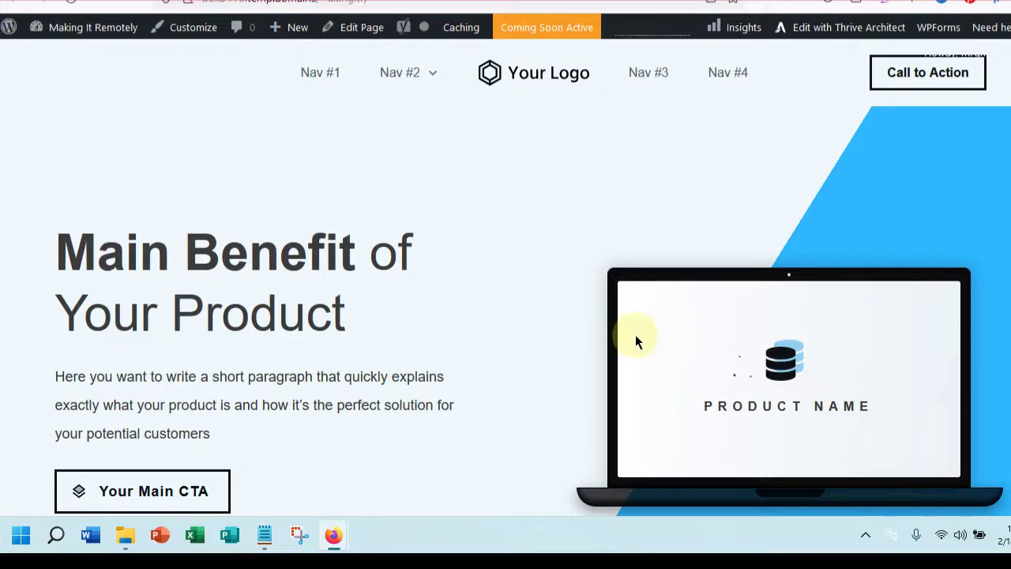
Review the previewed homepage from the product banner through the benefits, features, pricing, author, FAQ and footer sections
scroll(635, 335, down, 8)
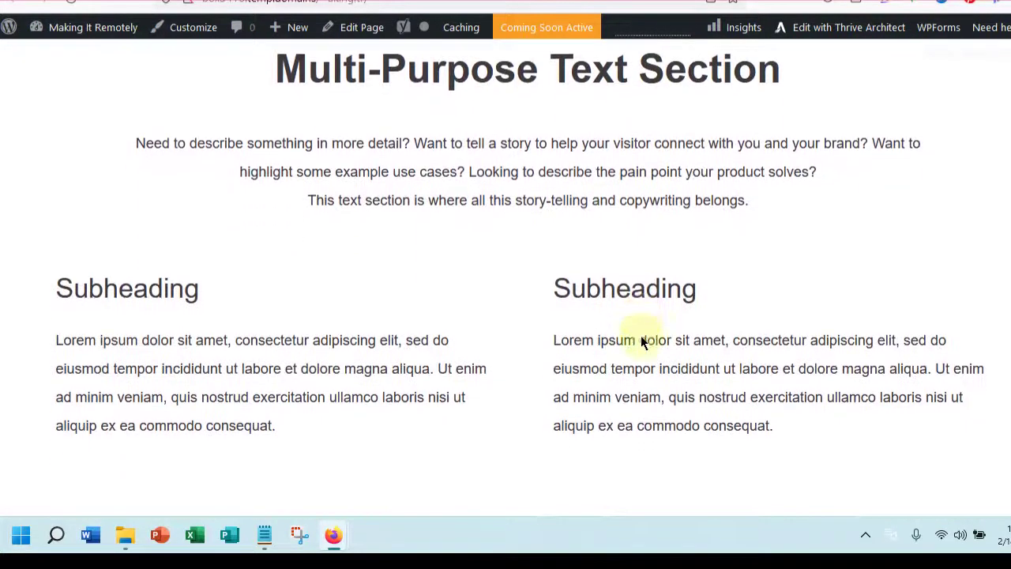
scroll(643, 339, down, 10)
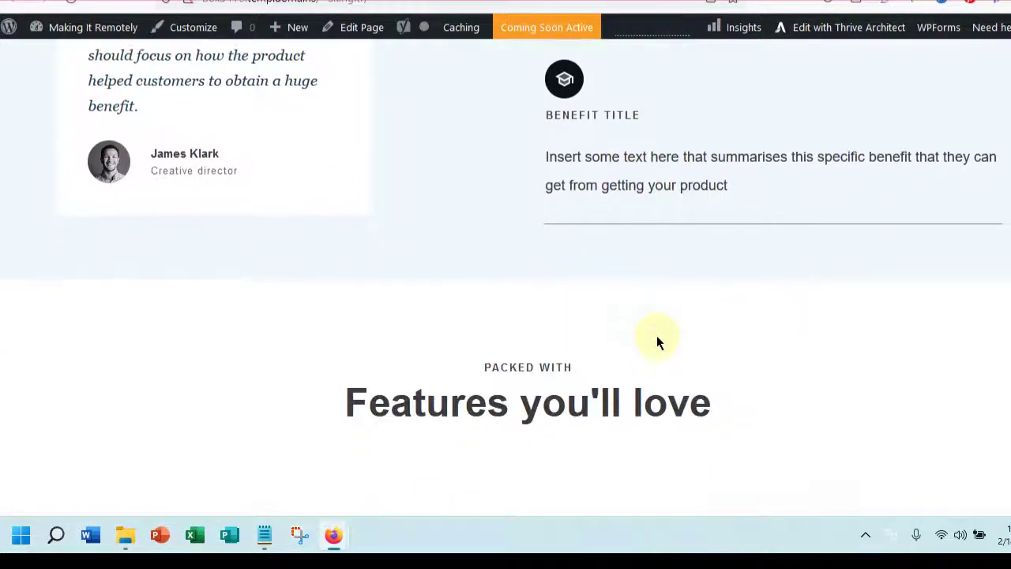
scroll(658, 336, down, 10)
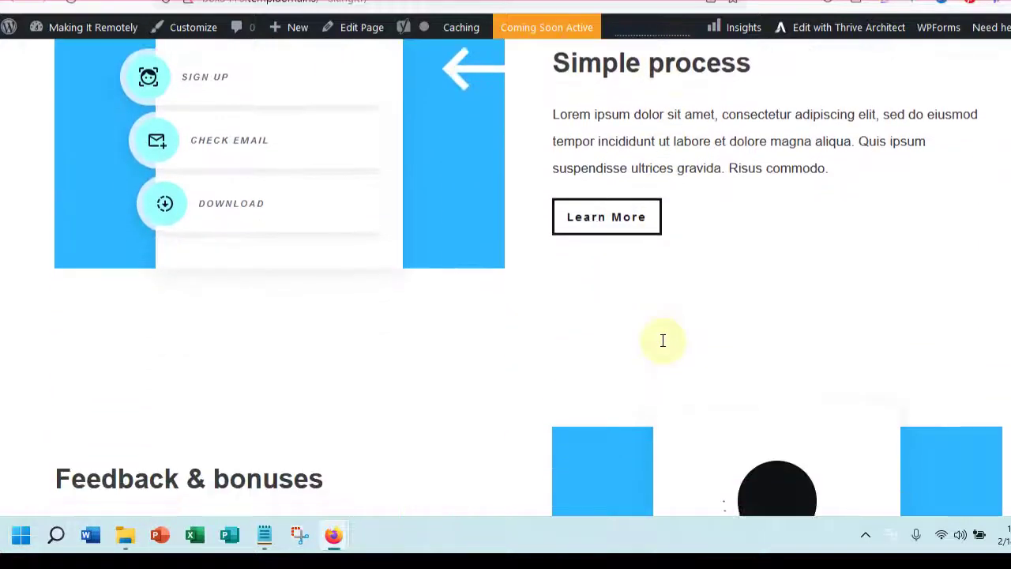
scroll(665, 342, down, 10)
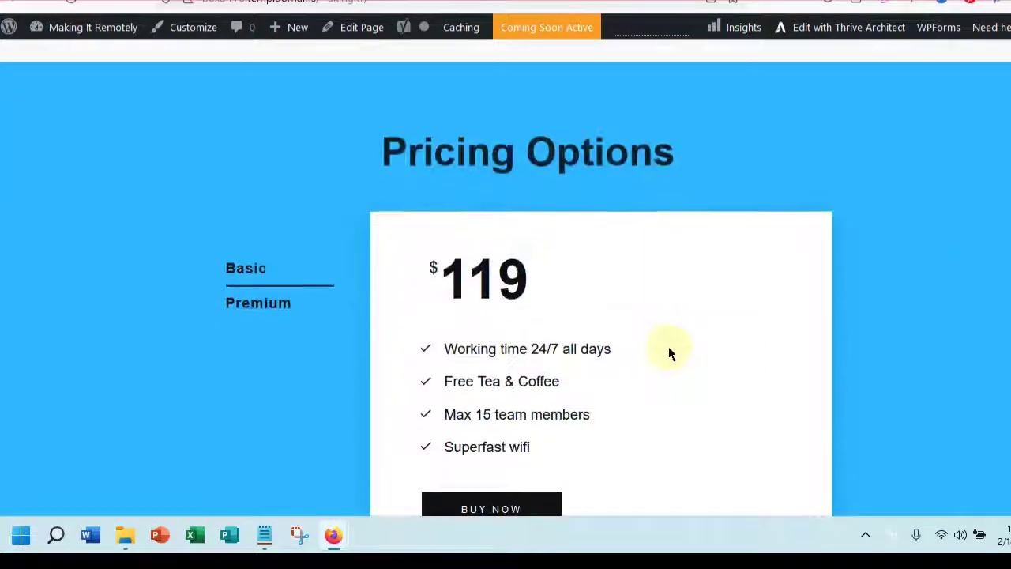
scroll(670, 347, down, 10)
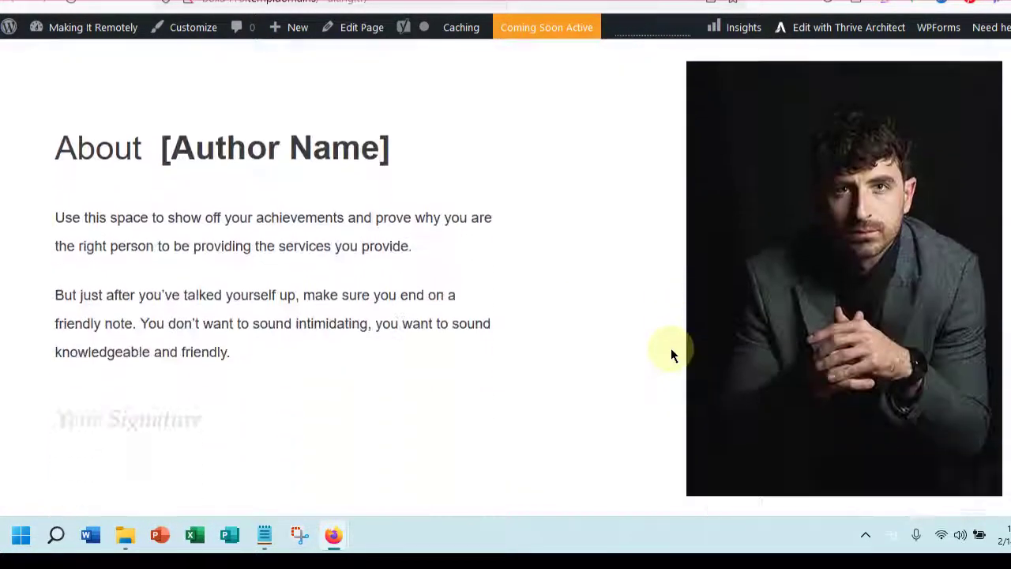
scroll(670, 355, down, 10)
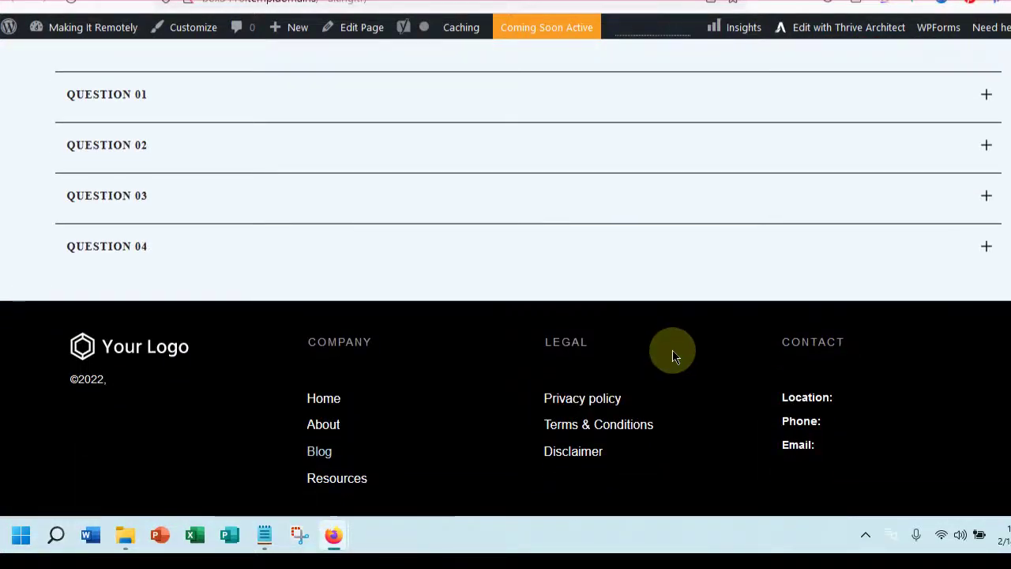
scroll(673, 355, up, 20)
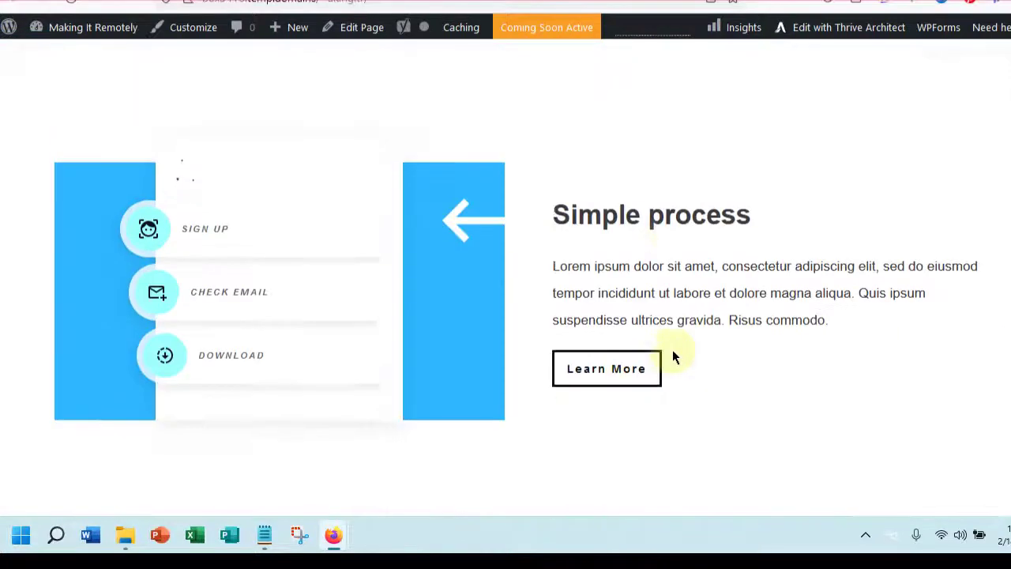
scroll(672, 357, up, 15)
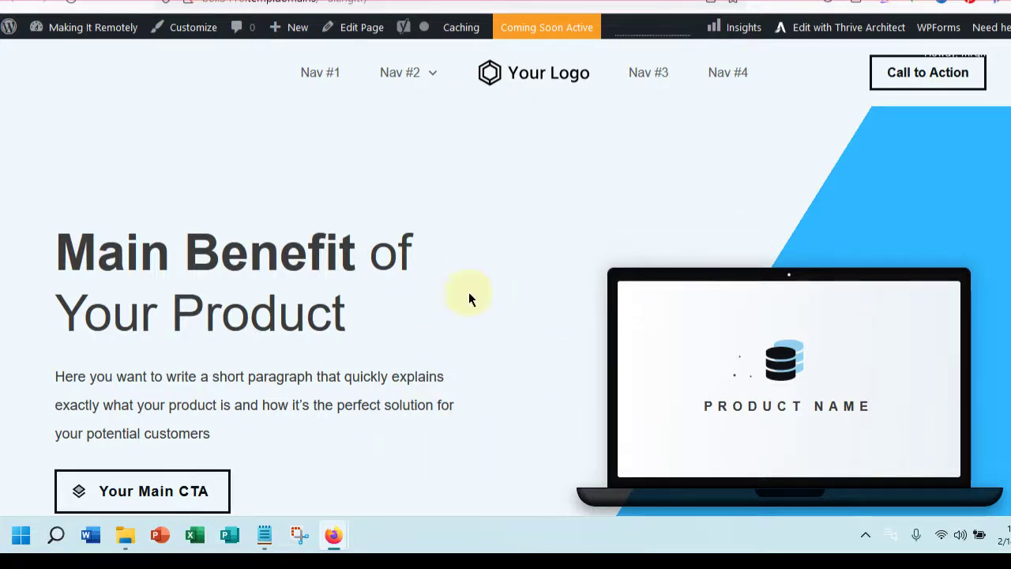
Examine the homepage's product banner, text, testimonial, feature and pricing sections a second time
scroll(476, 294, down, 4)
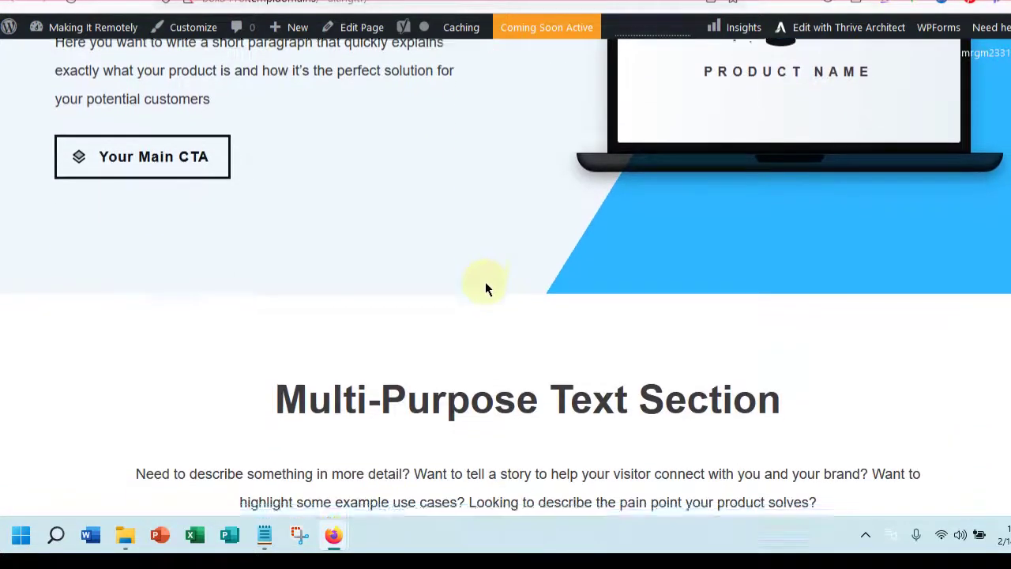
scroll(486, 288, down, 3)
scroll(485, 286, up, 6)
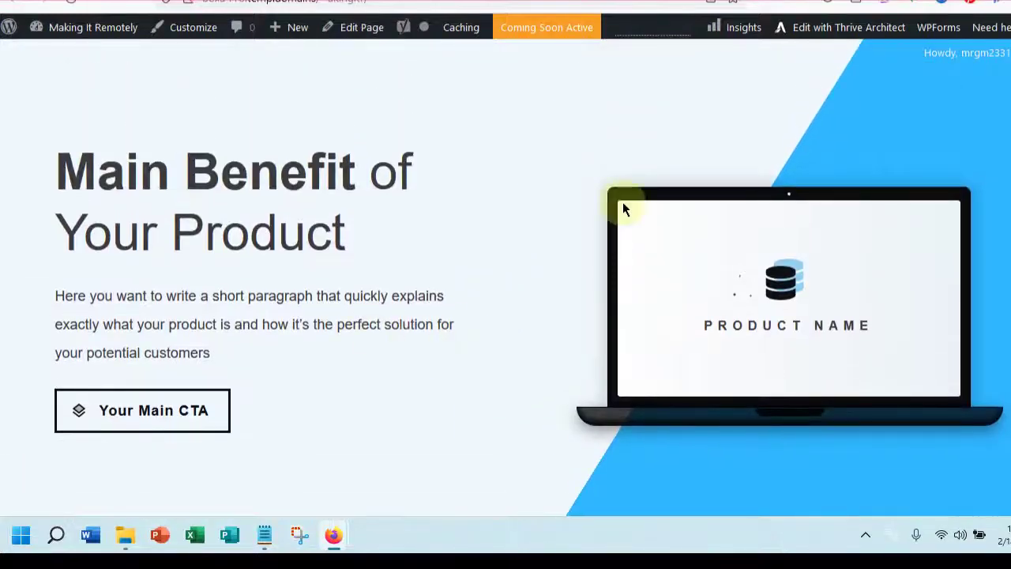
scroll(455, 320, up, 1)
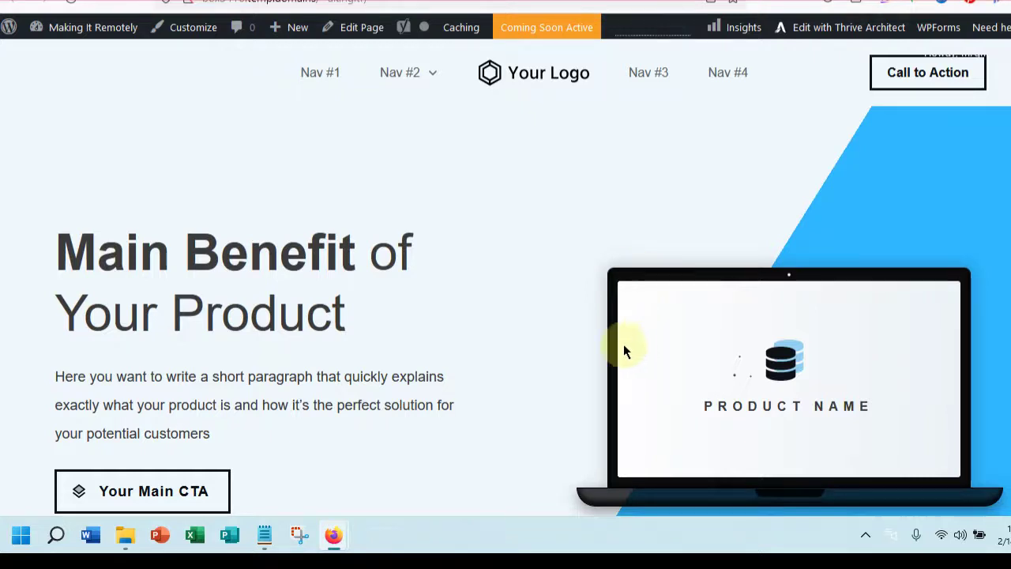
scroll(587, 300, down, 3)
scroll(587, 295, down, 10)
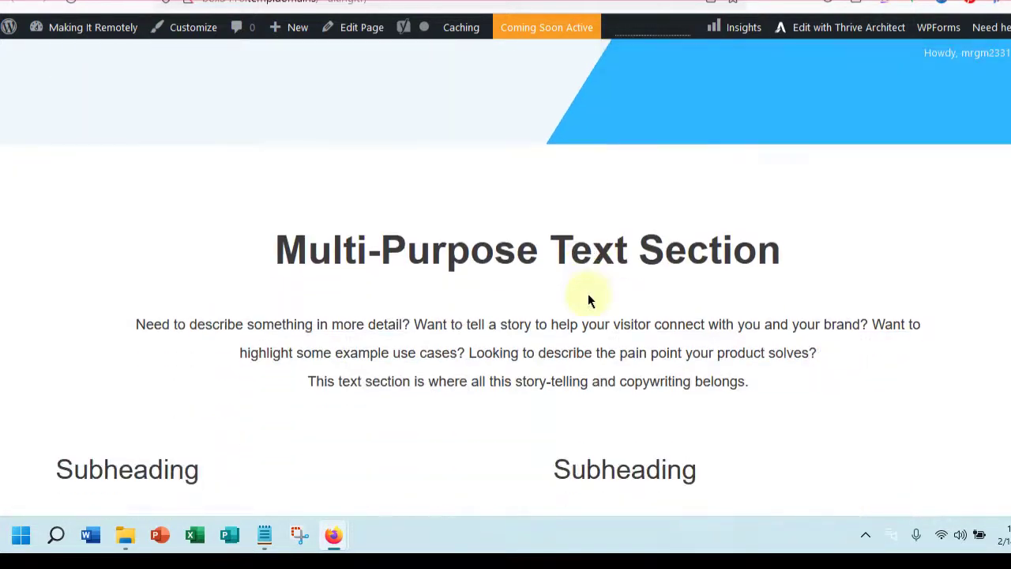
scroll(588, 294, down, 10)
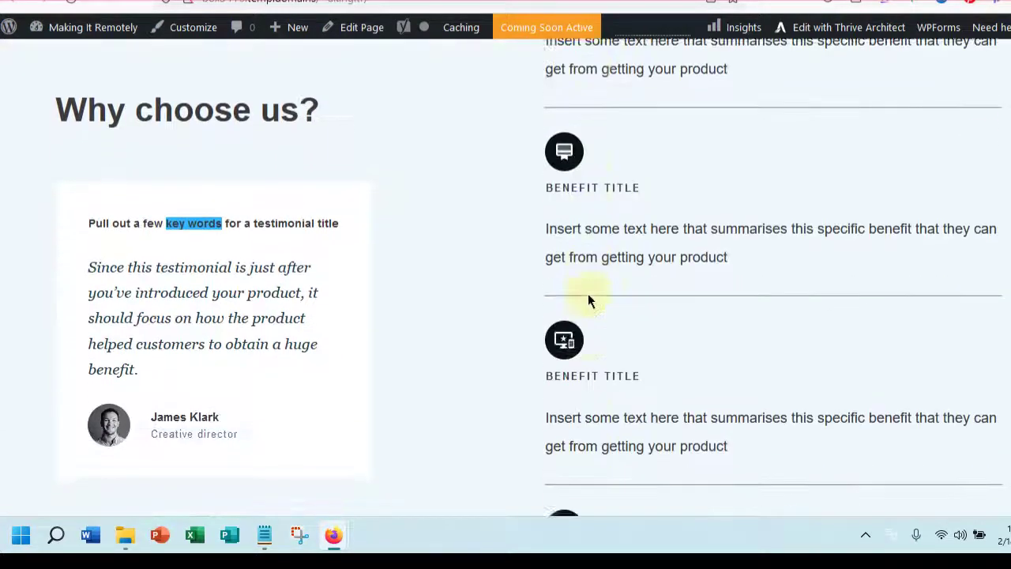
scroll(590, 292, down, 10)
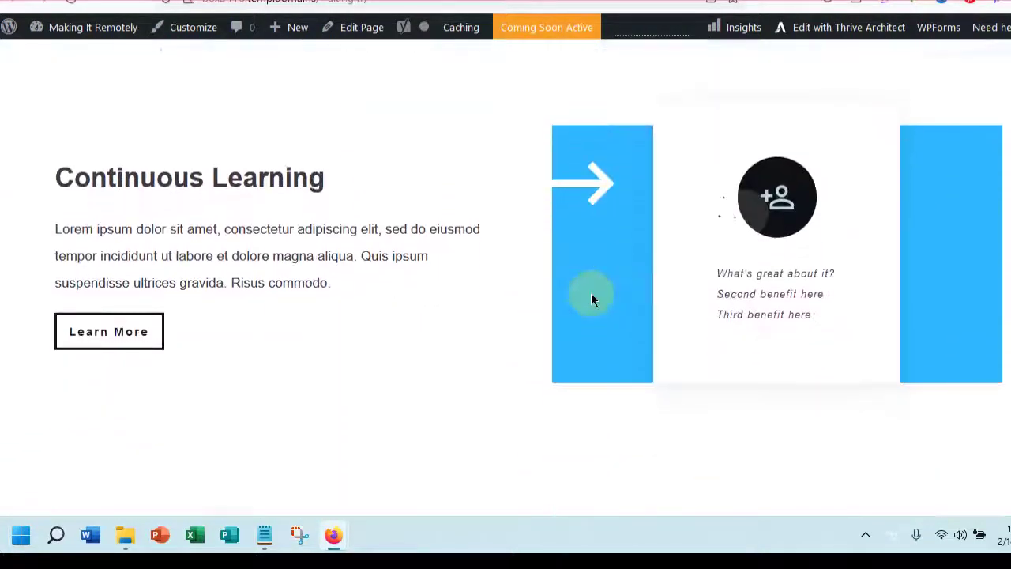
scroll(591, 299, down, 10)
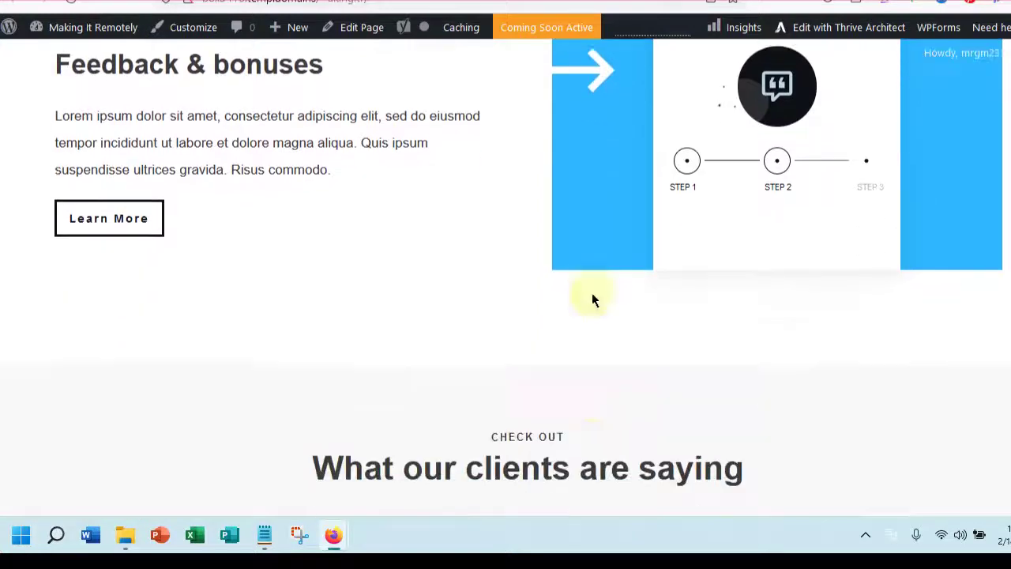
scroll(593, 299, down, 4)
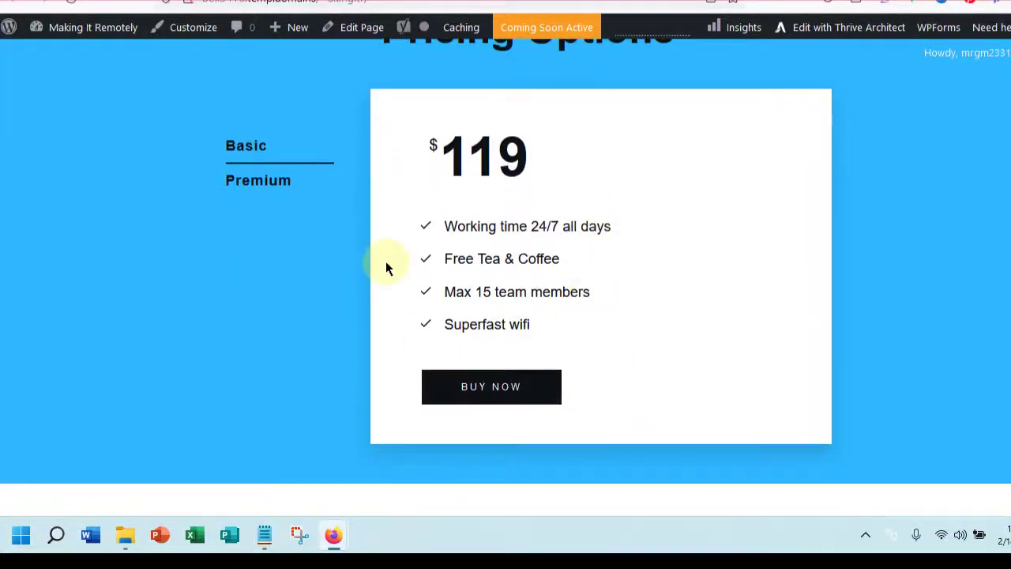
Examine the homepage's guarantee, author, call-to-action and testimonial sections below the pricing, and return toward the upper text section
scroll(569, 297, down, 10)
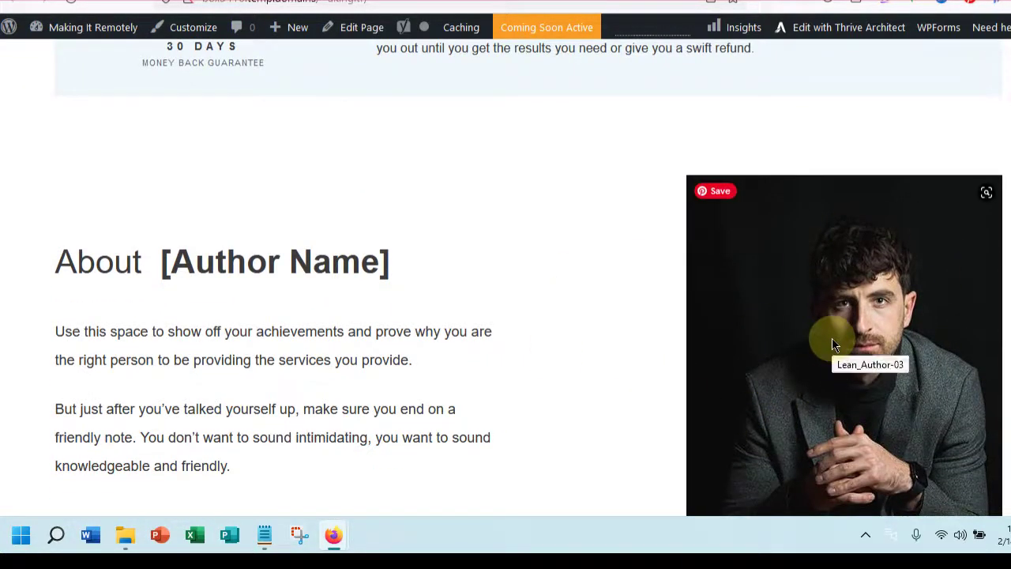
scroll(743, 375, down, 2)
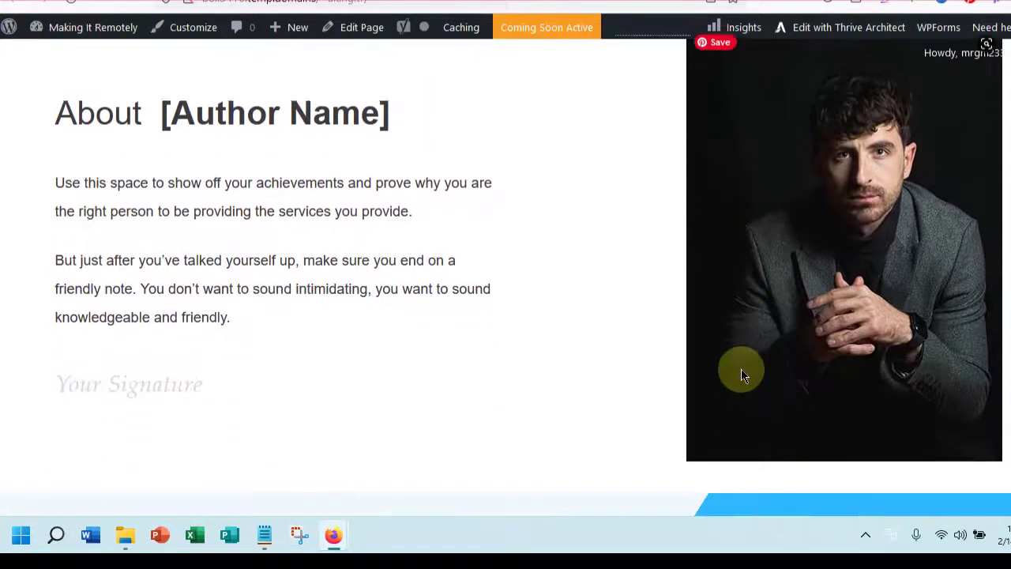
scroll(742, 375, up, 1)
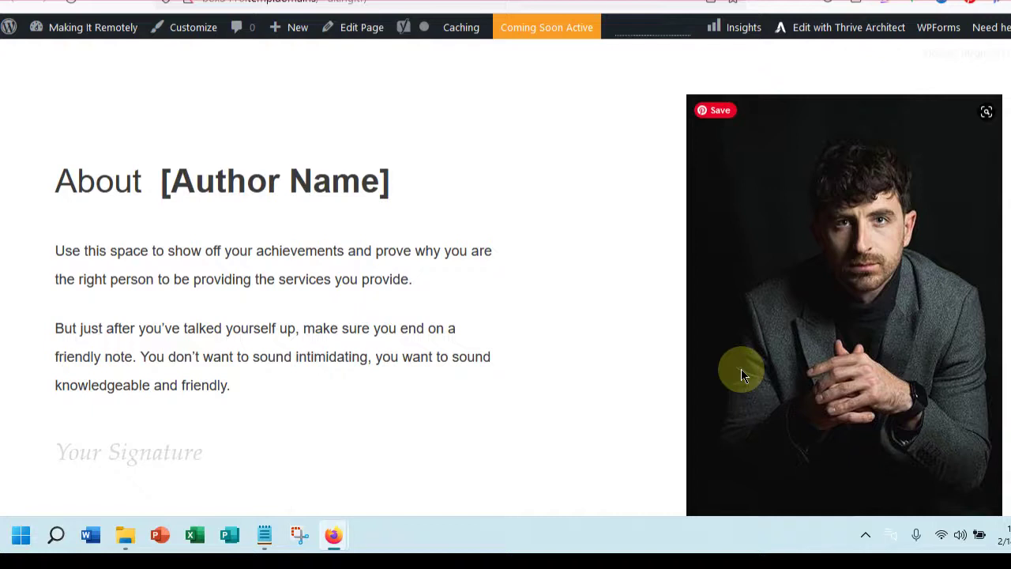
scroll(672, 387, down, 5)
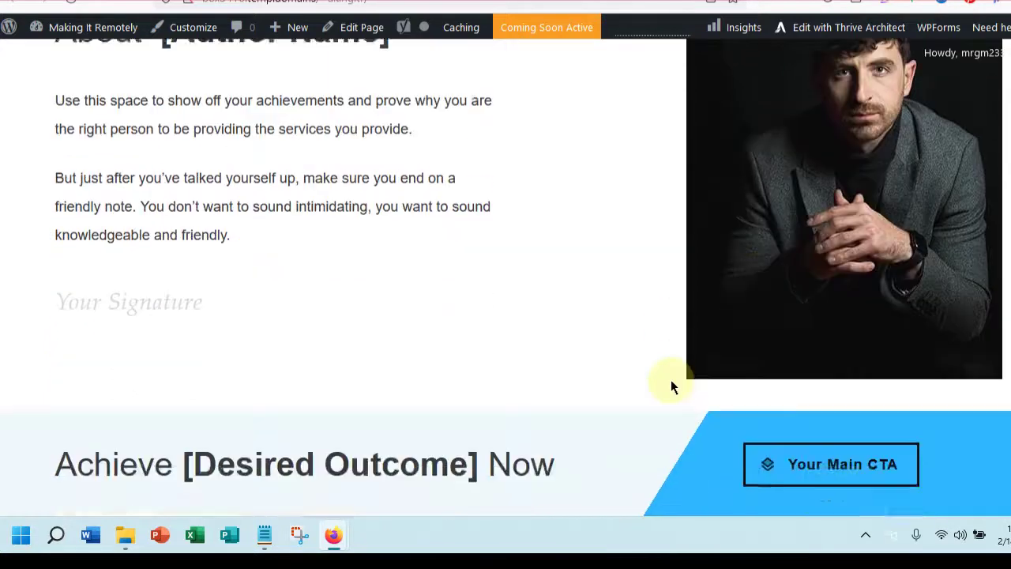
scroll(670, 386, down, 2)
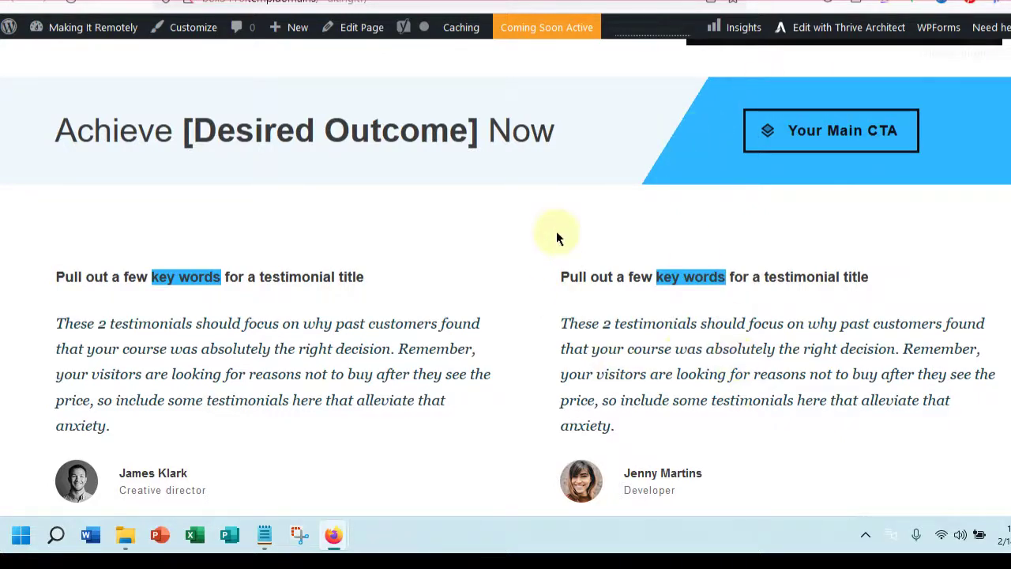
scroll(557, 234, down, 10)
scroll(556, 237, up, 15)
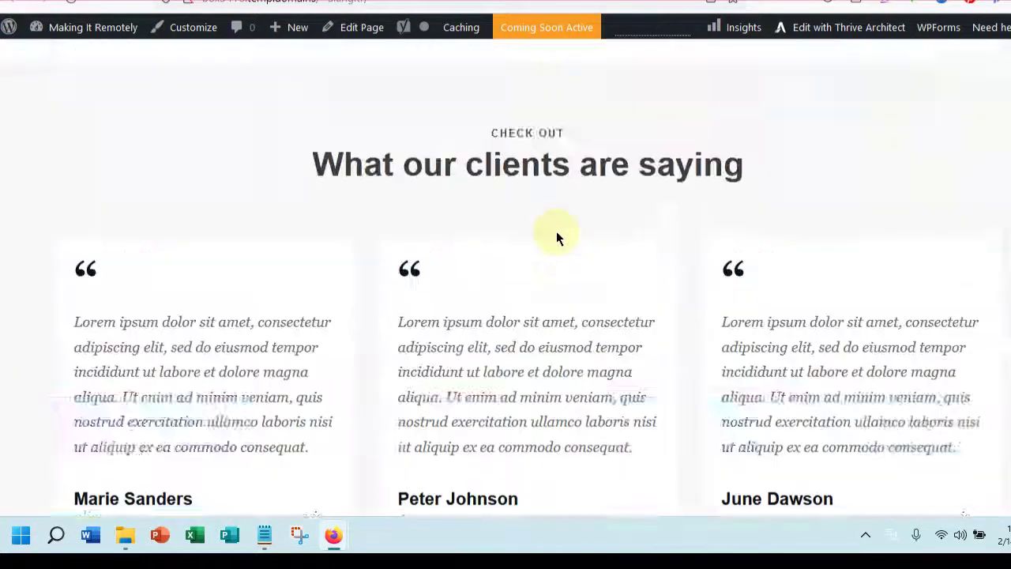
scroll(556, 237, up, 15)
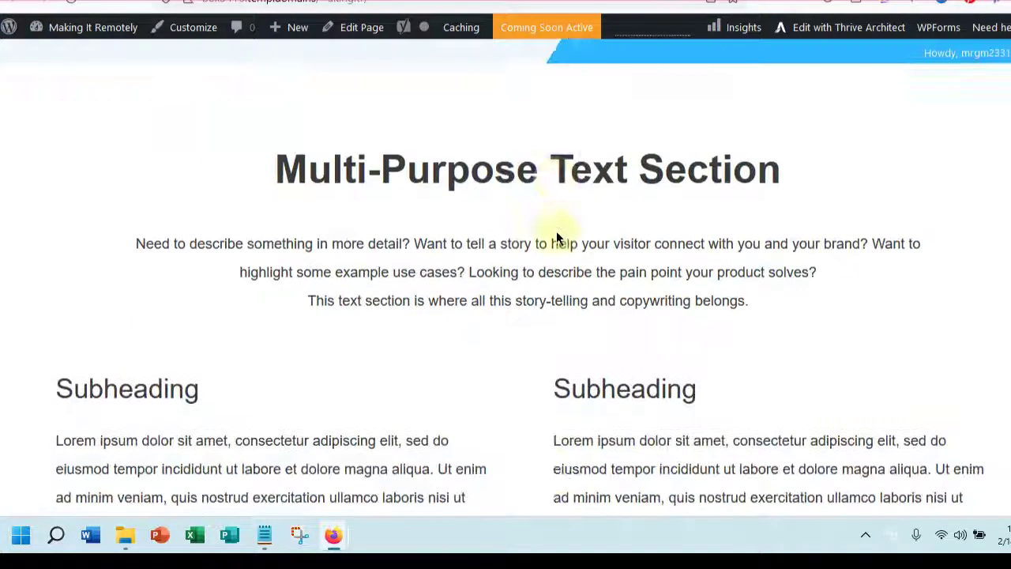